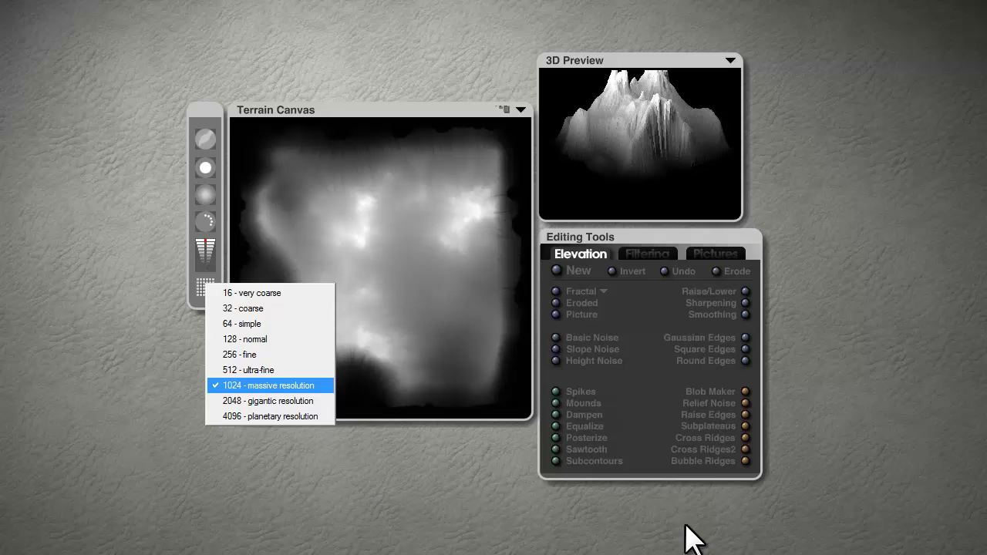
Leave the terrain's grid resolution at 1024 - massive resolution and accept the terrain.
click(793, 542)
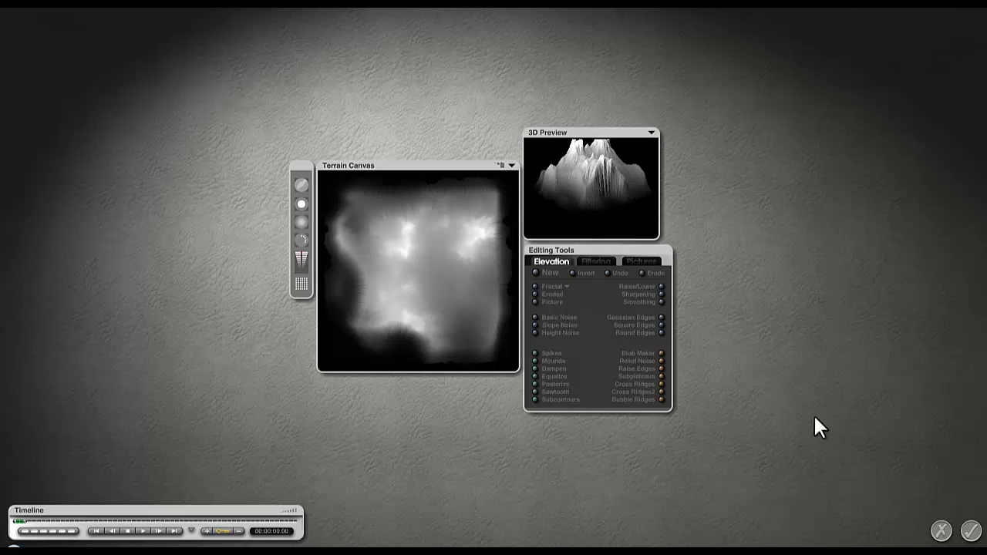
click(971, 531)
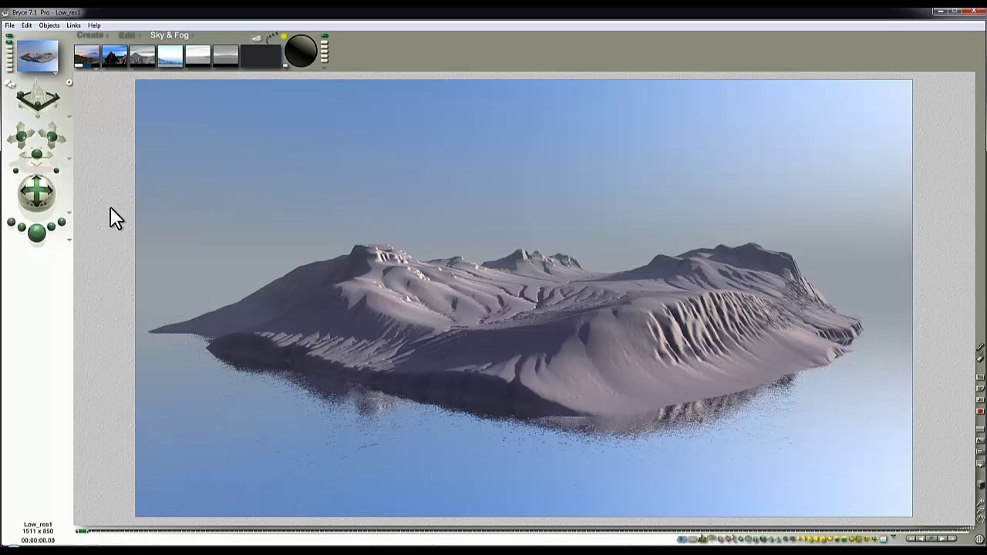
Apply the Glacial Terrain preset from the Terrains set of the Pro Materials to the terrain.
click(551, 251)
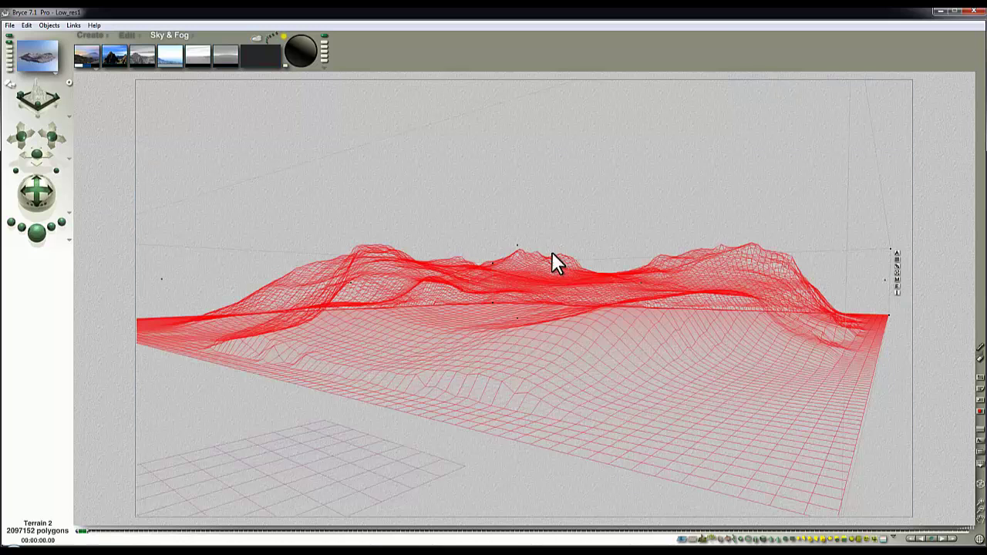
click(897, 279)
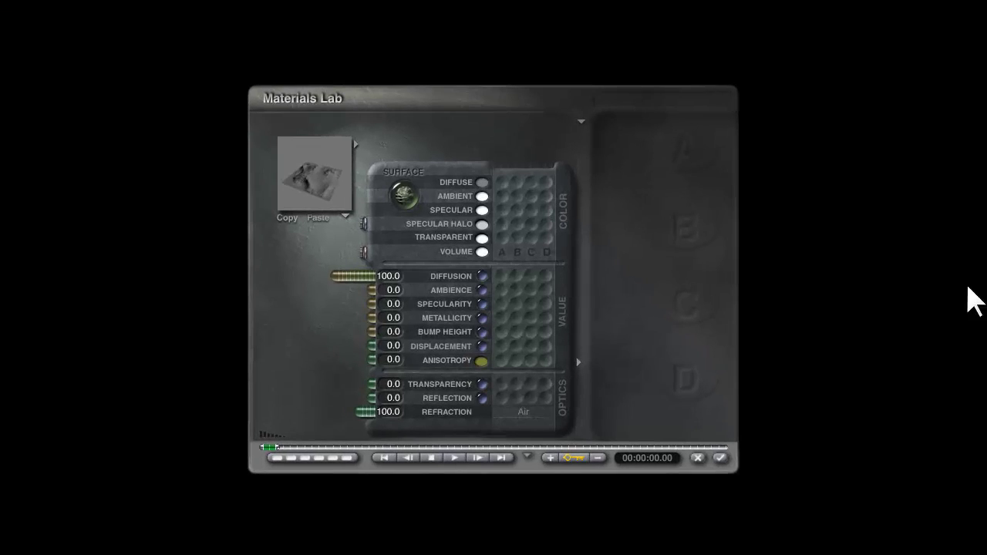
click(355, 145)
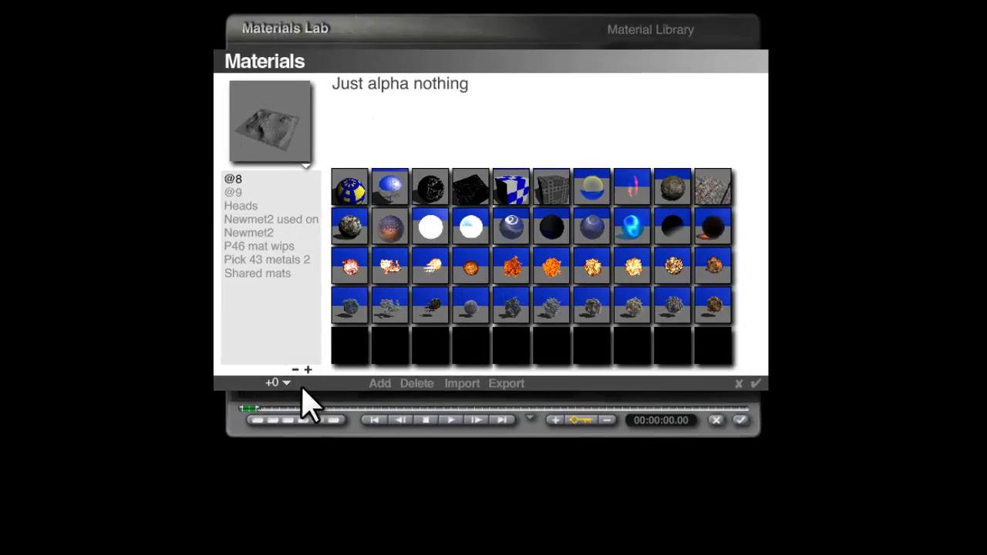
click(295, 424)
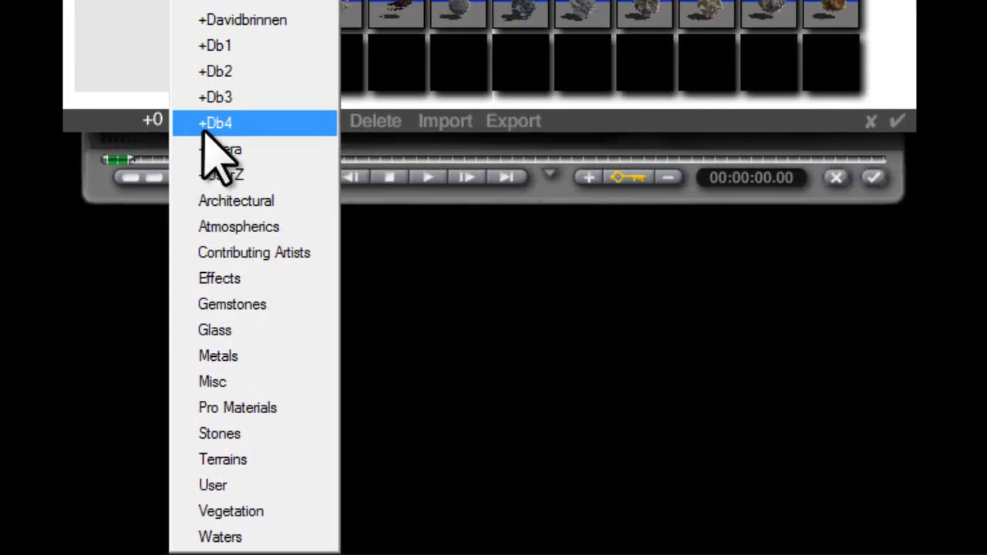
click(259, 407)
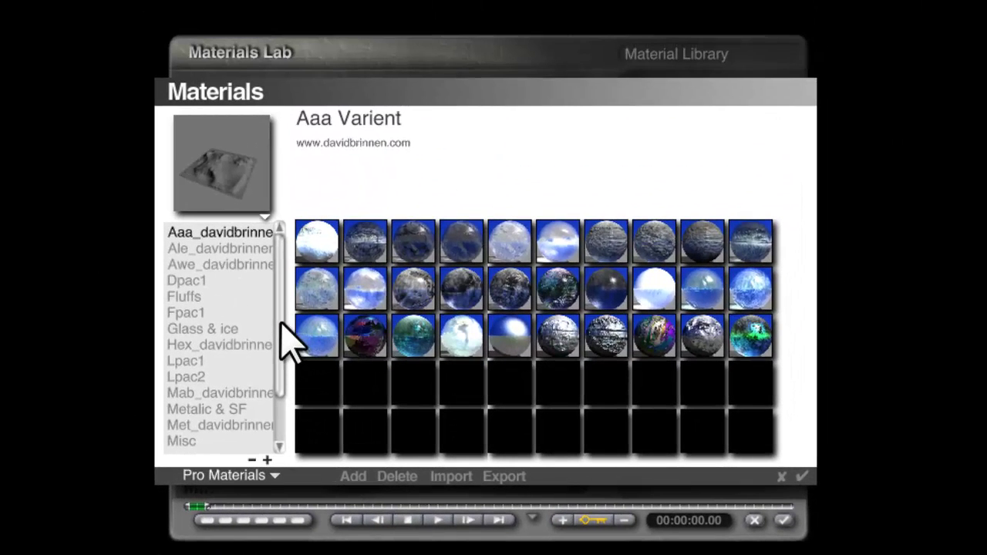
scroll(284, 355, down, 5)
click(211, 392)
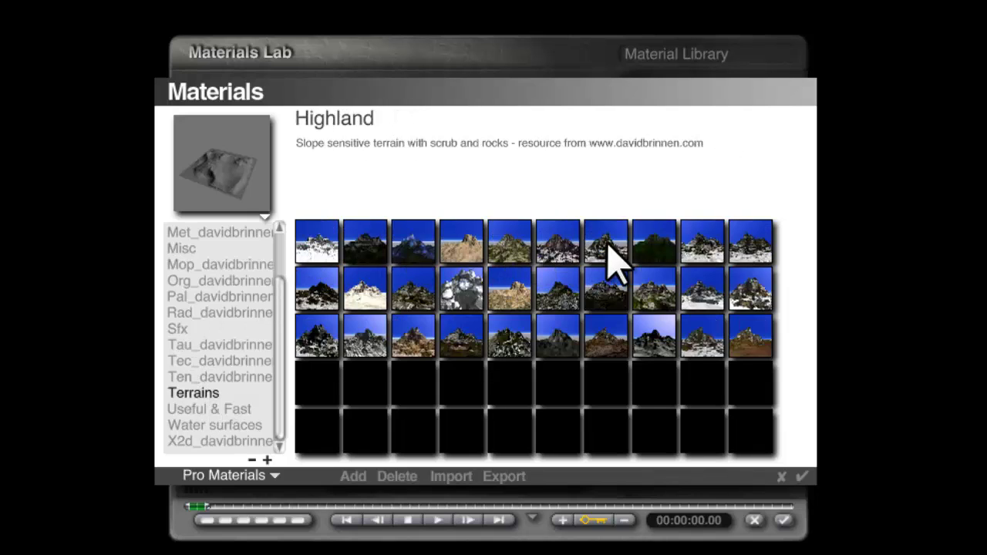
click(666, 256)
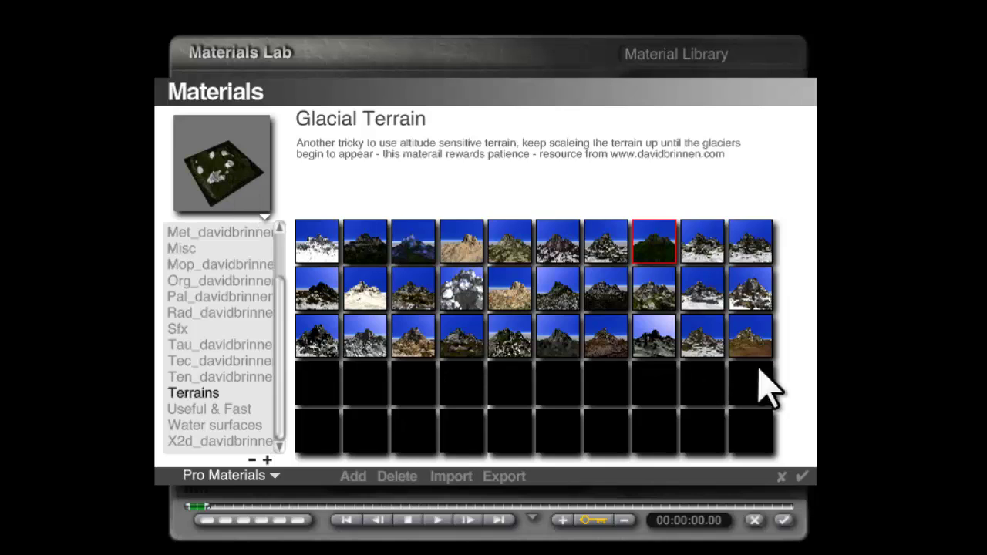
click(802, 477)
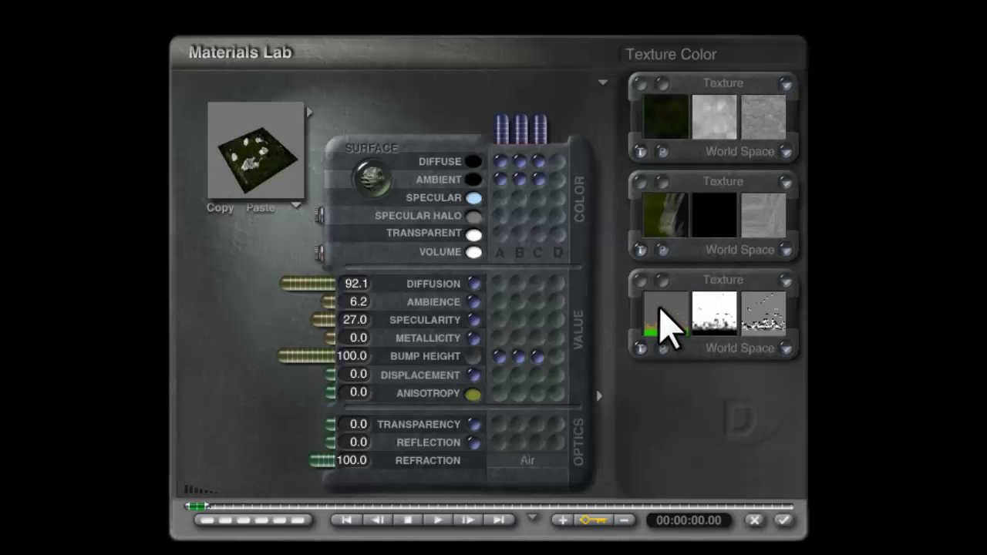
Examine the third texture's component and altitude filter in the Deep Texture Editor, and accept the terrain material.
click(663, 280)
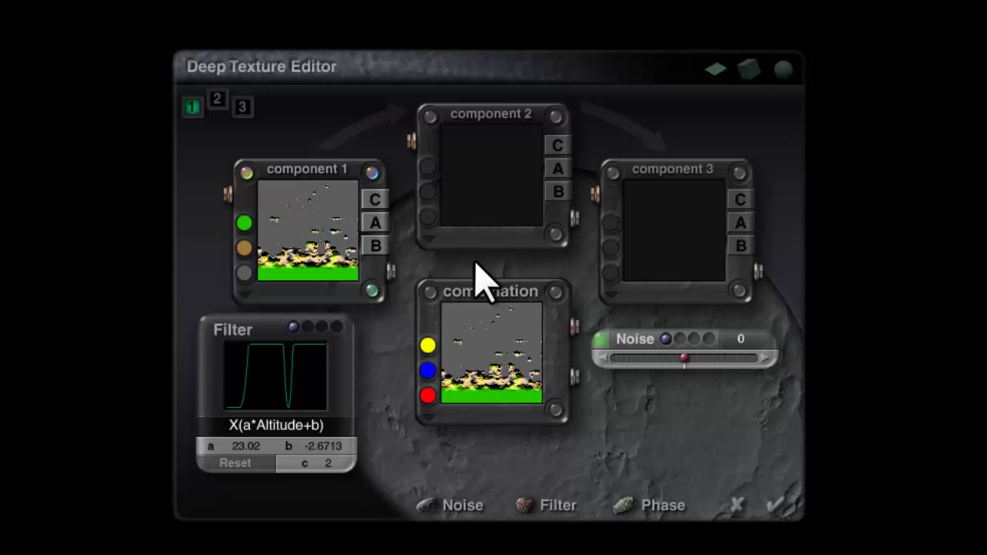
click(775, 506)
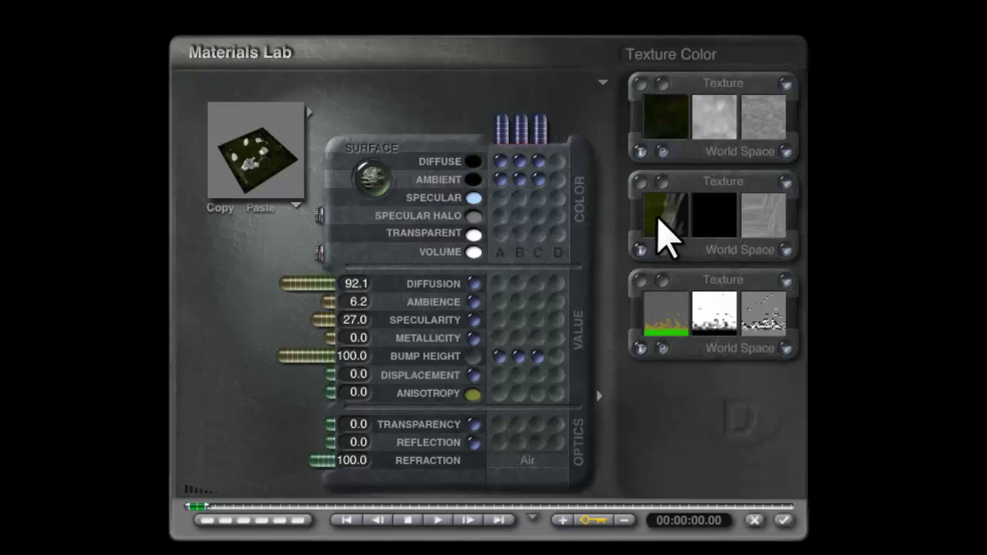
click(783, 520)
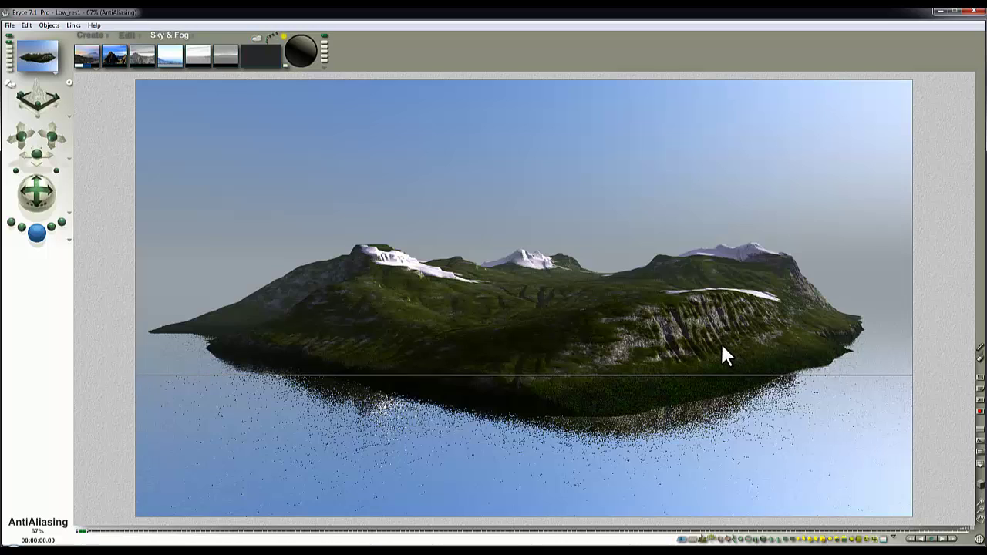
Reset the terrain's material to default and drive its diffuse colour with textures A, B and C.
click(668, 332)
click(758, 323)
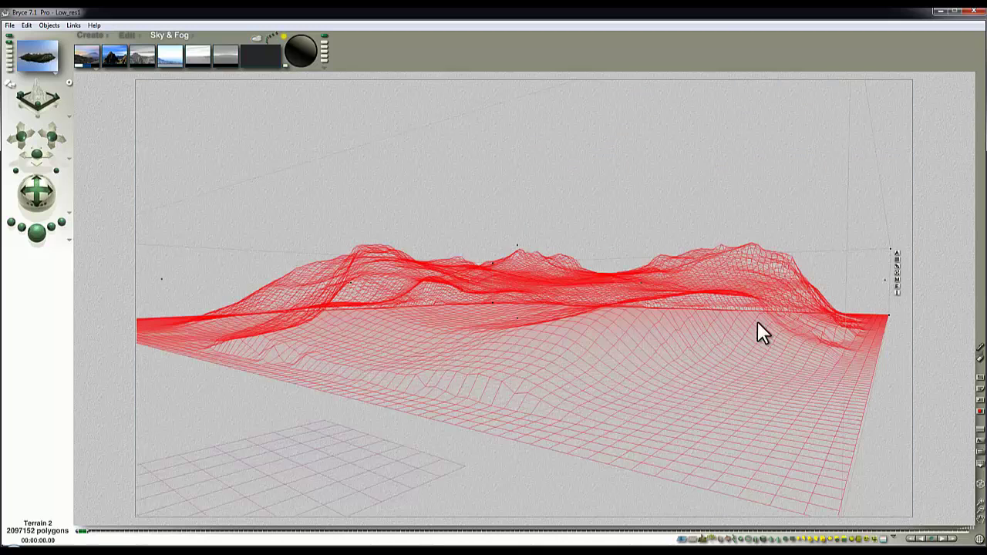
click(897, 279)
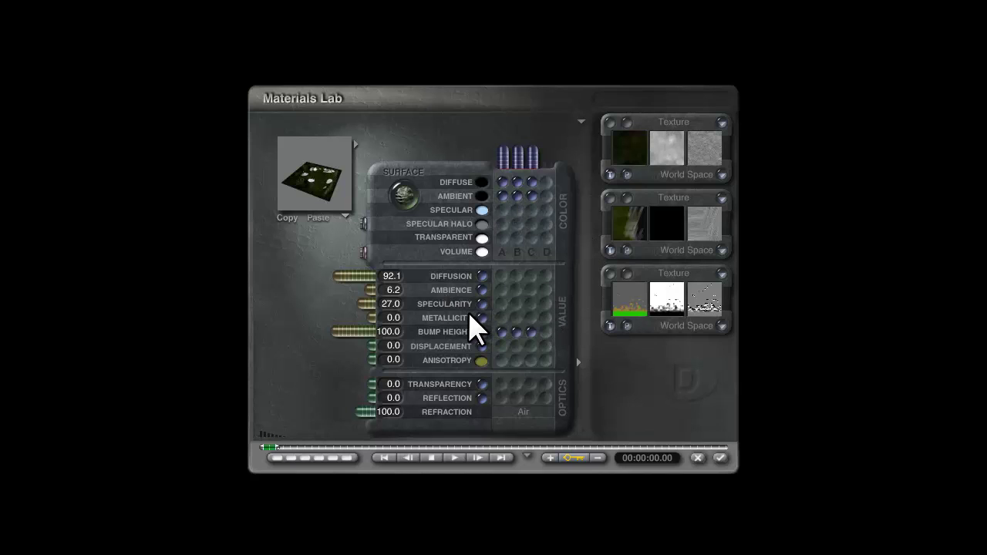
click(363, 254)
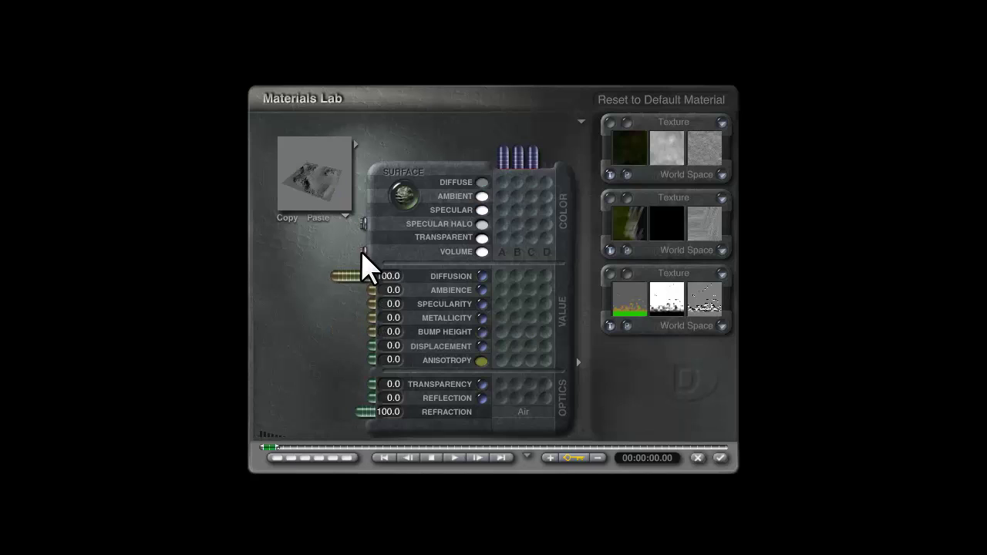
click(531, 182)
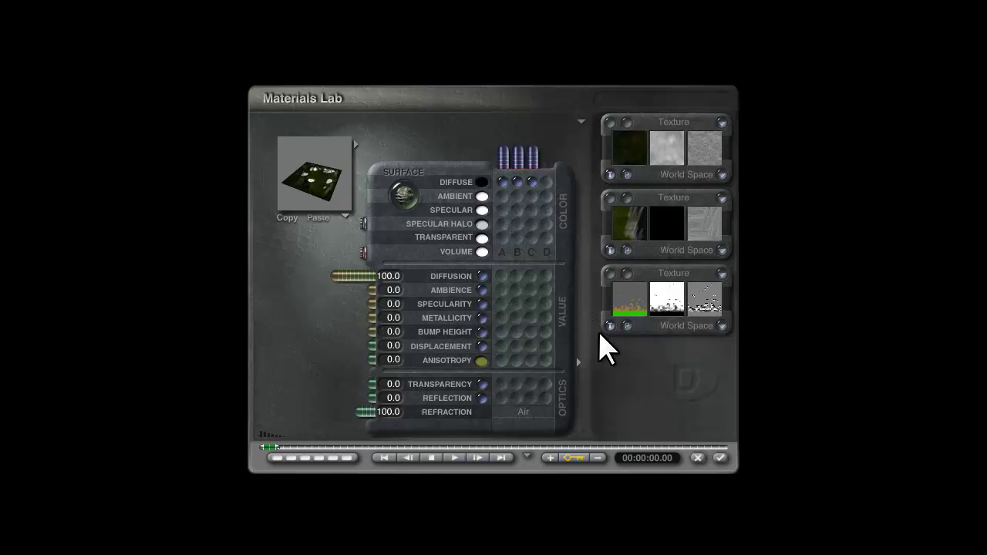
Replace textures A and B with the basic spots texture from the Basic set.
click(674, 120)
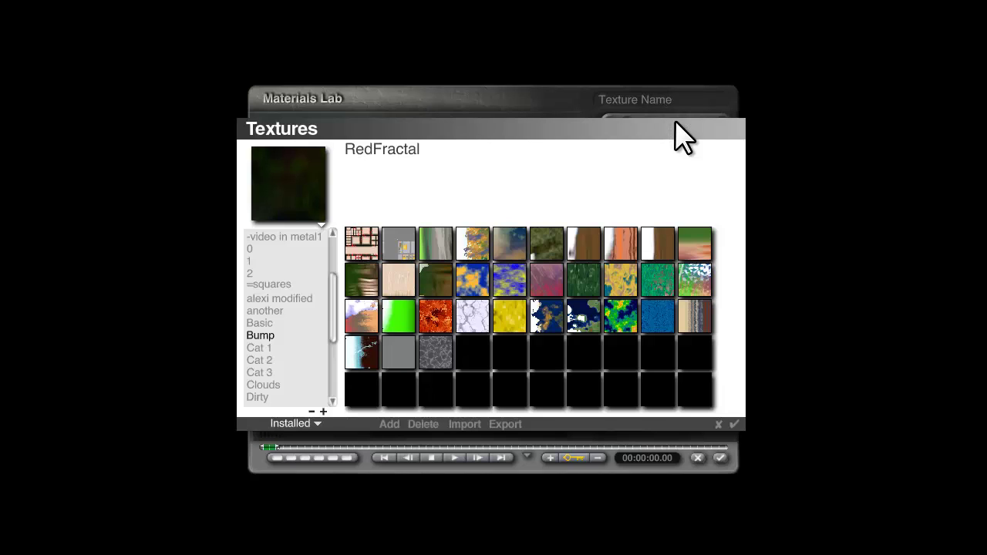
click(260, 324)
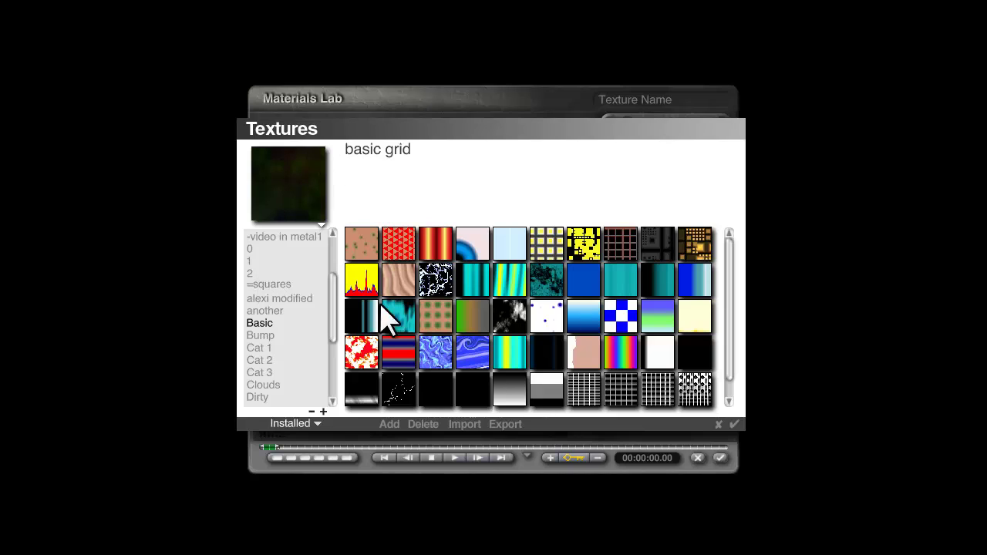
click(369, 247)
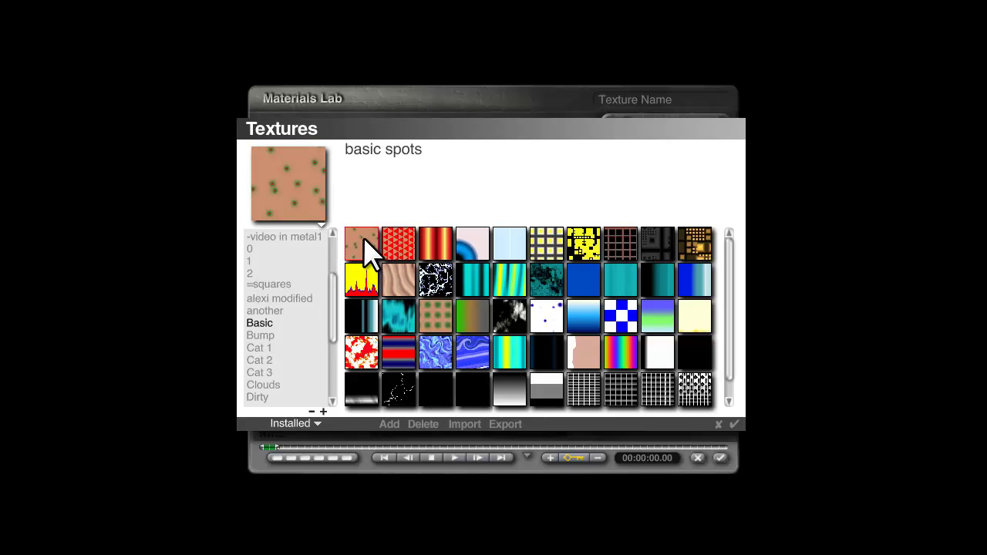
click(737, 424)
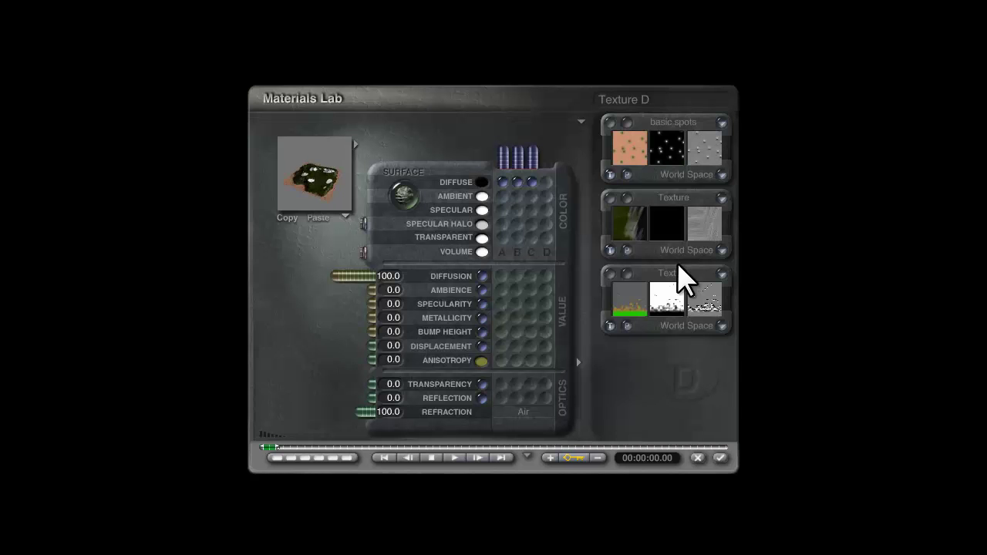
click(671, 202)
click(379, 248)
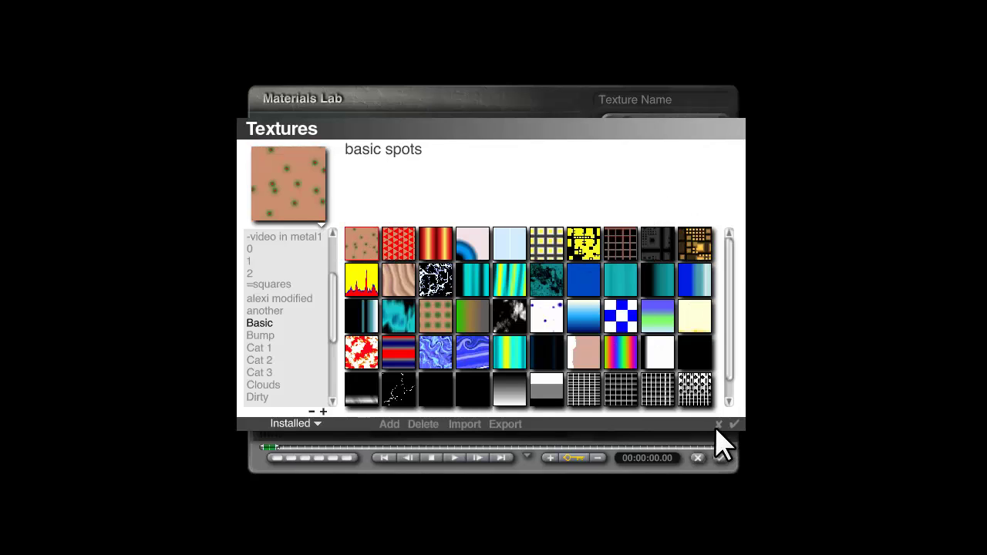
click(733, 430)
Replace texture C with the Basic Slope texture from the Basic set.
click(662, 280)
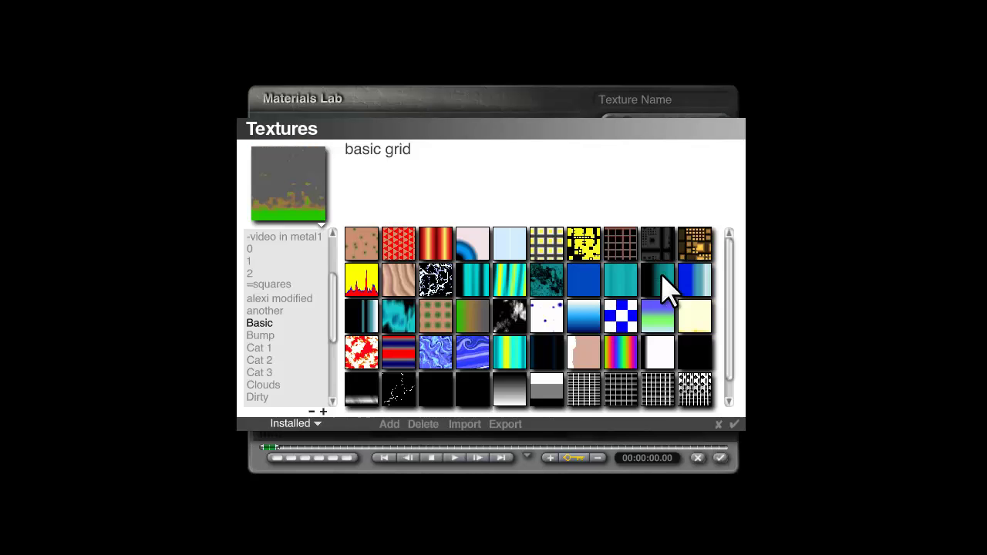
click(478, 323)
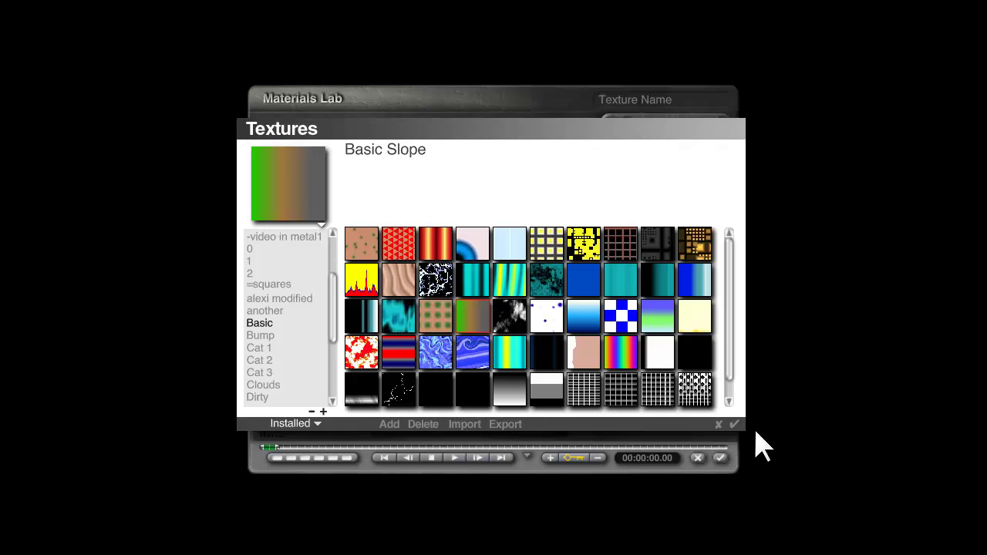
click(735, 425)
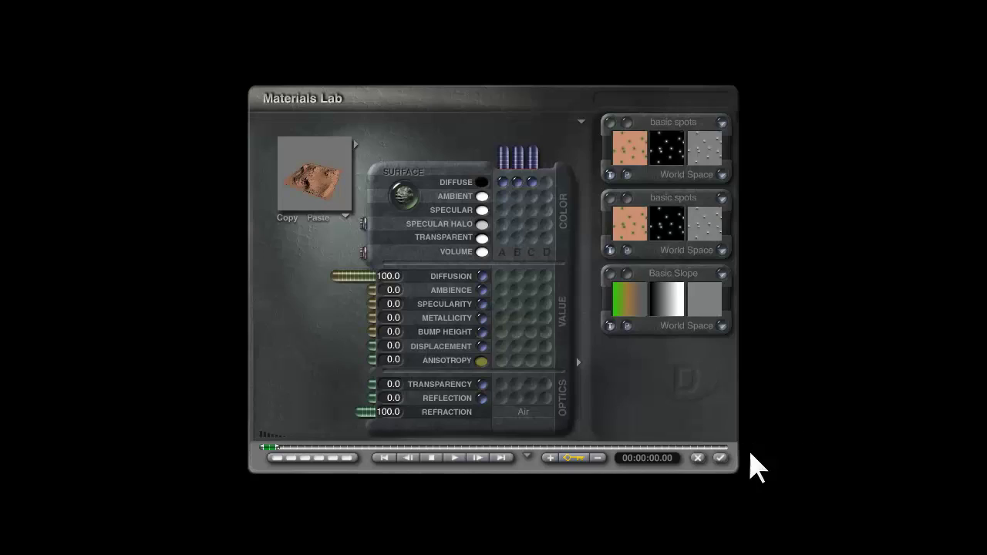
Set the noise type of texture A's first component to Nothing in the Deep Texture Editor.
click(626, 123)
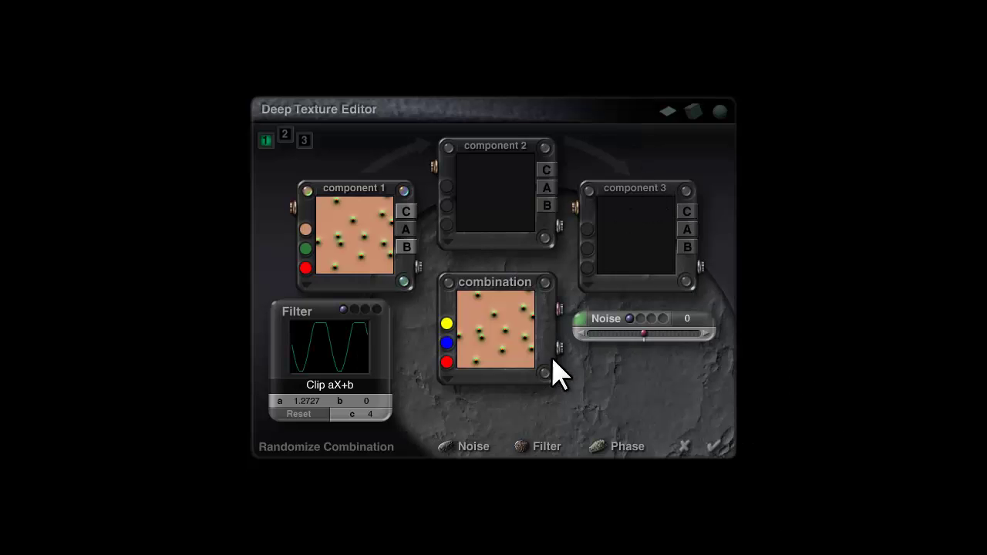
click(580, 324)
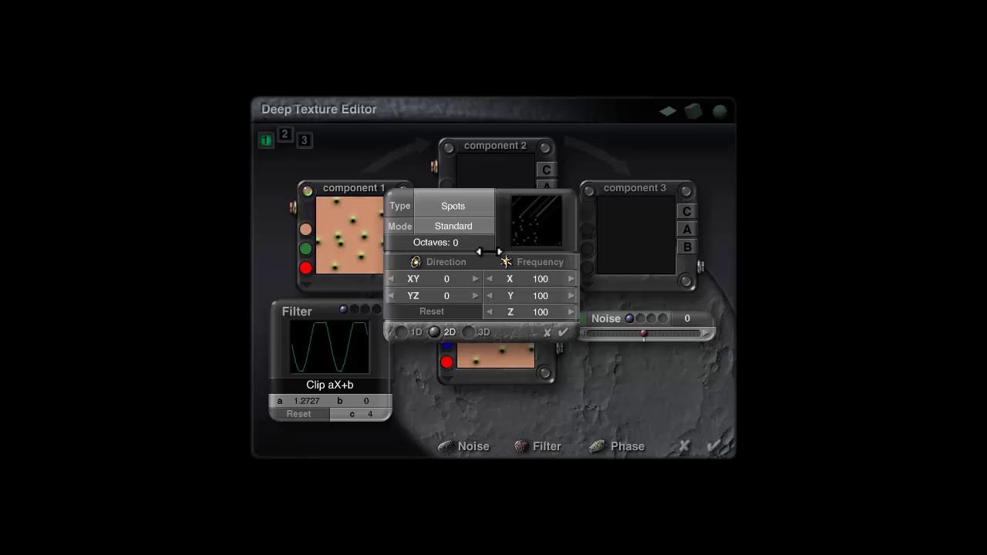
click(455, 208)
click(368, 220)
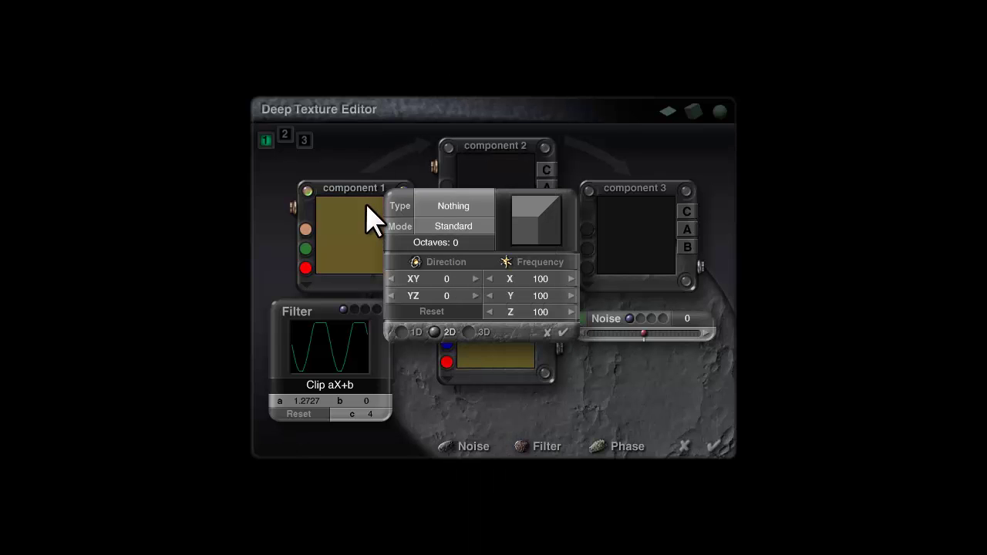
click(563, 333)
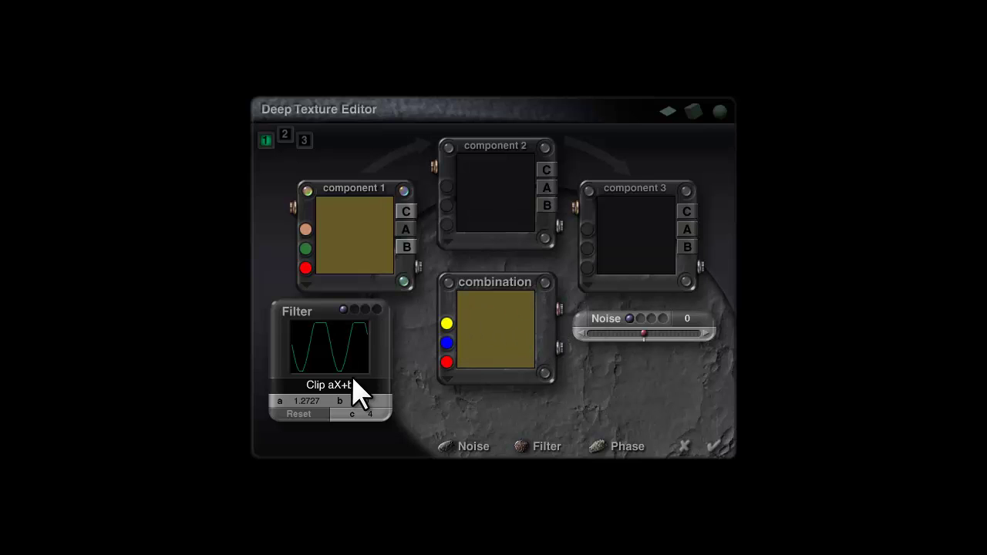
Change texture A's filter to Sin(aX)+b with b at 2.0105, and accept the solid red texture.
click(327, 385)
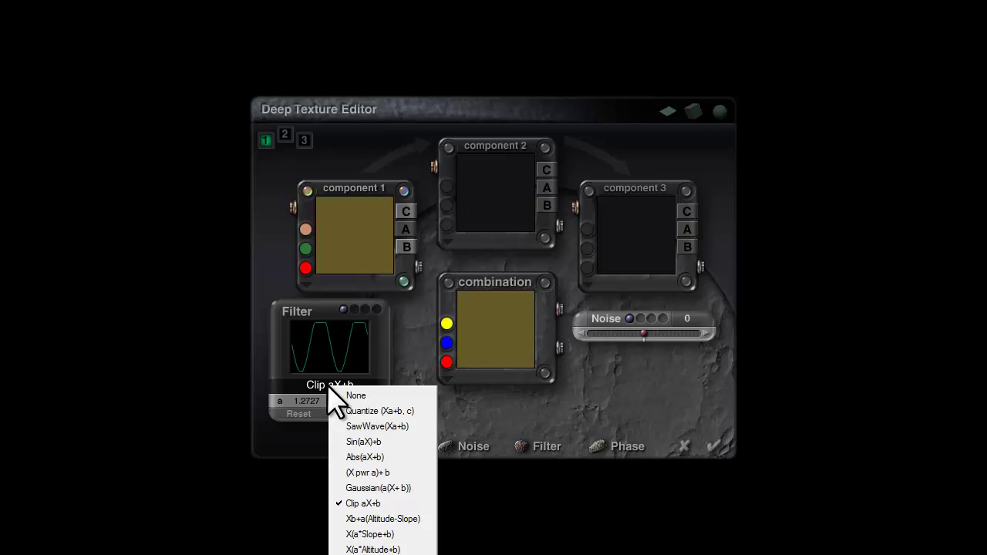
click(364, 441)
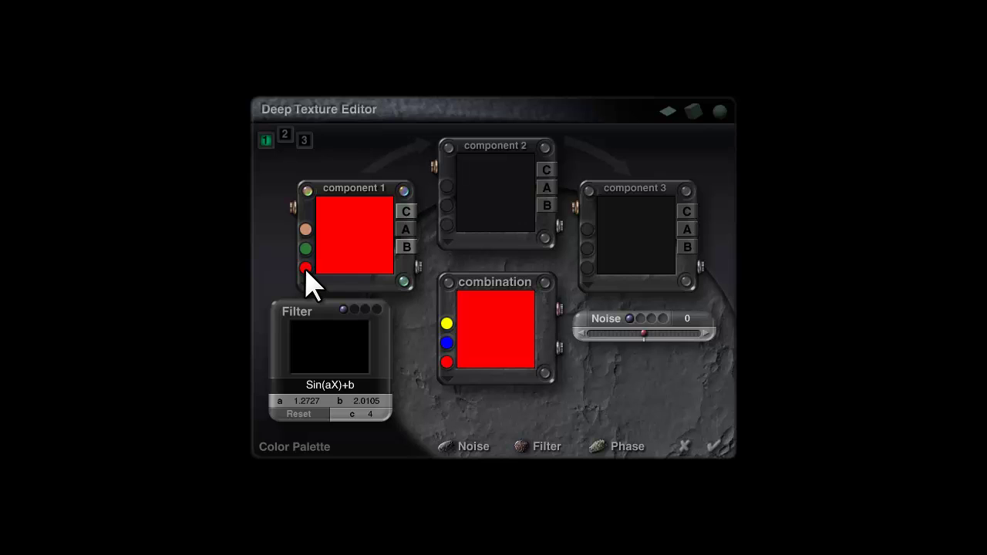
click(715, 448)
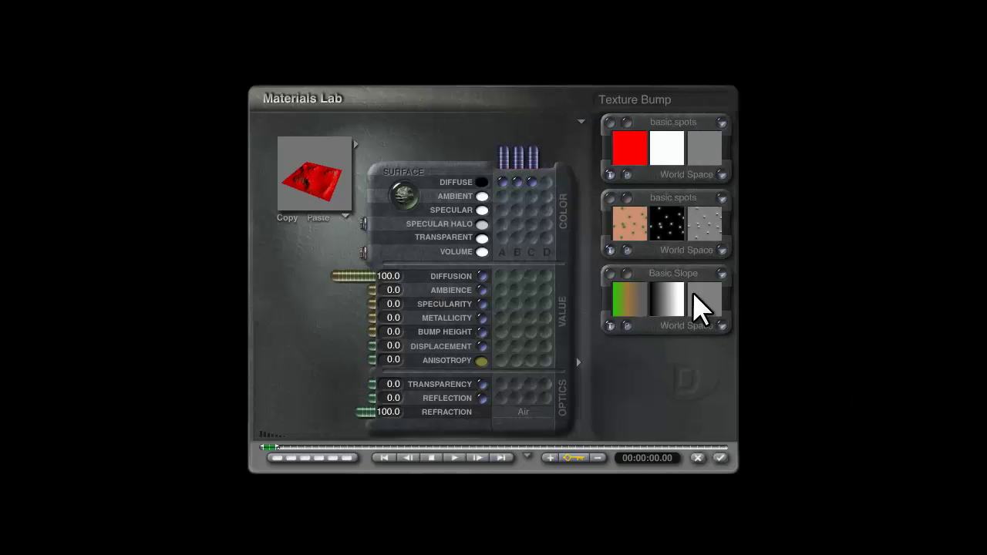
Set the noise type of texture B's first component to Nothing in the Deep Texture Editor.
click(627, 197)
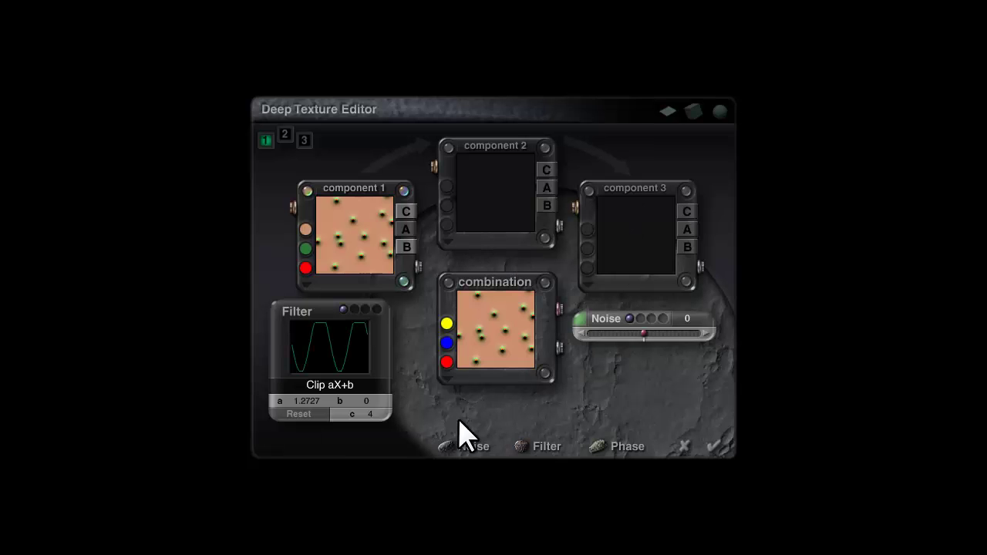
click(587, 330)
click(455, 206)
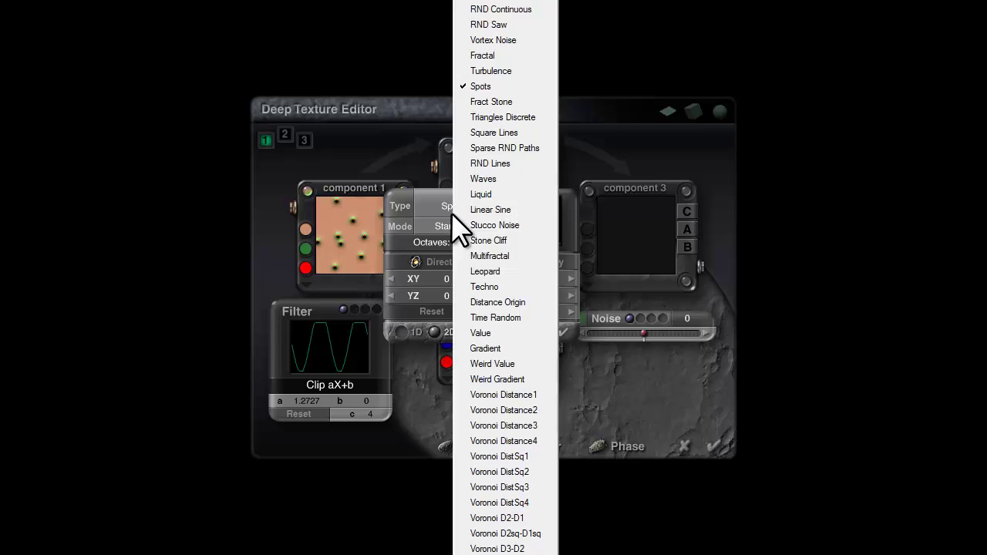
click(486, 91)
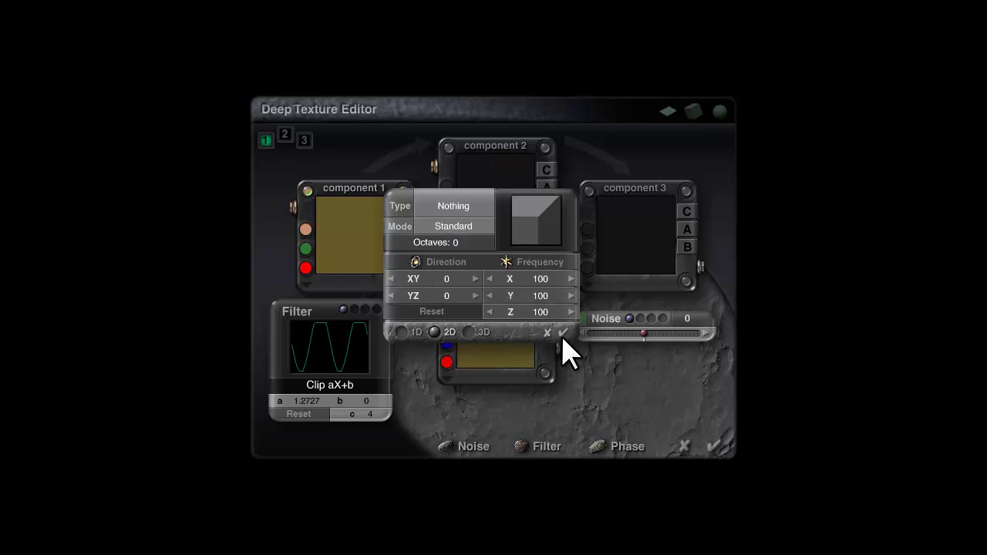
click(561, 333)
Give texture B a Sin(aX)+b filter with b at 2.586, change its third component colour to bright green, and accept it.
click(332, 388)
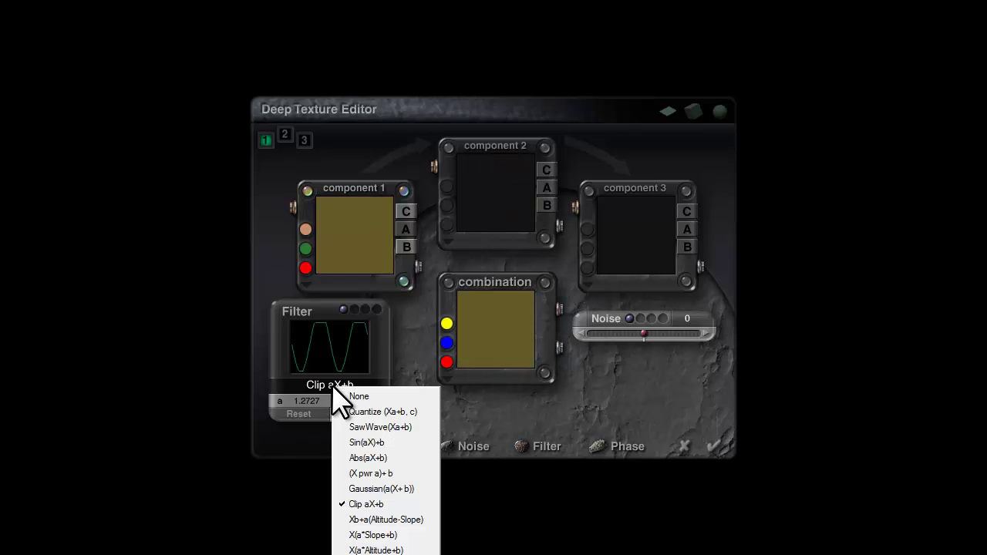
click(372, 441)
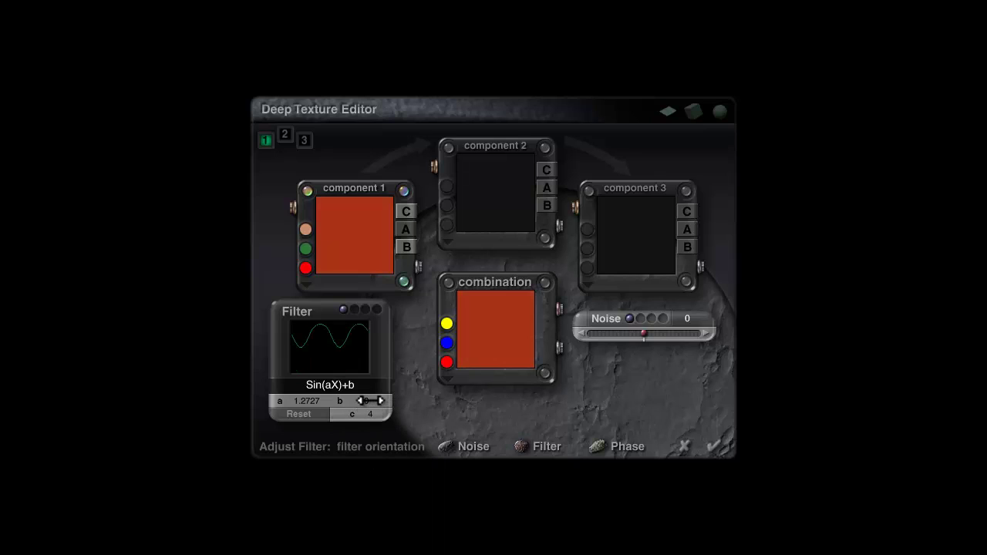
click(306, 268)
drag(573, 262, 664, 278)
click(622, 326)
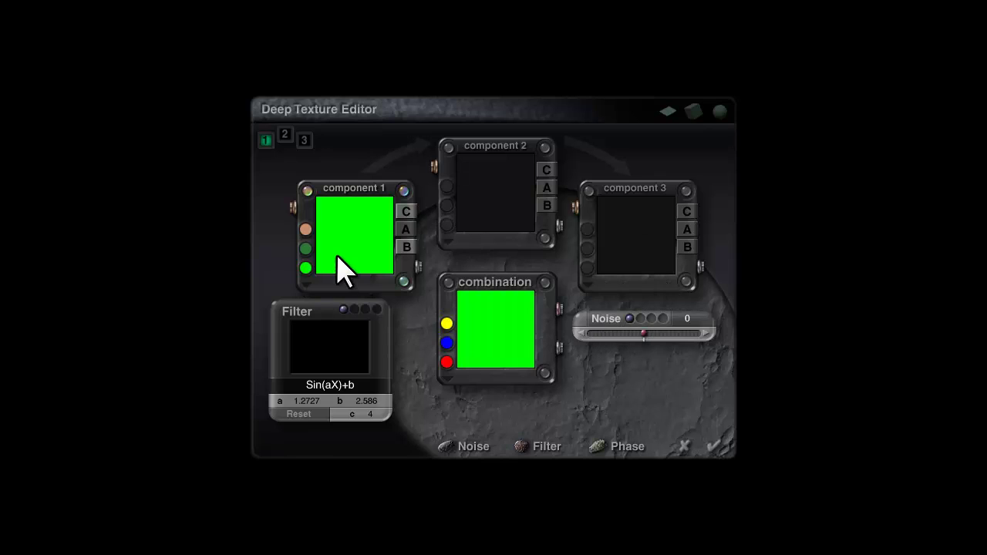
click(713, 448)
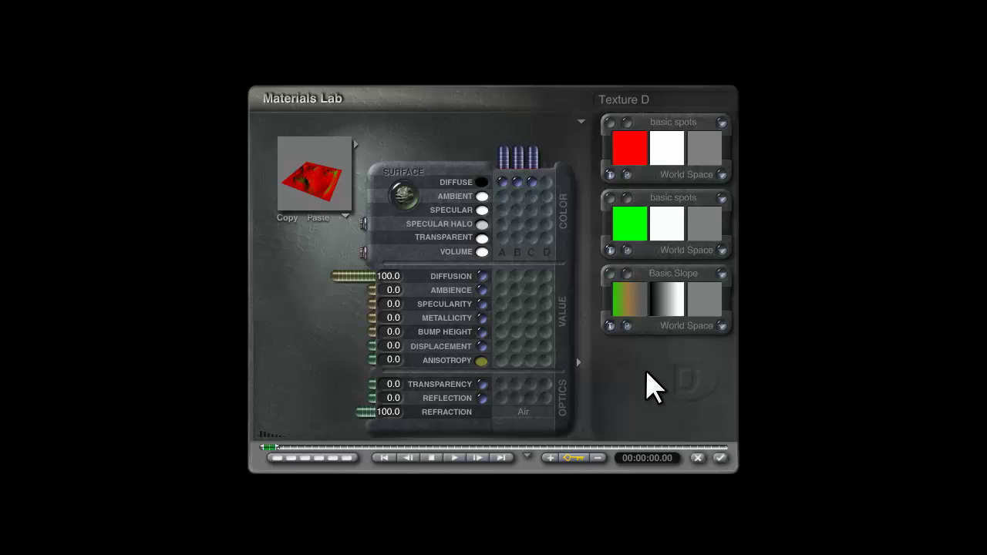
Switch off texture C's colour output, keep its alpha, and change its filter to X(a*Curvature+b) with the parameters reset.
click(631, 273)
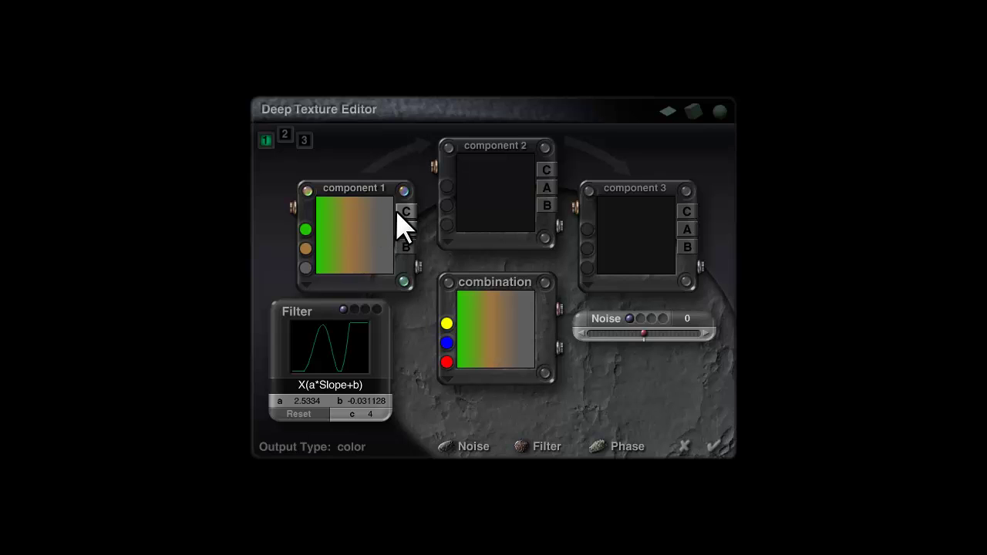
click(402, 233)
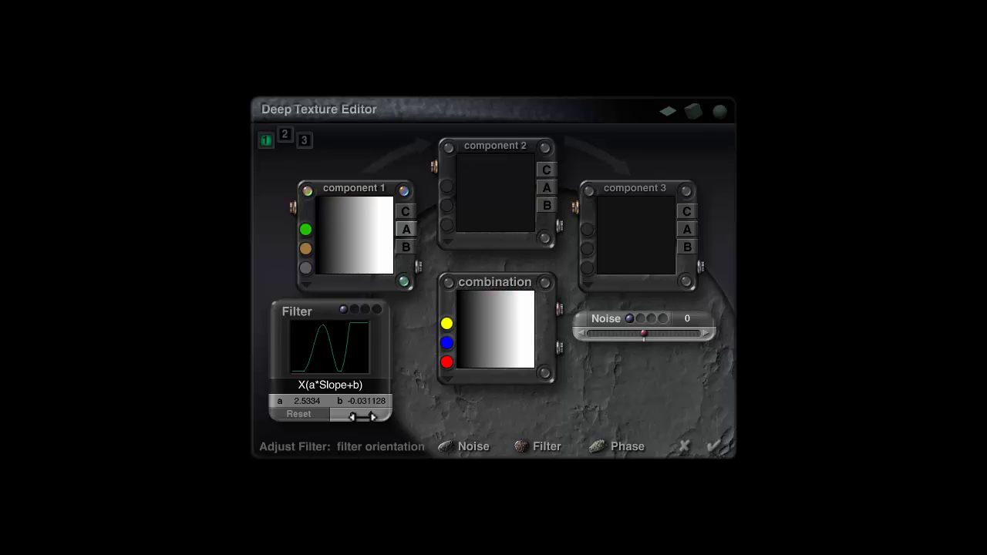
click(330, 385)
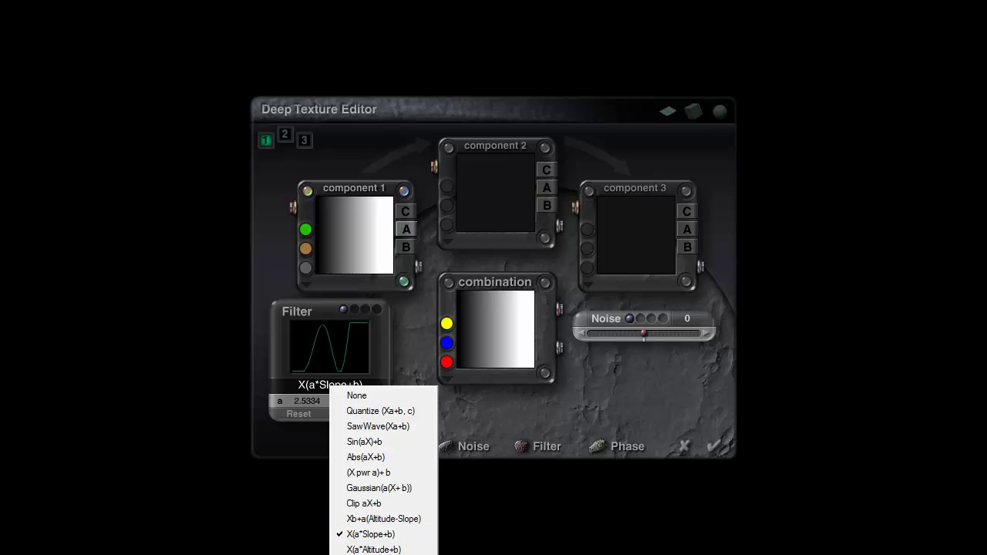
click(381, 553)
click(279, 417)
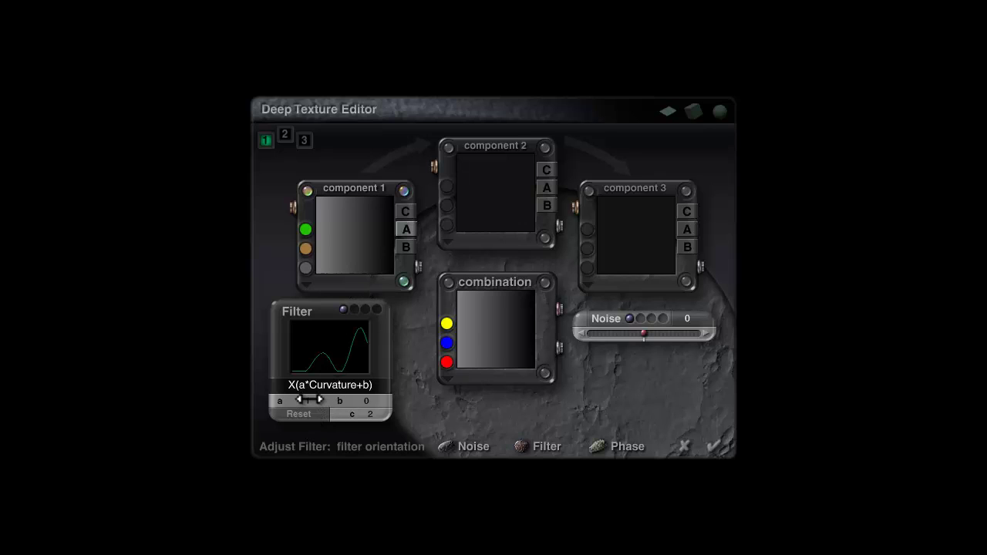
Set texture C's curvature filter to a 3.9011 and b -0.76688, and accept the texture.
drag(309, 400, 306, 401)
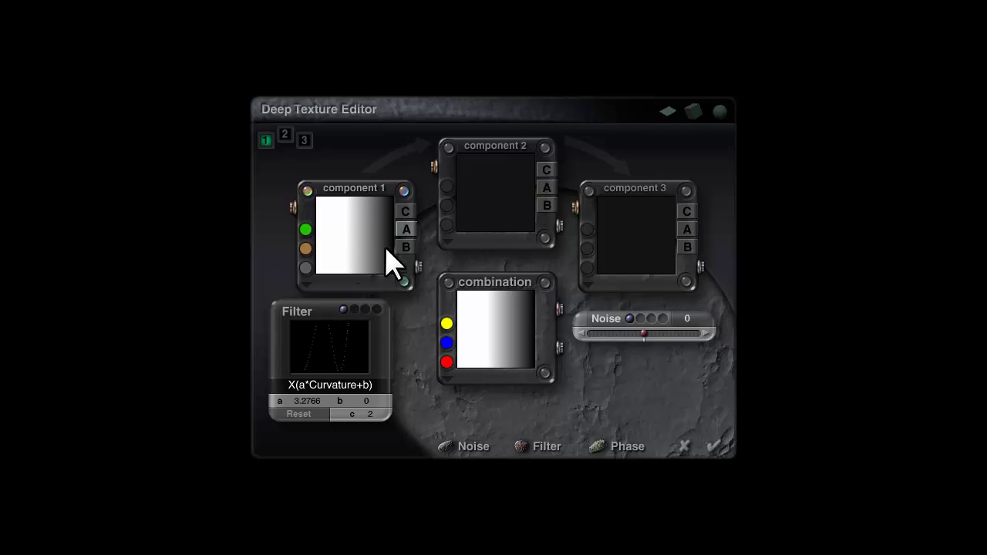
drag(307, 401, 324, 402)
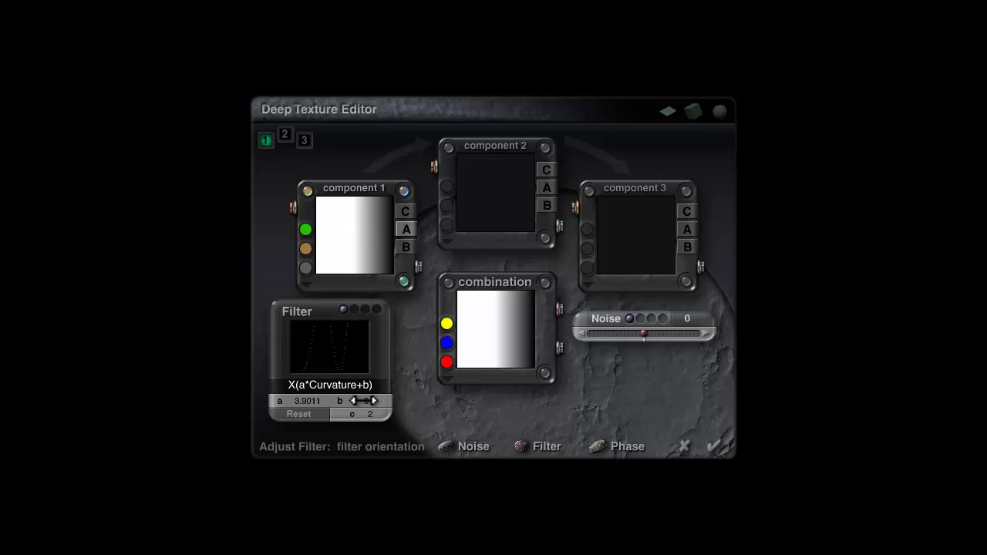
drag(364, 401, 365, 401)
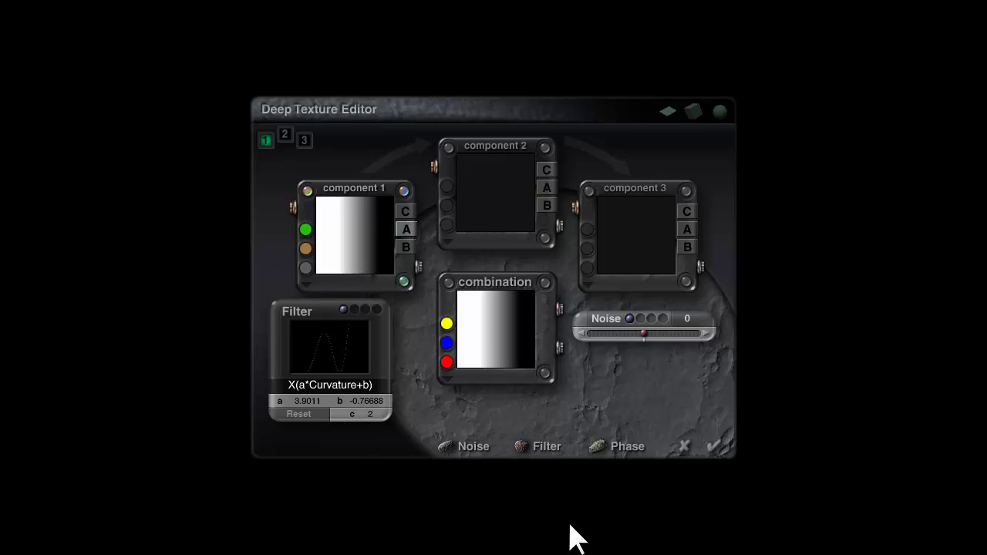
click(715, 448)
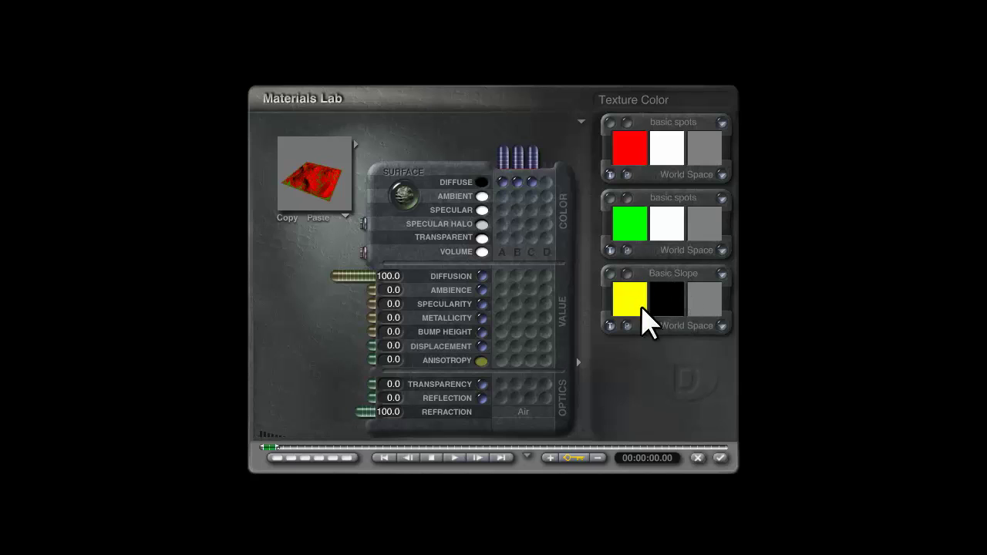
Examine the terrain preview from different angles, the material's curvature options, and texture C's curvature filter.
drag(347, 193, 326, 177)
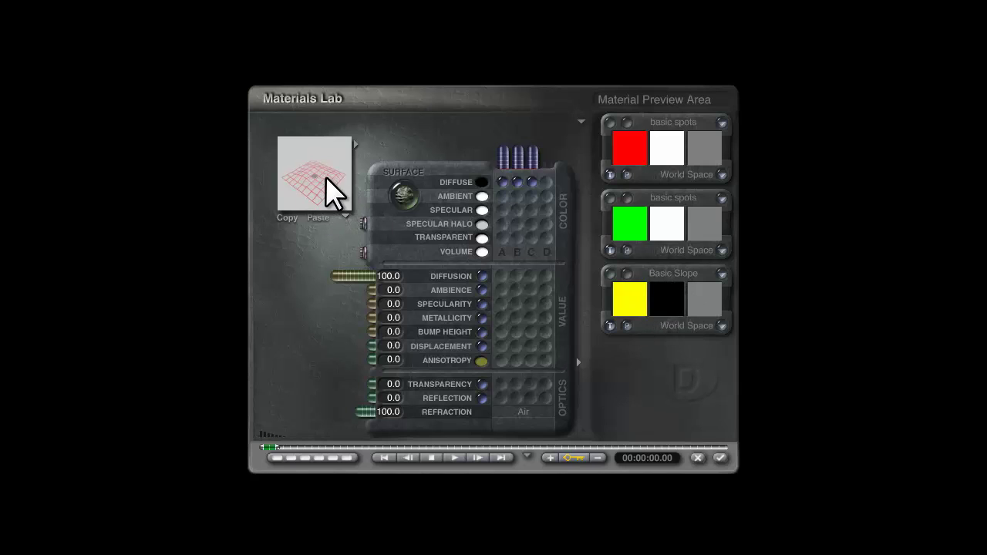
click(345, 216)
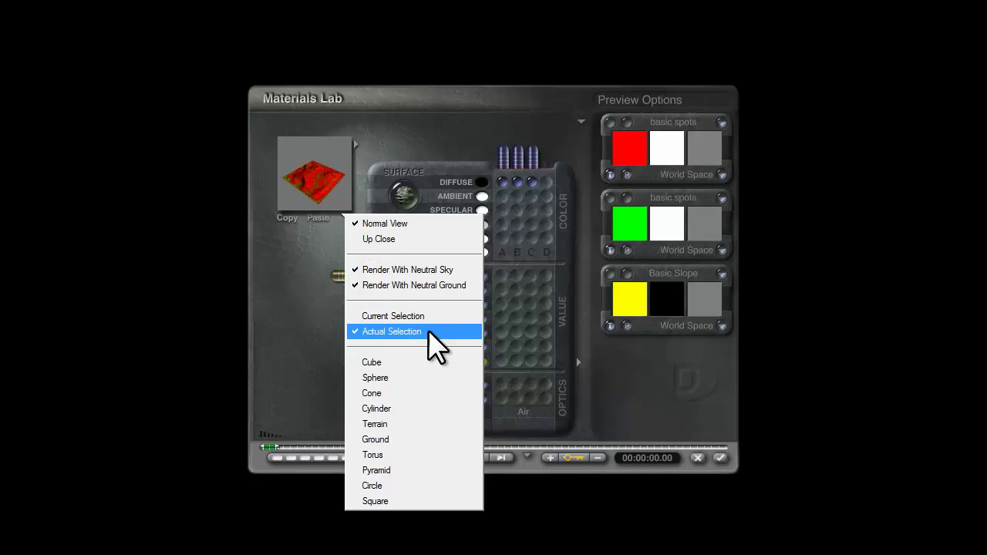
click(309, 231)
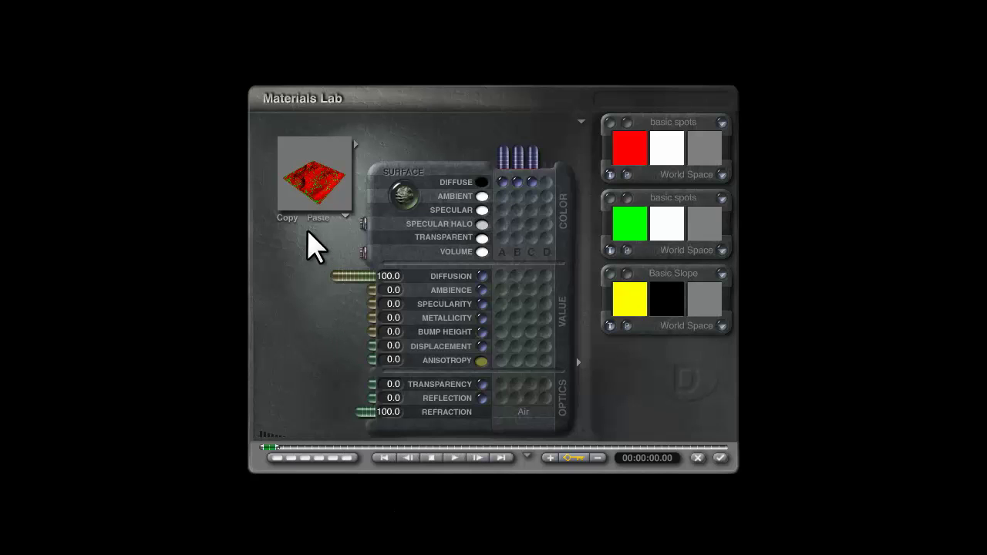
mouse_move(331, 192)
mouse_down()
mouse_move(311, 181)
mouse_move(332, 186)
mouse_move(319, 194)
mouse_move(328, 186)
mouse_up()
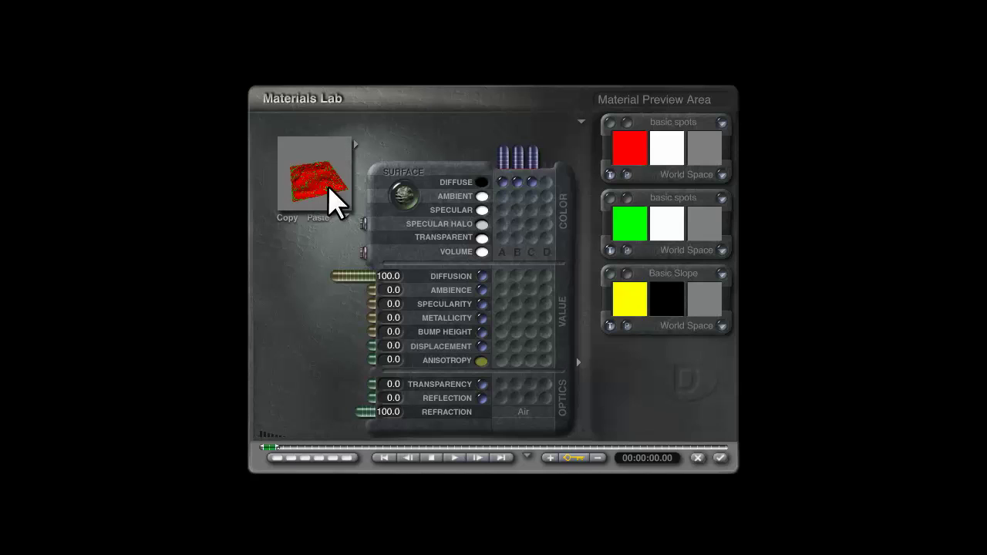
click(582, 121)
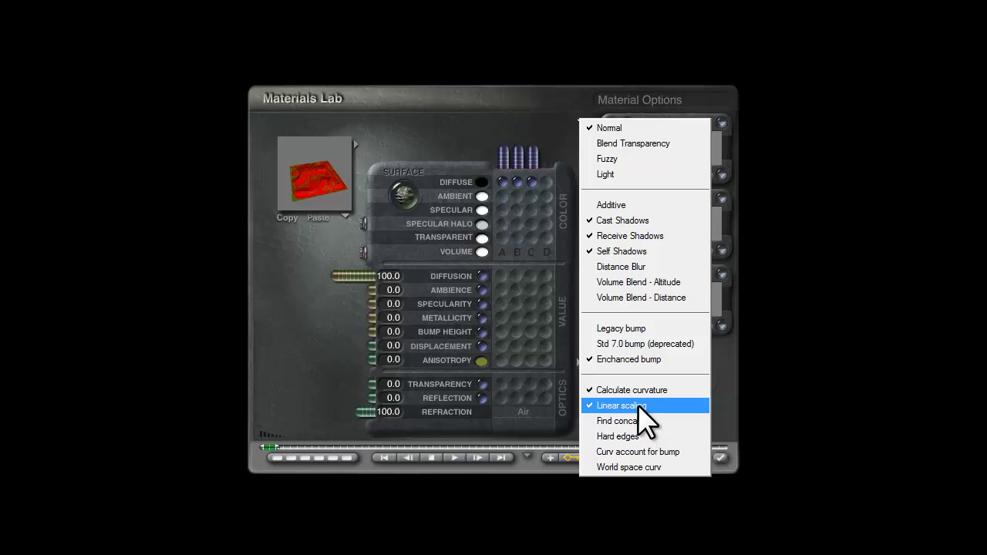
click(732, 418)
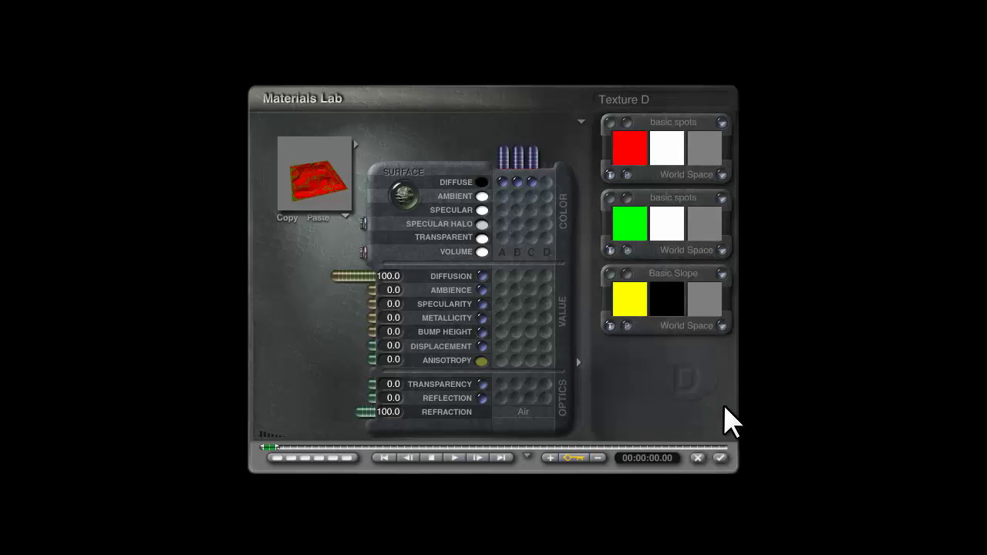
click(627, 279)
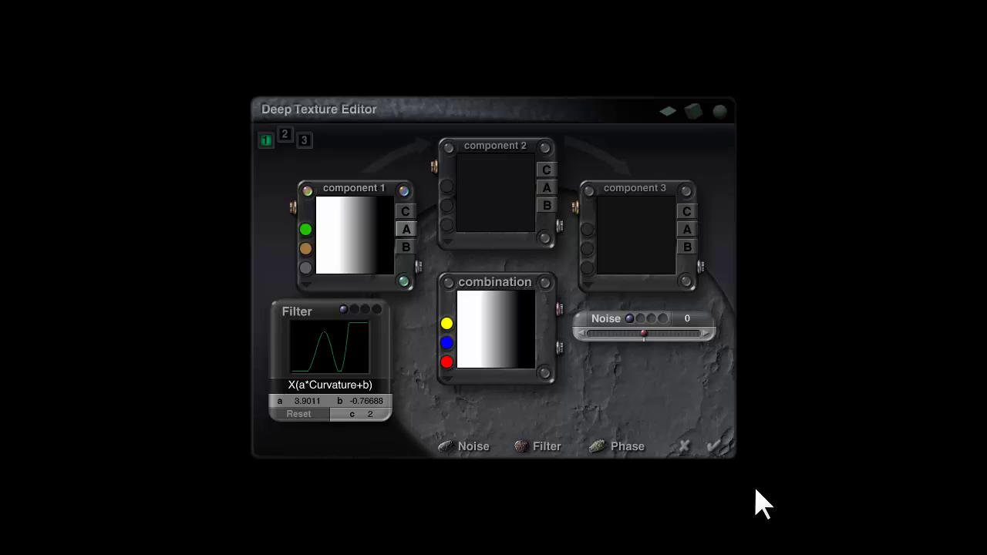
click(715, 447)
Turn the material's Linear scaling off, on and off again to compare the curvature effect on the rotated terrain preview.
click(580, 122)
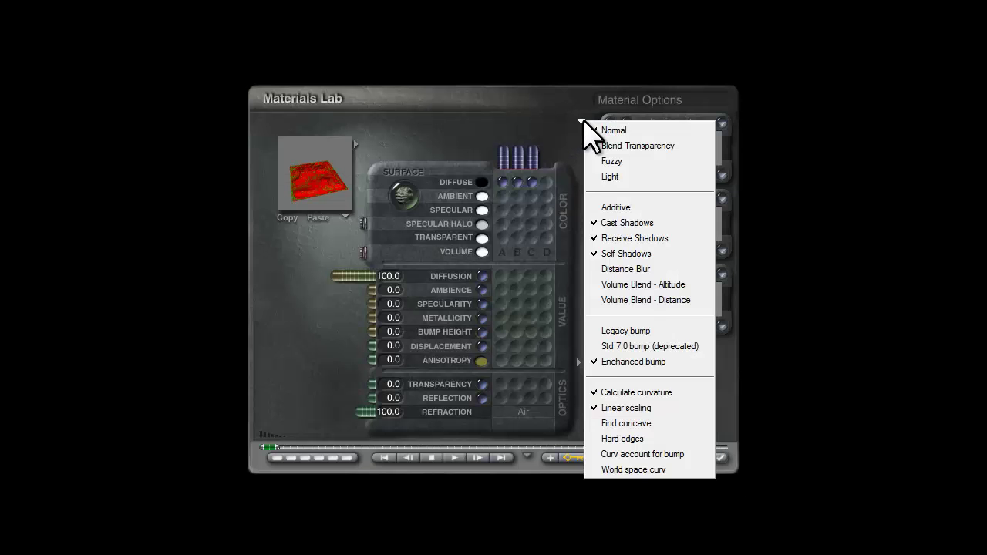
click(635, 423)
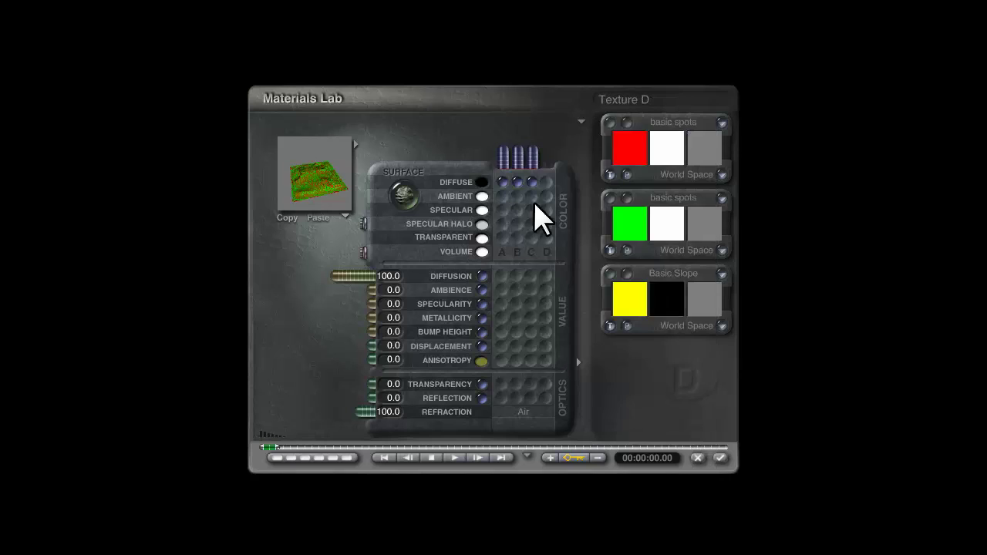
click(580, 121)
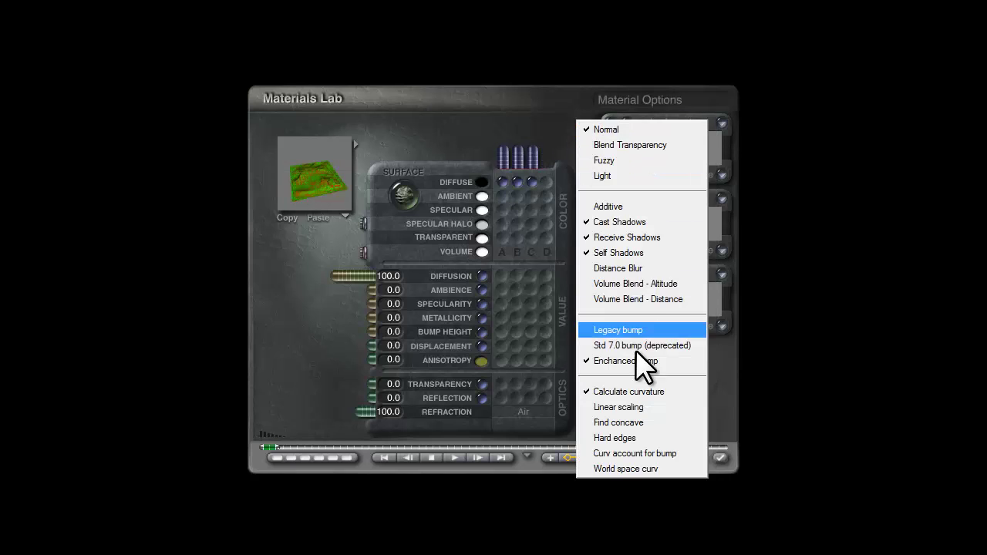
click(635, 405)
click(580, 122)
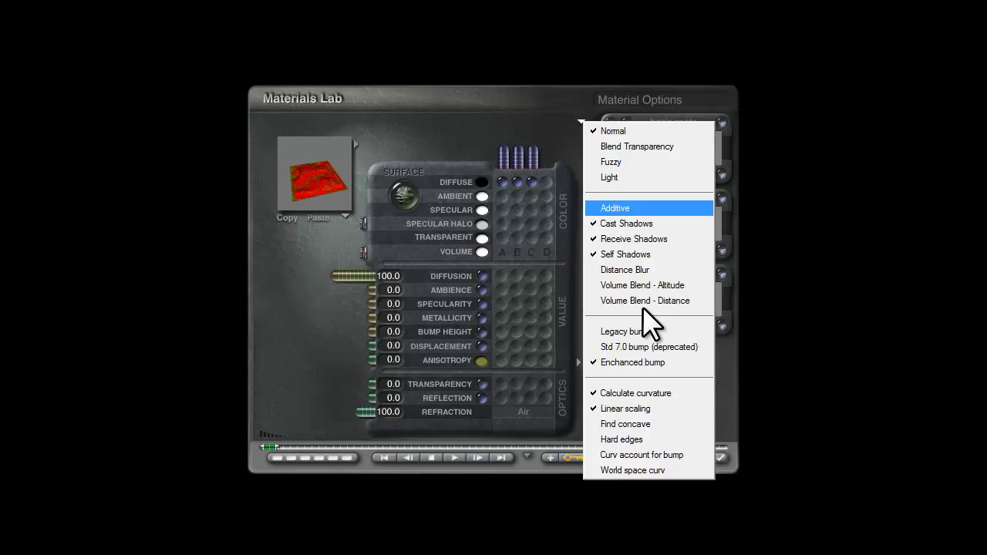
click(655, 405)
click(328, 187)
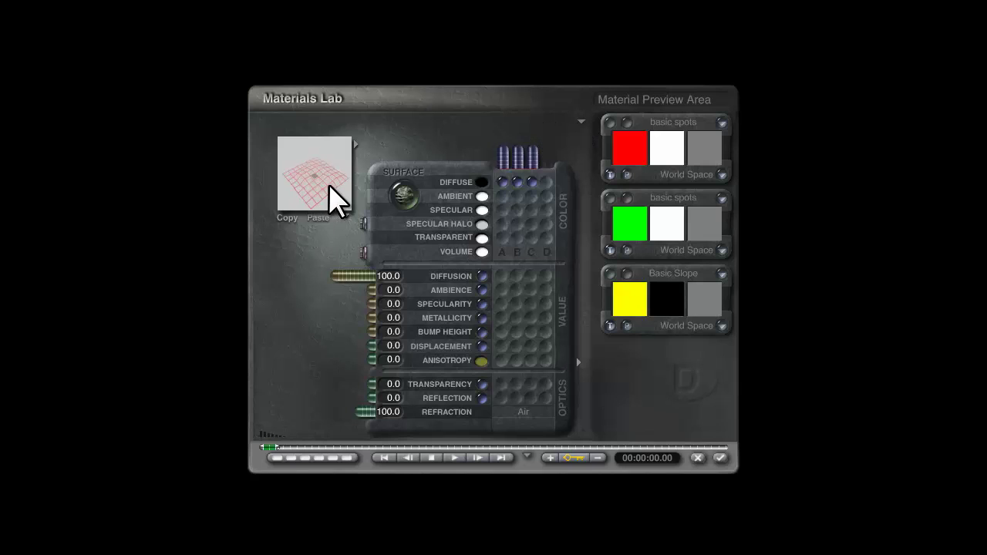
click(328, 191)
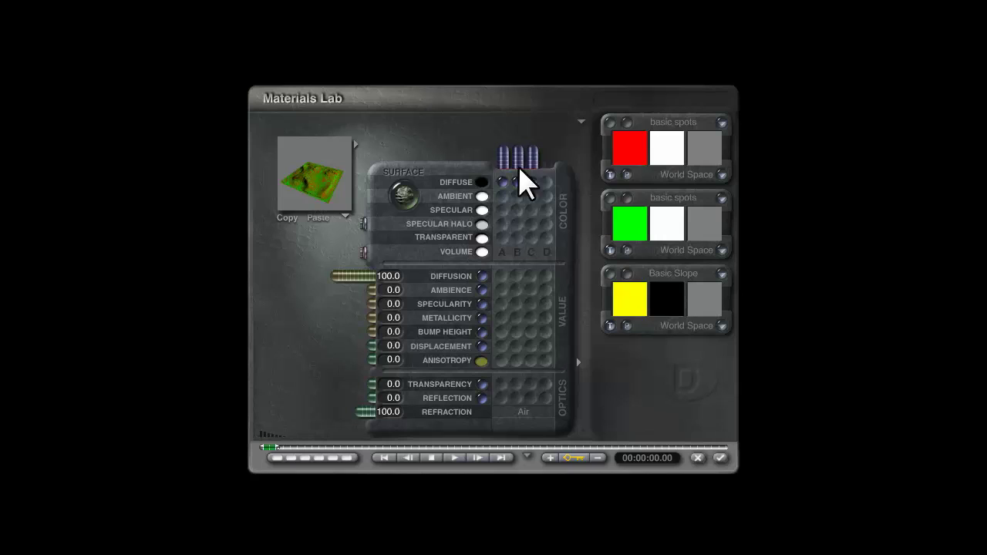
Enable the Find concave and Linear scaling options for the material's curvature.
click(580, 123)
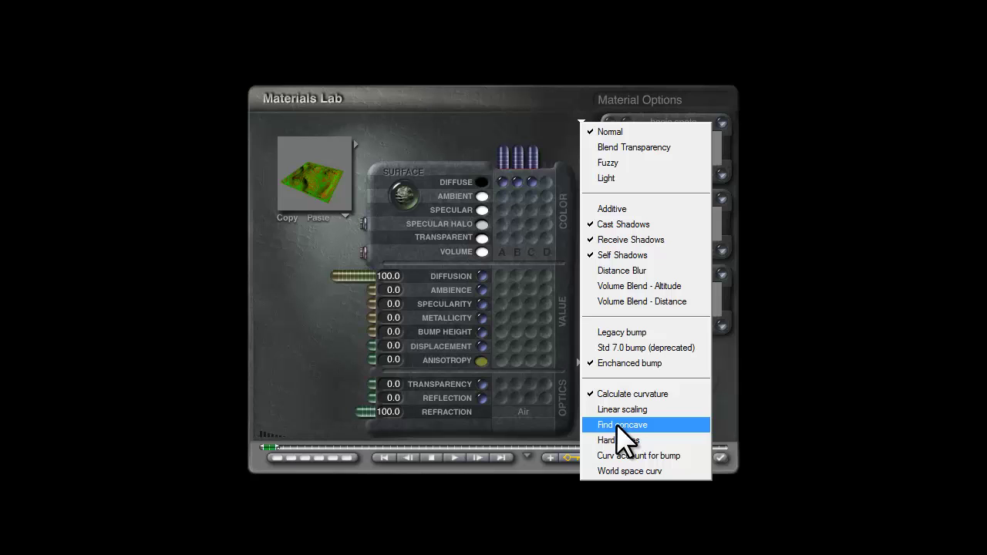
click(615, 426)
click(581, 124)
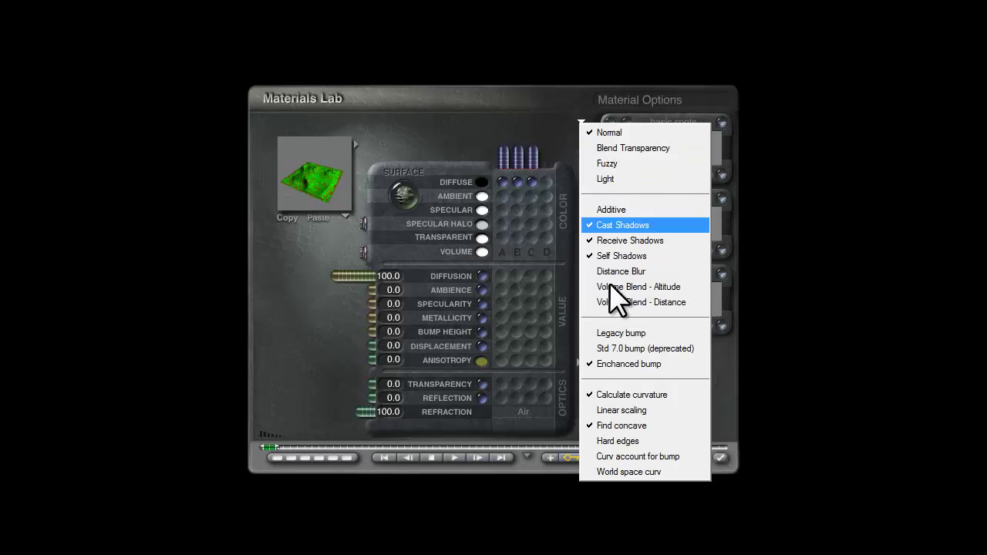
click(621, 409)
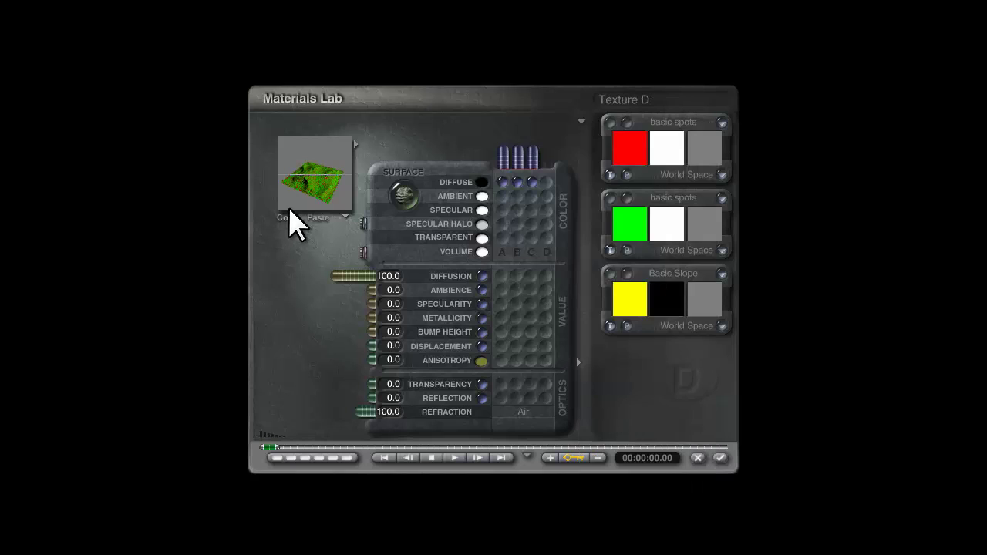
Enable the Hard edges option for the material's curvature and render the terrain scene.
click(580, 124)
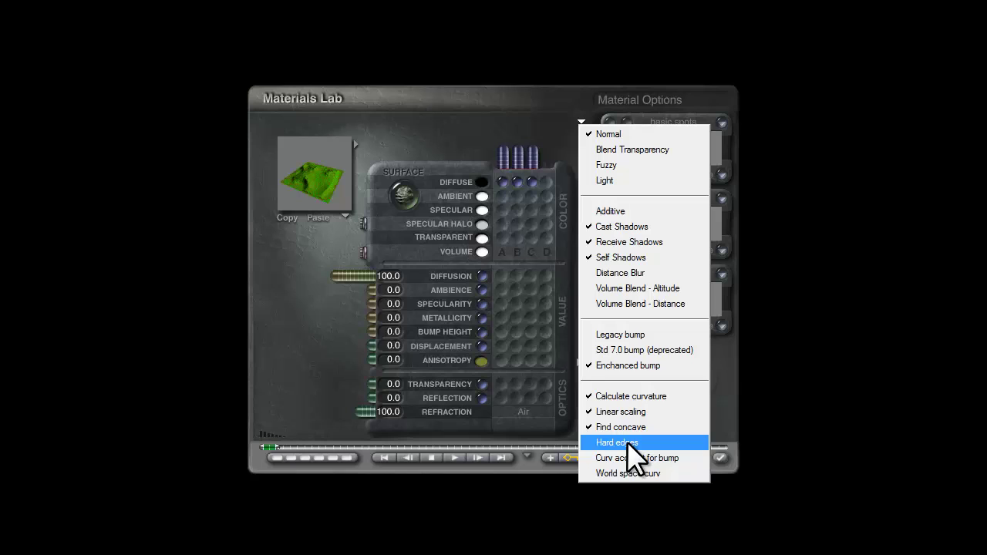
click(627, 445)
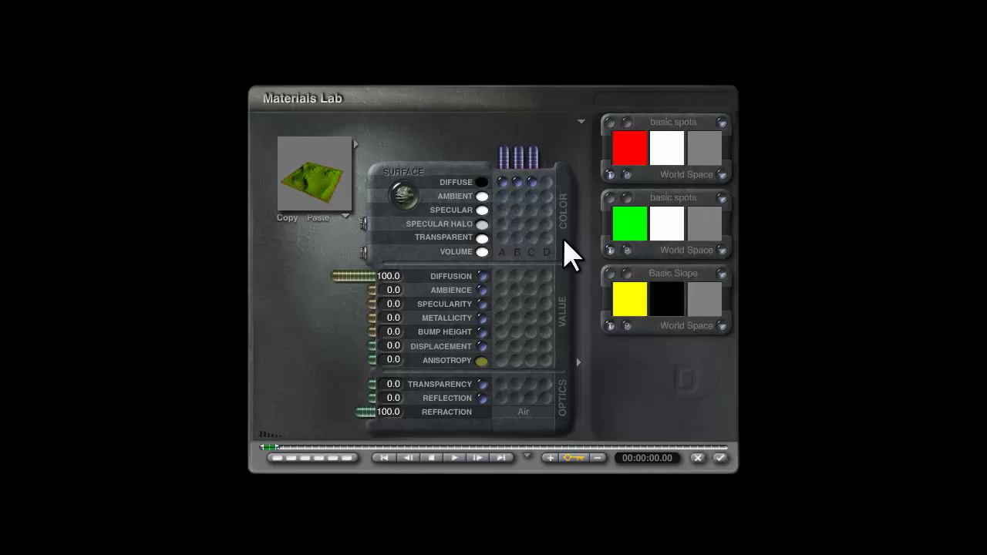
click(582, 122)
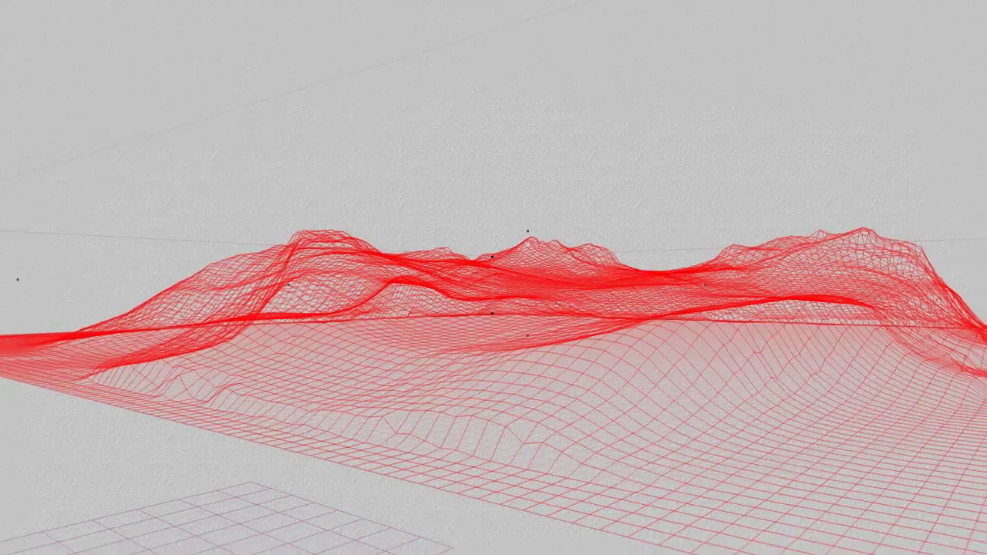
key(ctrl+r)
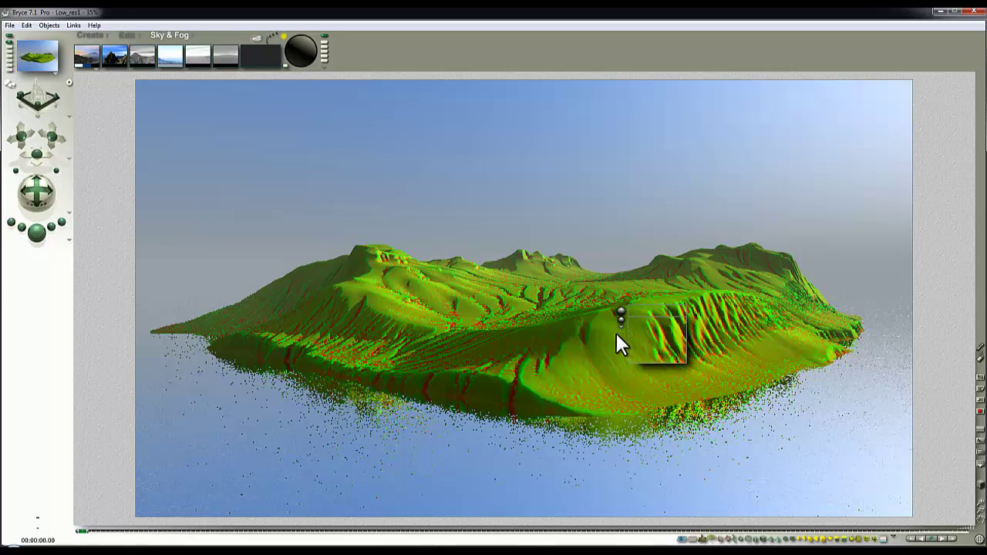
Move the camera in close to the ridged slope of the terrain and render the scene.
drag(36, 158, 54, 142)
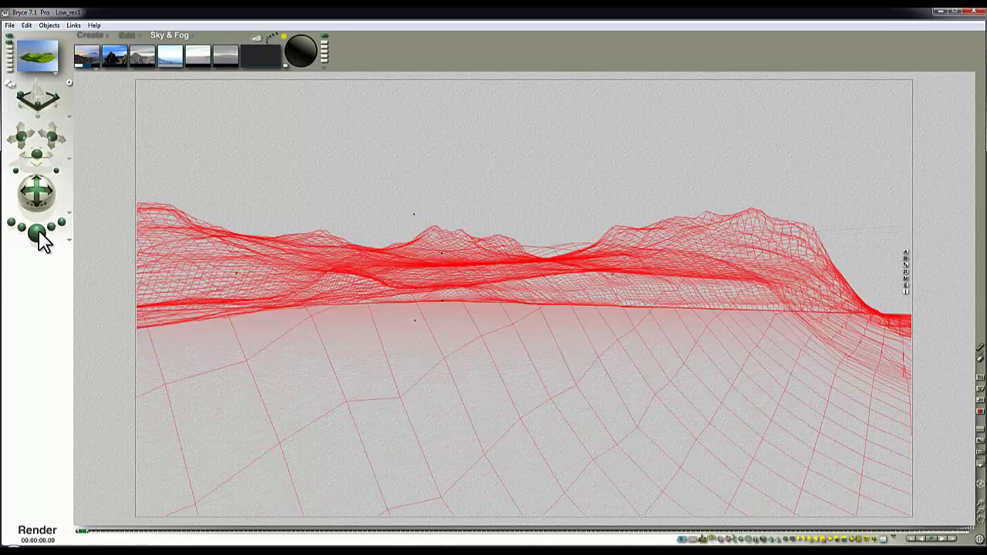
click(37, 231)
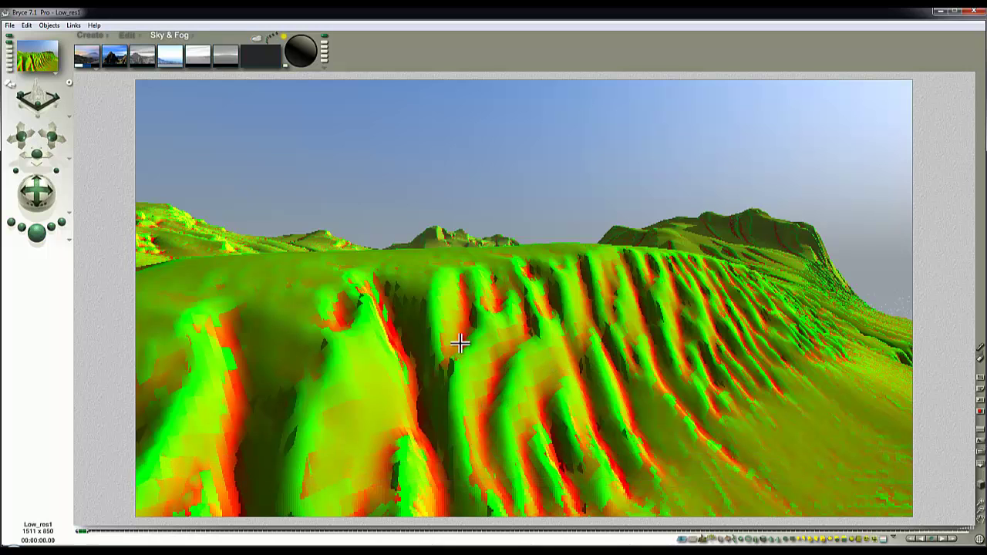
click(577, 348)
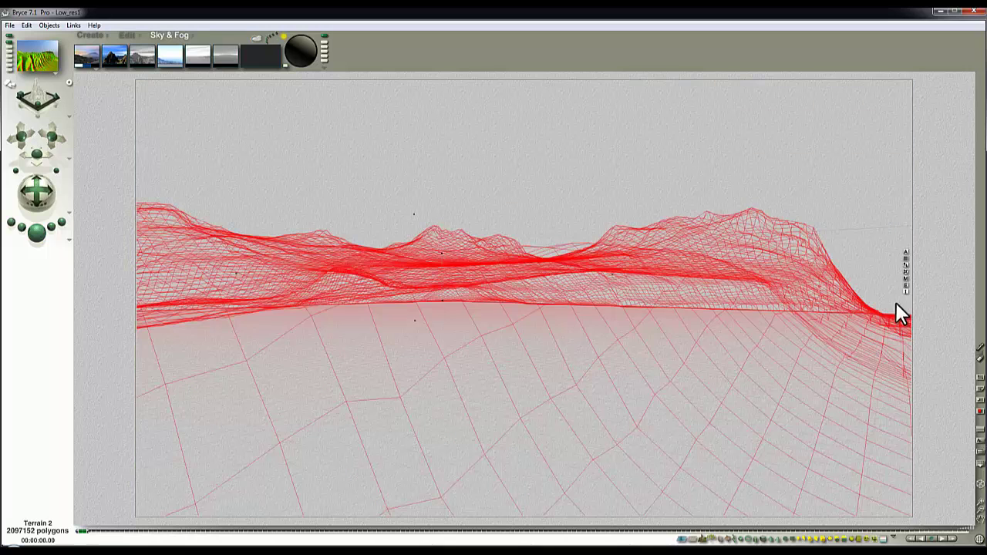
Render a rectangular patch of the ridges with a plain grey material, and again with the red-green material restored.
click(906, 279)
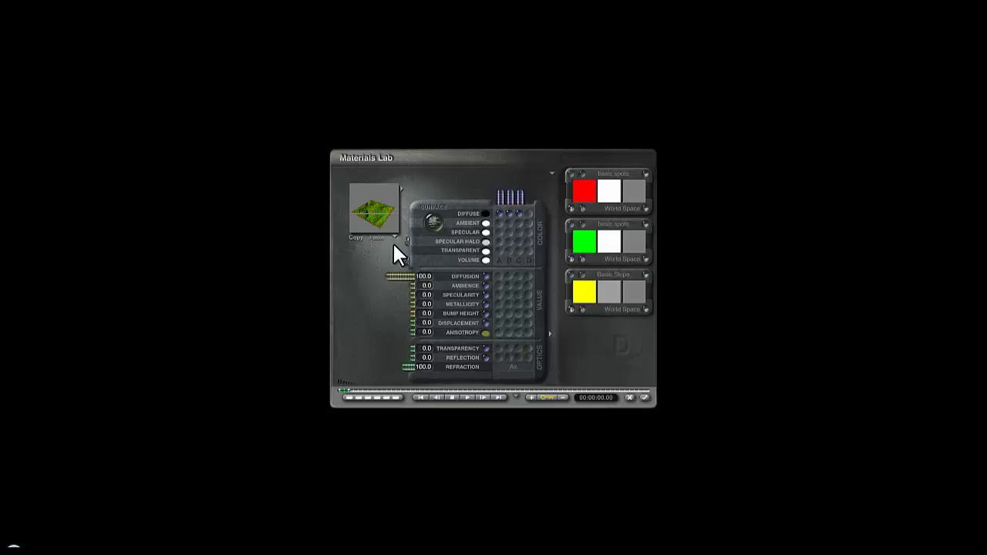
click(645, 398)
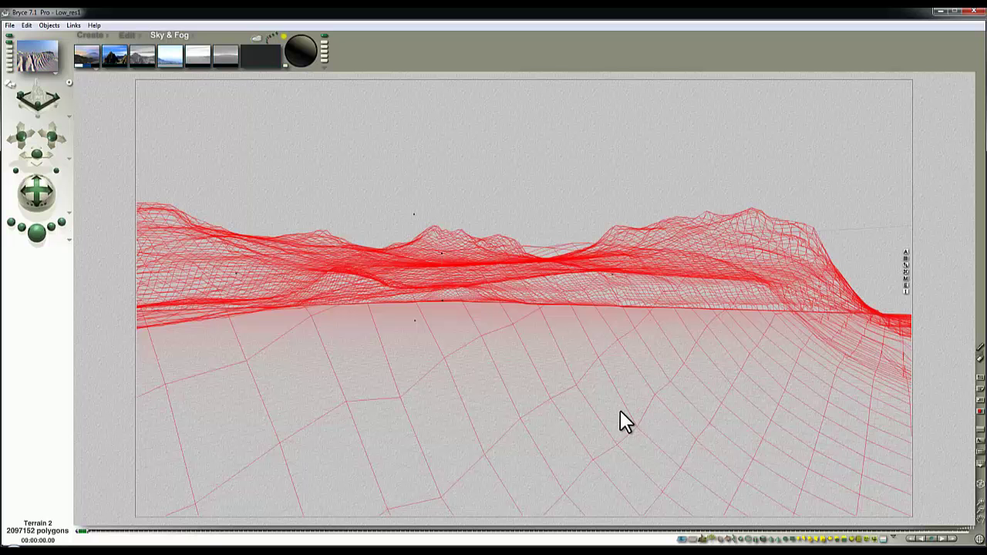
drag(661, 436, 388, 277)
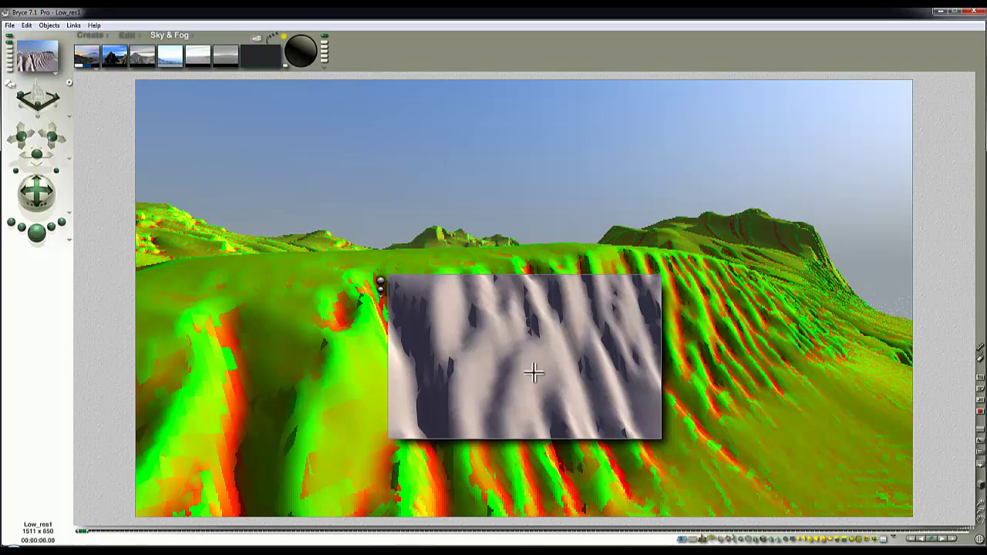
click(488, 351)
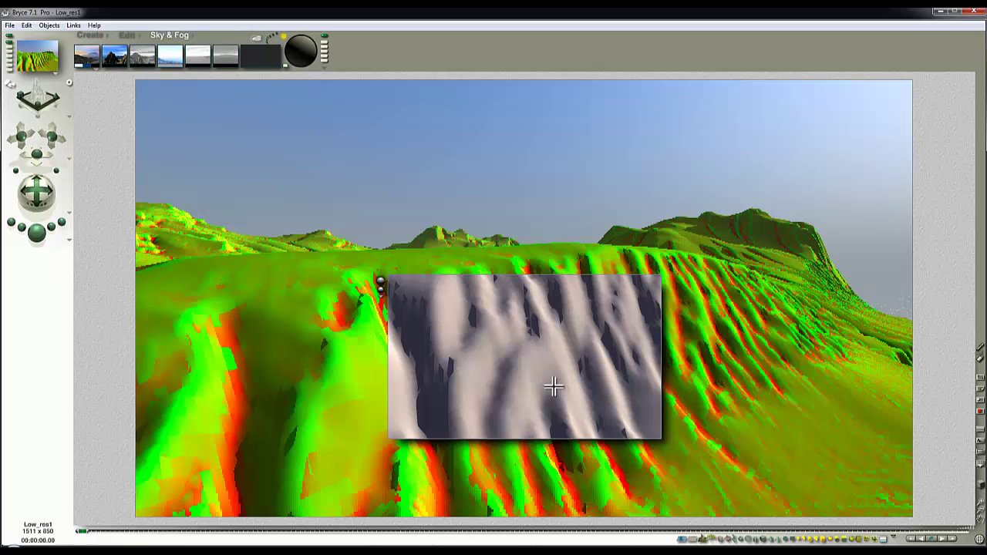
click(380, 280)
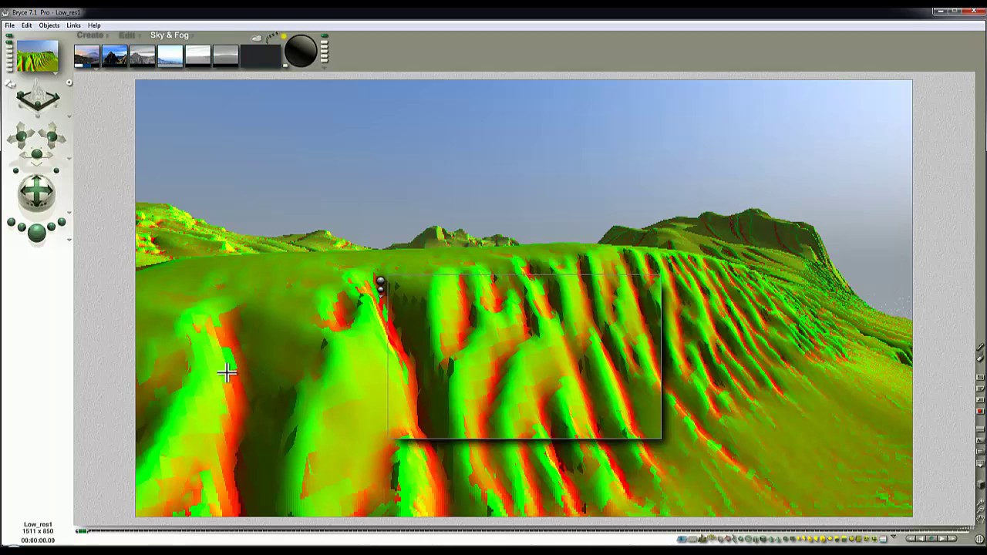
Raise the terrain's grid resolution to 2048 - gigantic resolution and re-render the patch of ridges.
click(388, 342)
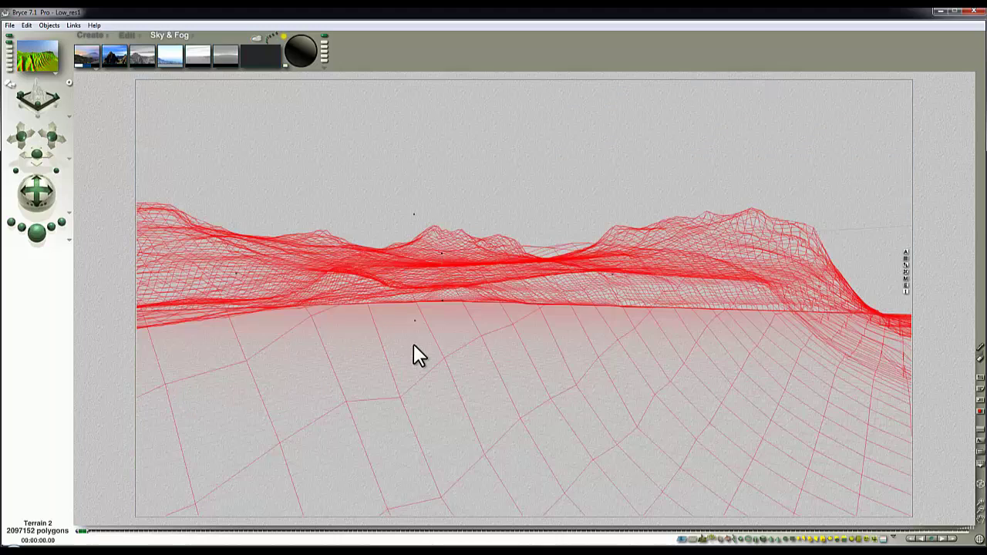
click(906, 285)
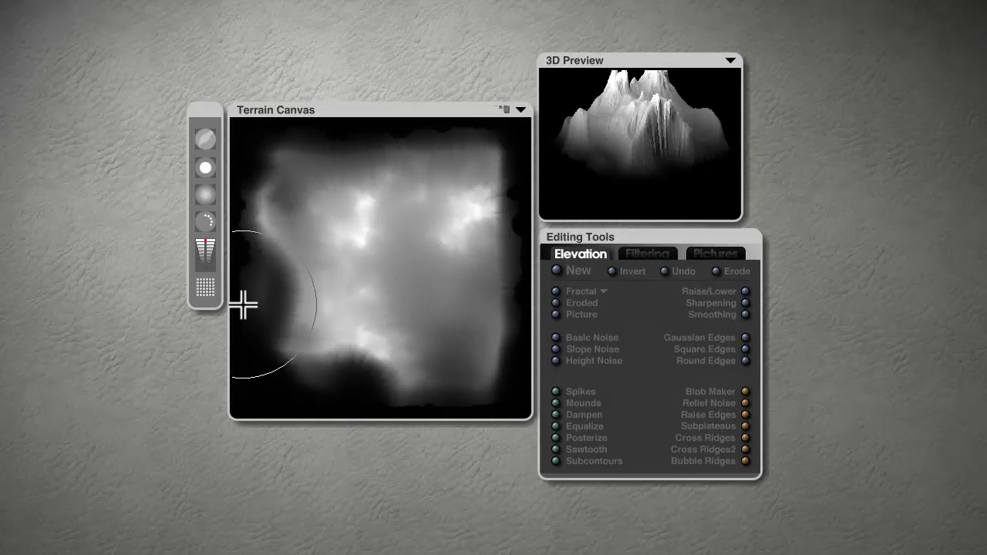
click(205, 287)
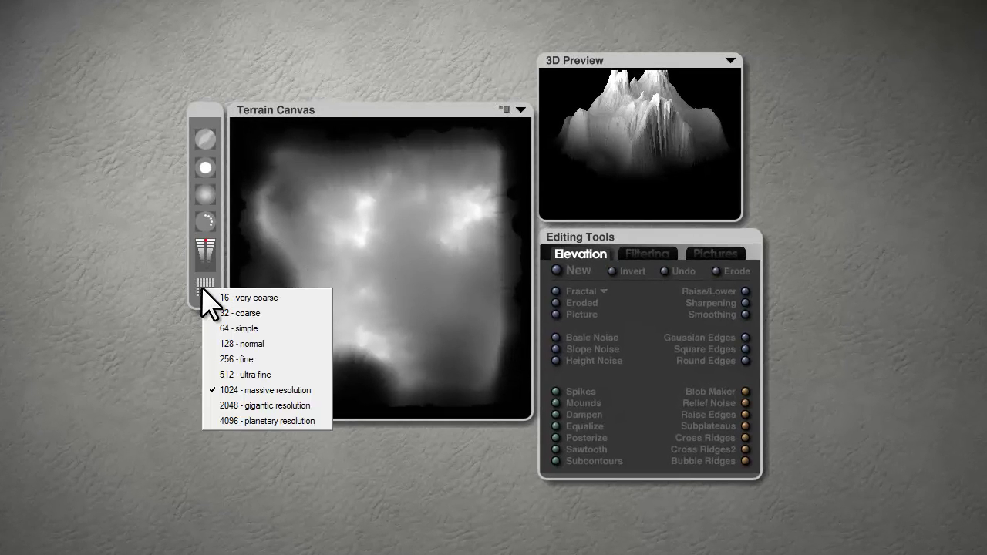
click(247, 405)
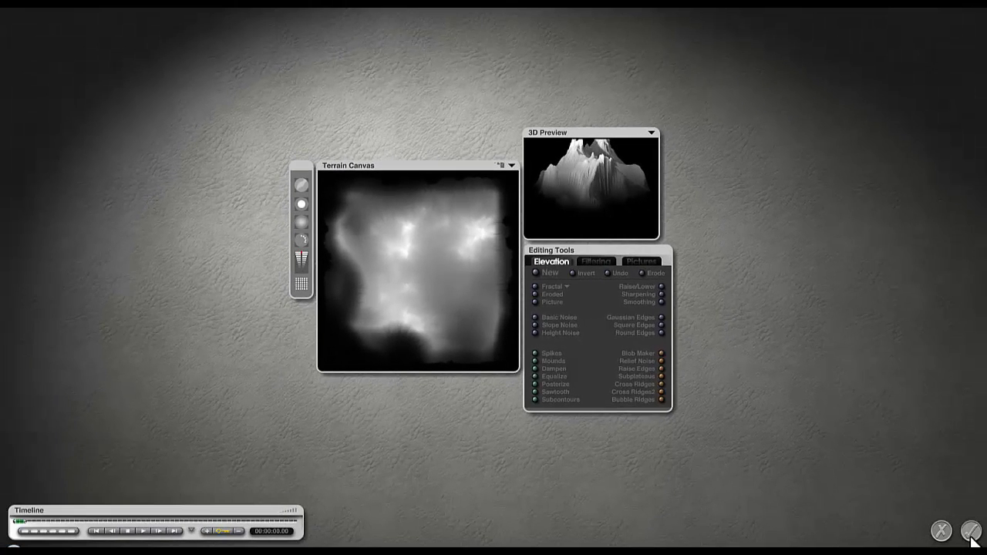
click(971, 532)
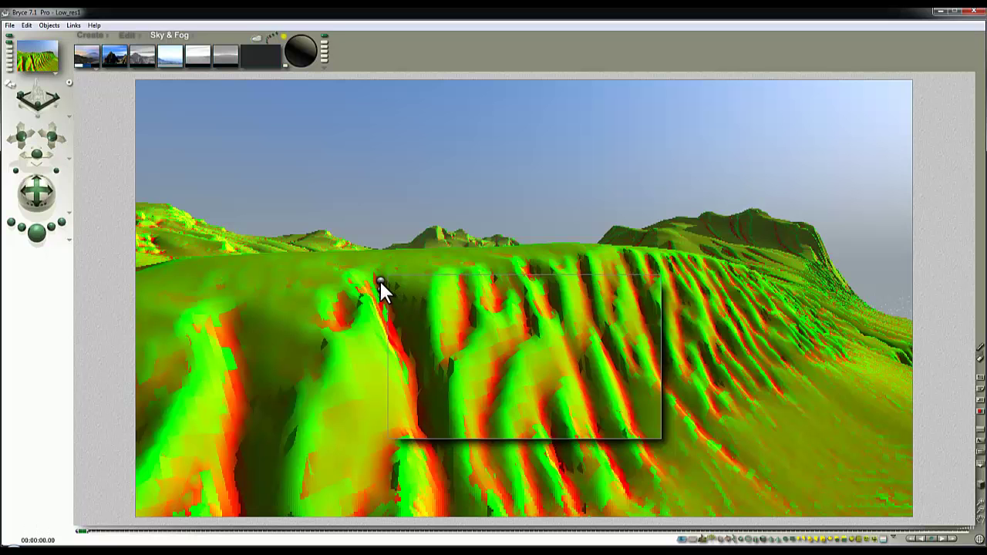
click(380, 281)
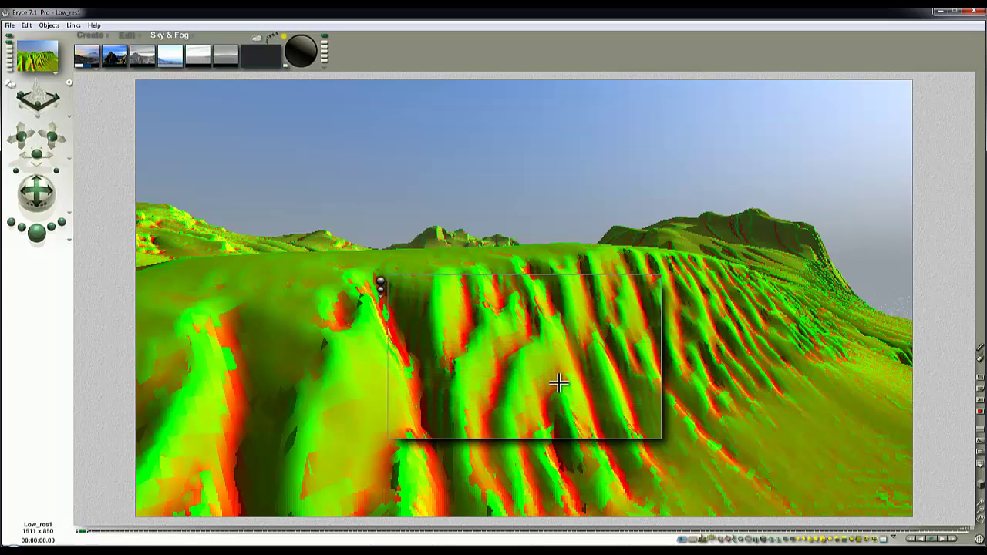
Apply Smoothing to the terrain in the Terrain Editor and re-render the patch of ridges.
click(562, 328)
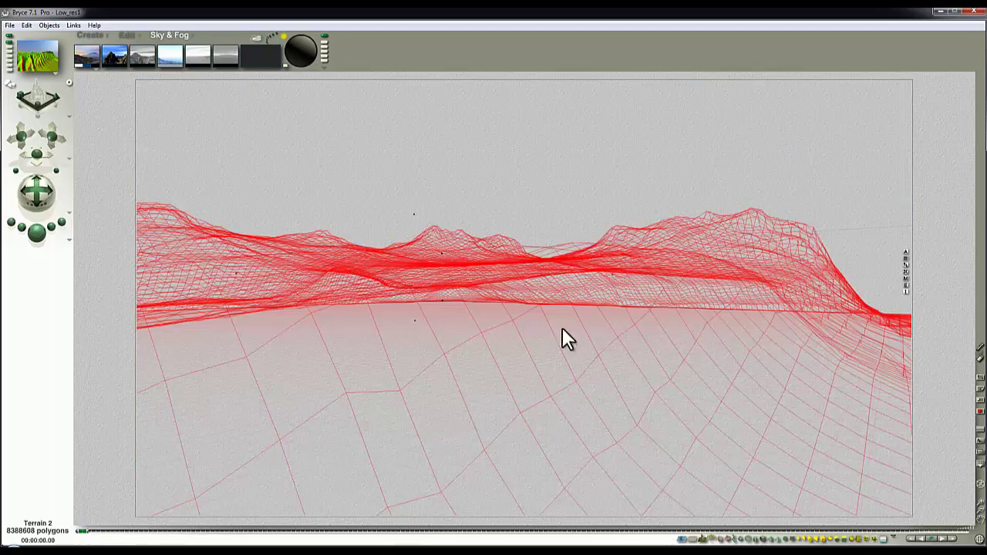
click(906, 285)
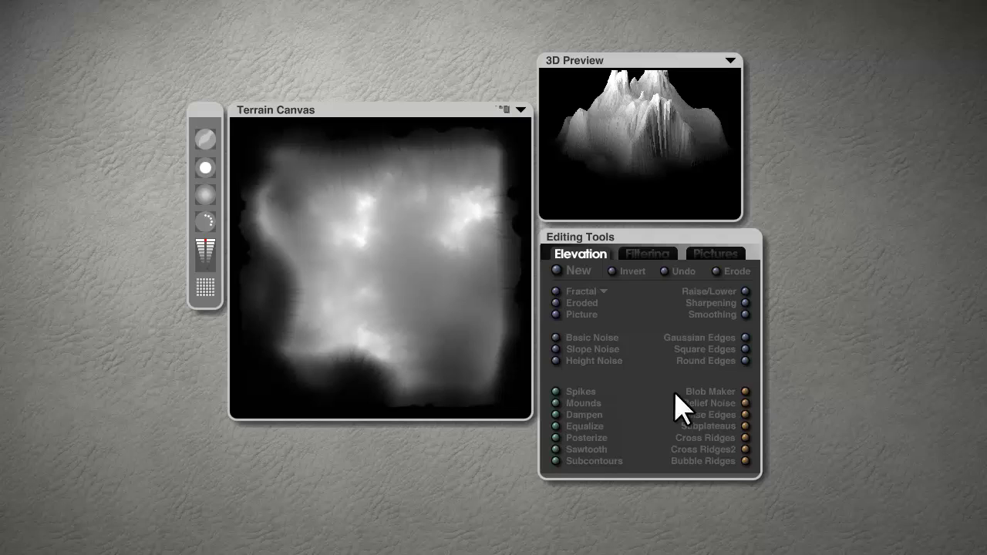
drag(745, 315, 959, 393)
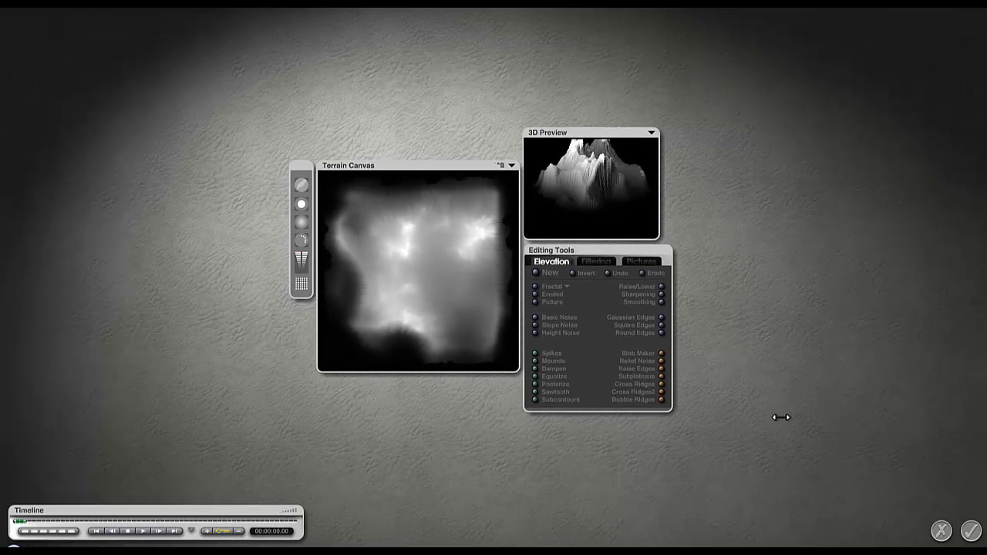
drag(768, 401, 918, 483)
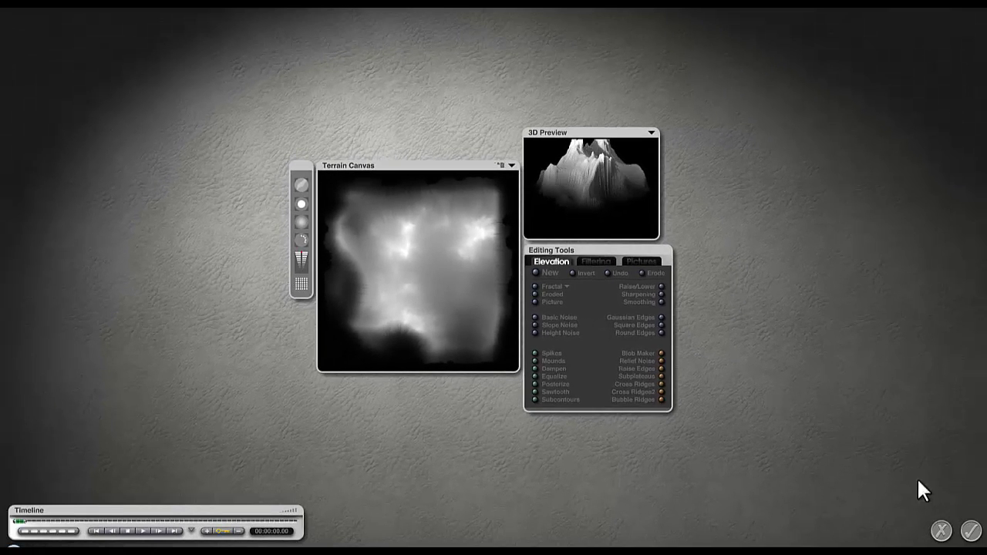
click(971, 532)
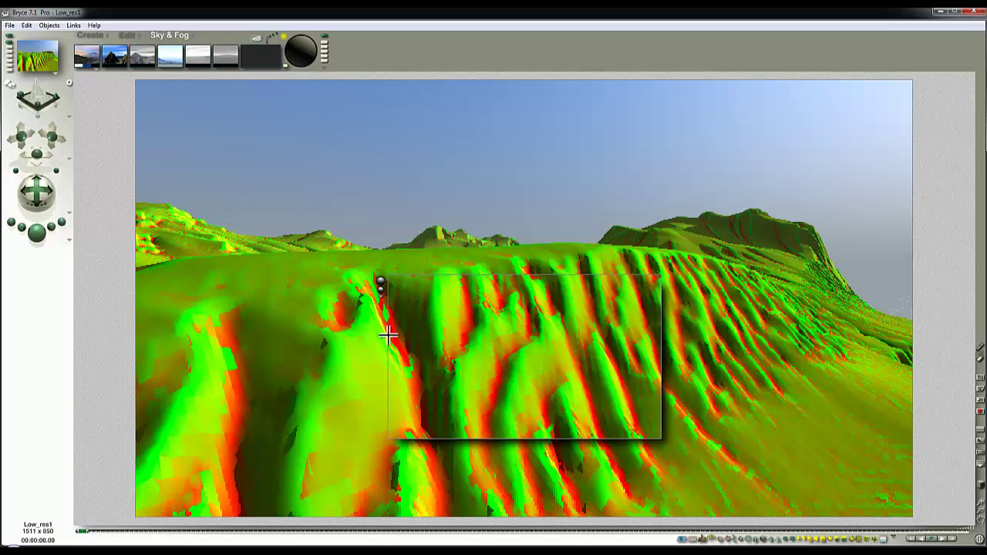
click(380, 290)
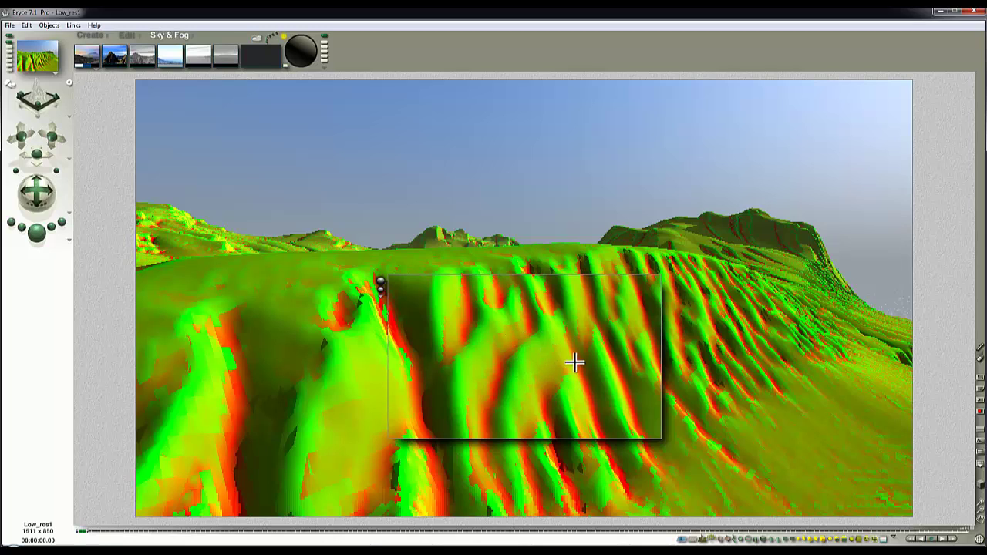
Restore the saved camera view of the whole terrain and render the scene.
click(10, 54)
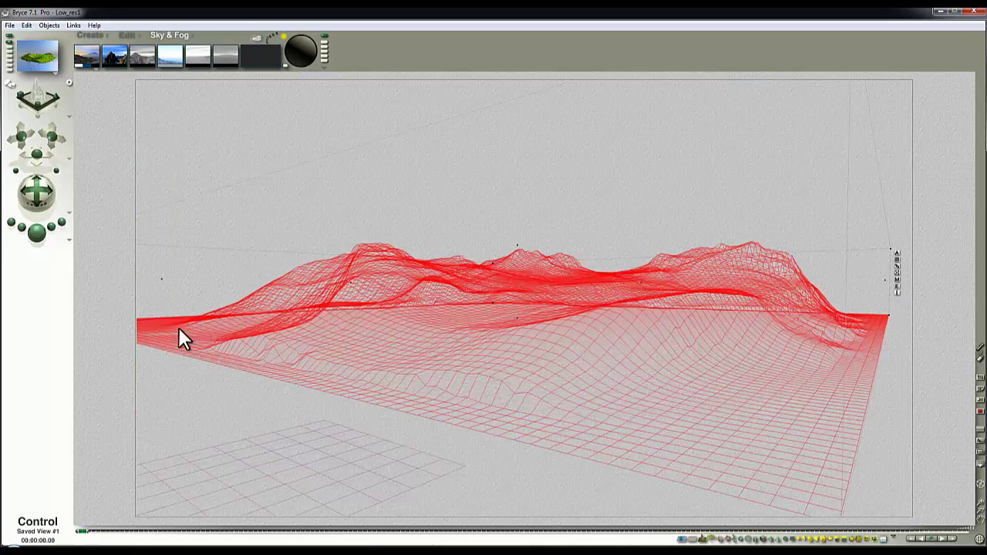
click(36, 230)
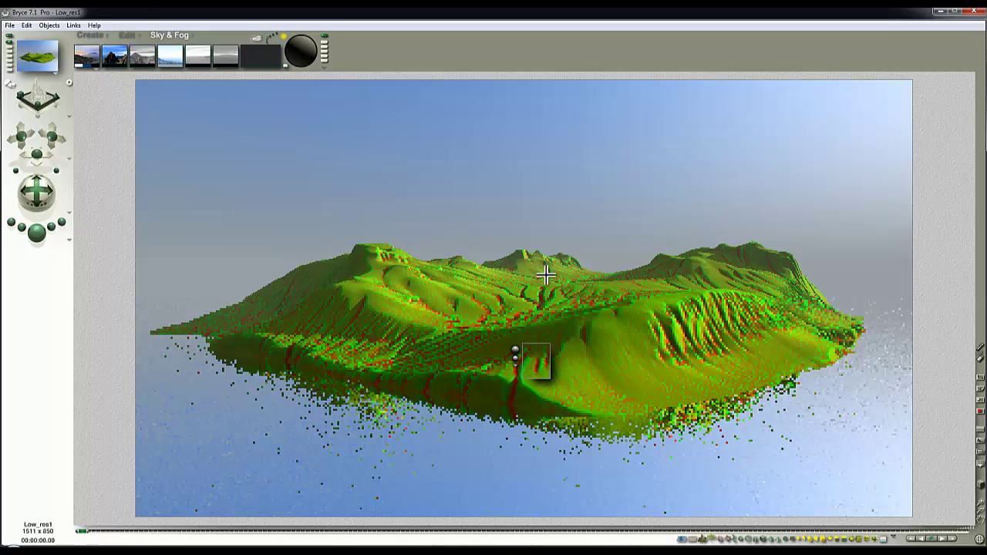
click(606, 301)
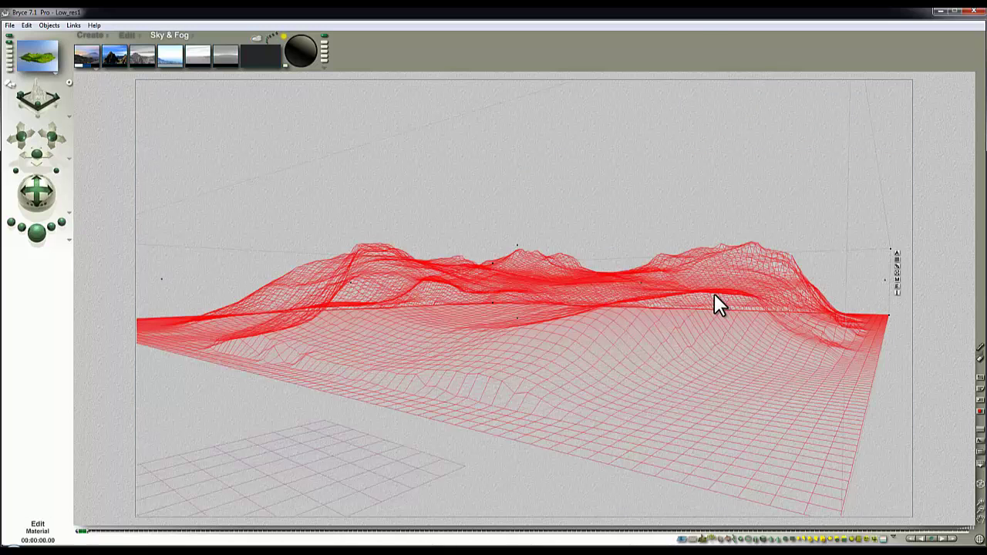
Give texture C's curvature component an alpha output in the Deep Texture Editor.
click(897, 277)
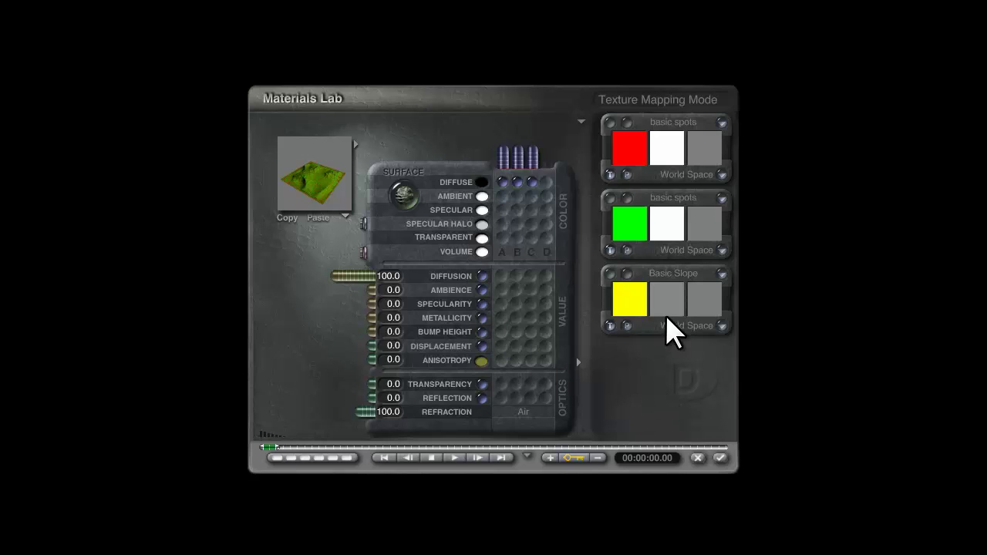
click(626, 274)
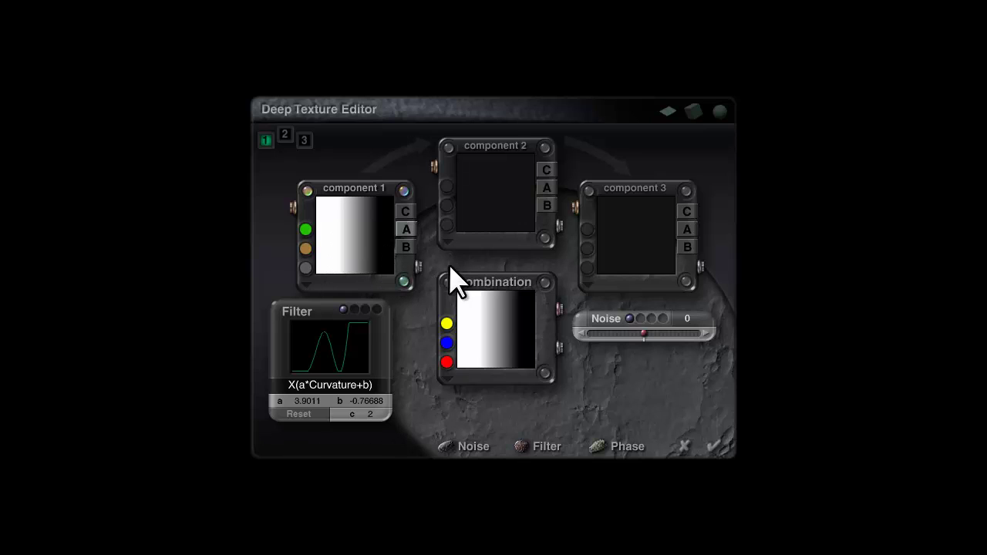
click(713, 447)
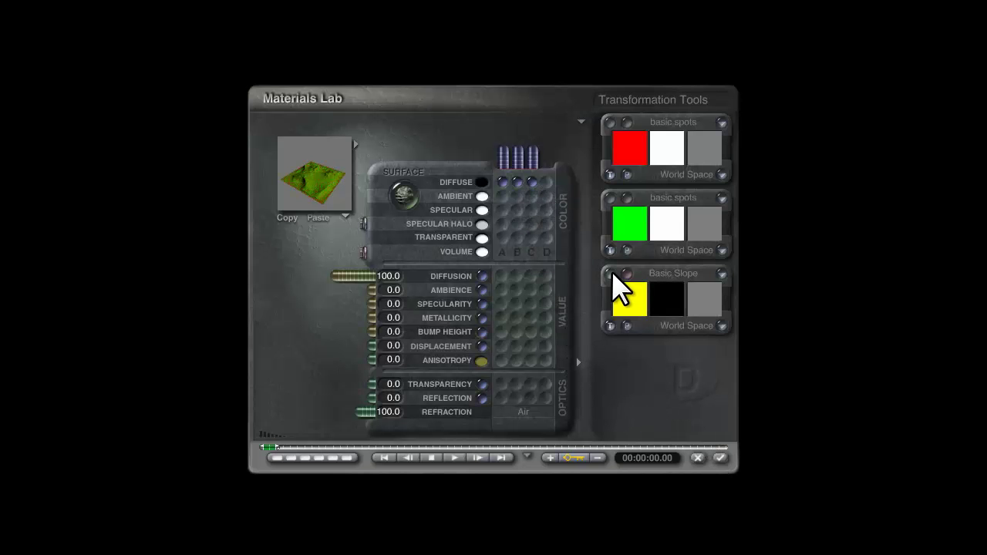
Drive the terrain material's Ambience with texture C, setting Ambience to 100 and Diffusion to 0.
click(531, 290)
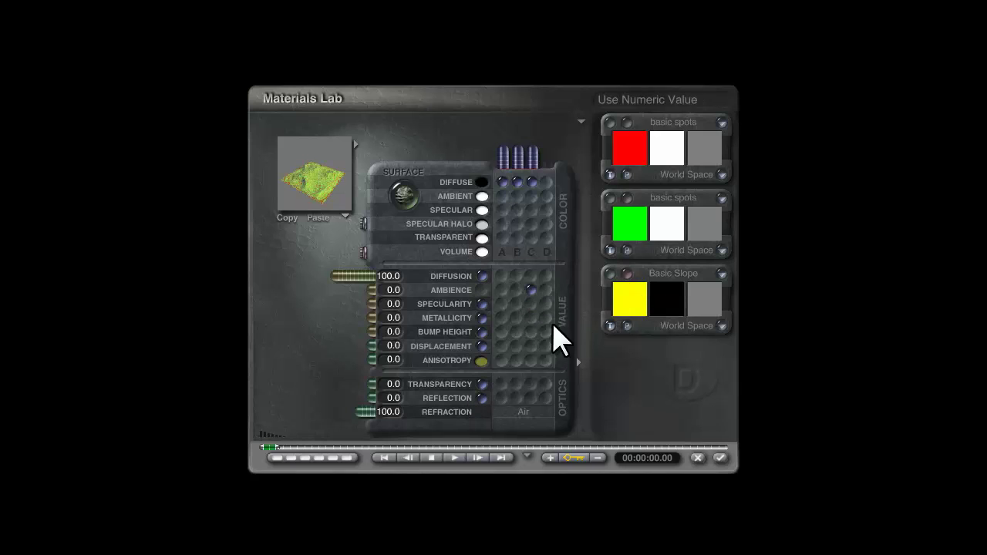
drag(374, 291, 388, 271)
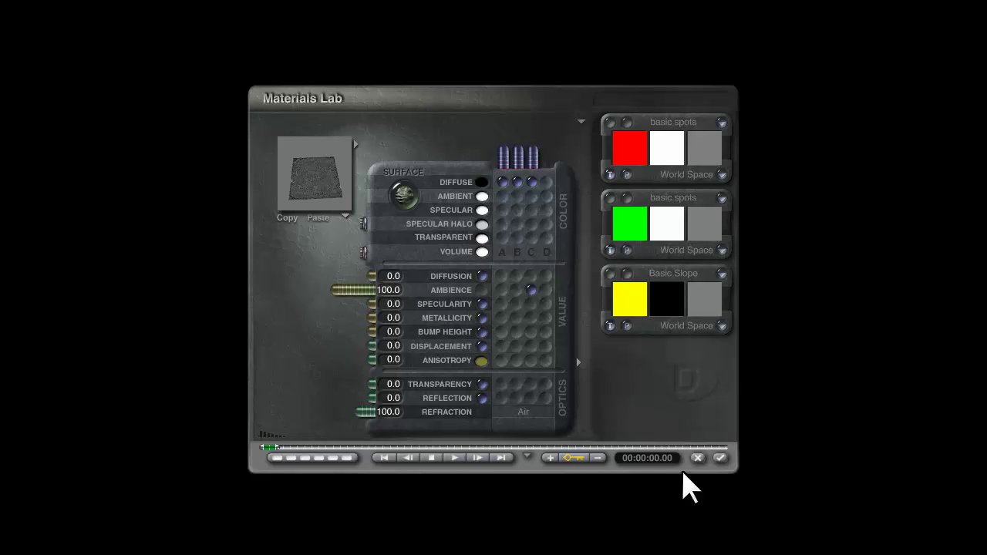
click(722, 460)
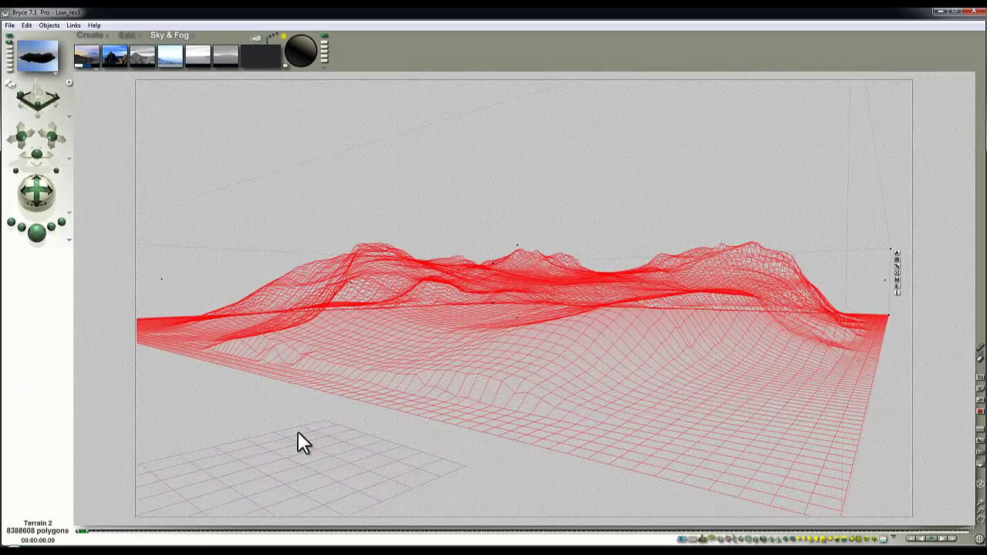
Select the ground plane grid in front of the terrain.
click(298, 432)
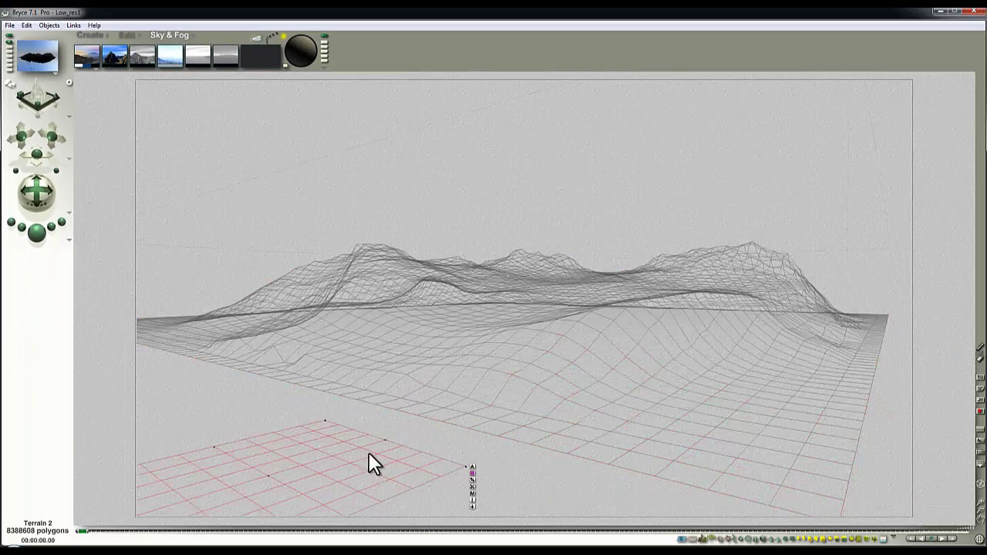
click(394, 468)
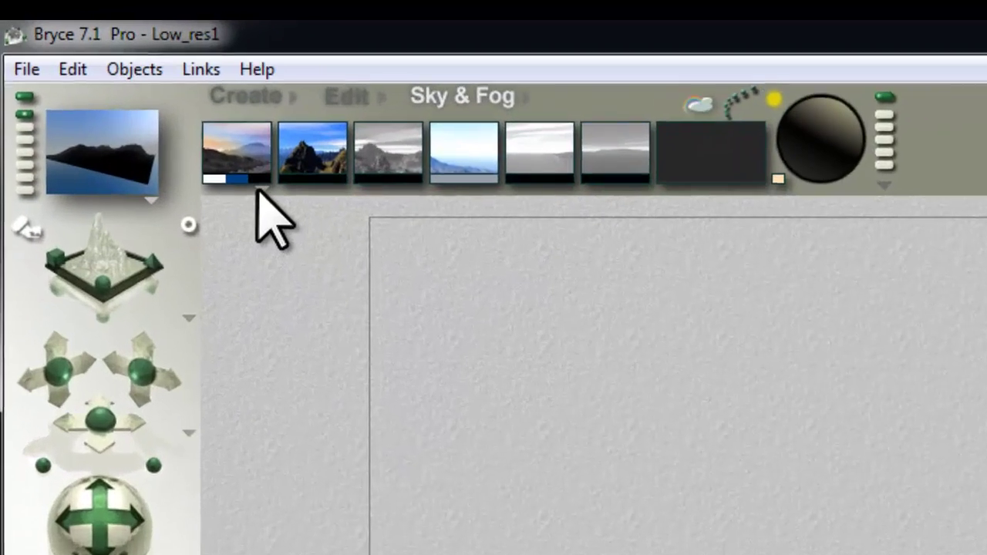
Change the sky mode and darken its colour to near black using the RGB values.
click(92, 66)
click(351, 308)
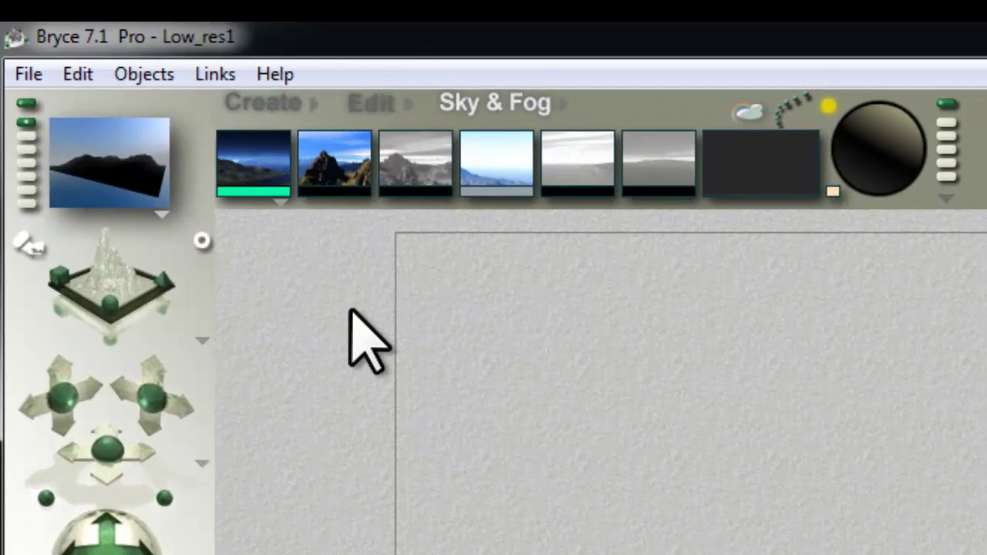
click(262, 191)
drag(302, 184, 315, 191)
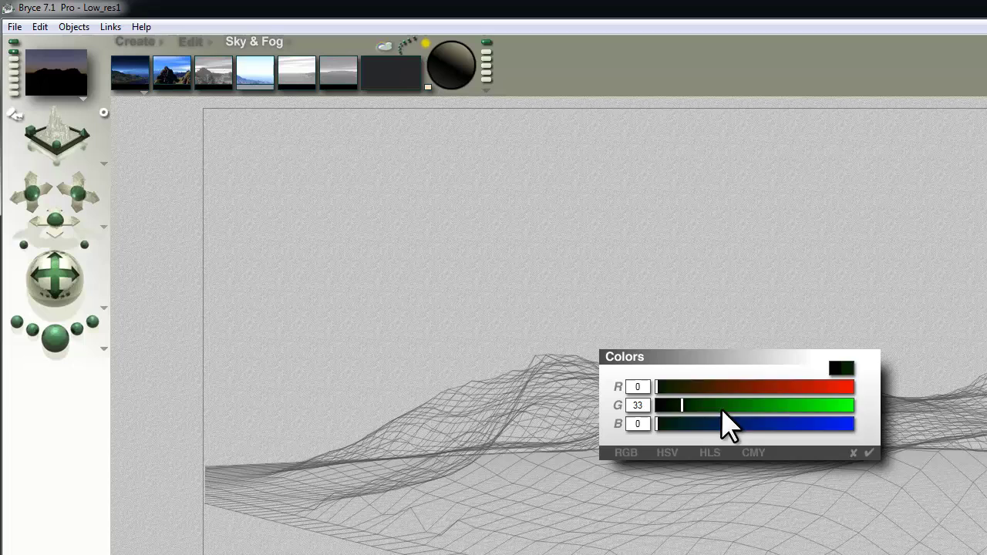
drag(722, 411, 875, 454)
click(871, 453)
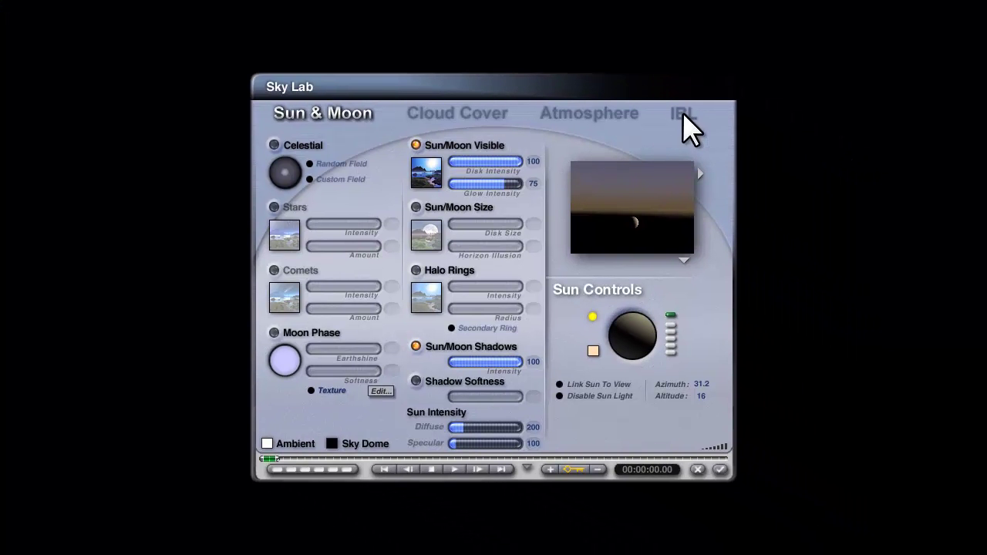
Disable the sun light in the Sky Lab's IBL settings, accept the change, and render the terrain.
click(683, 113)
click(428, 263)
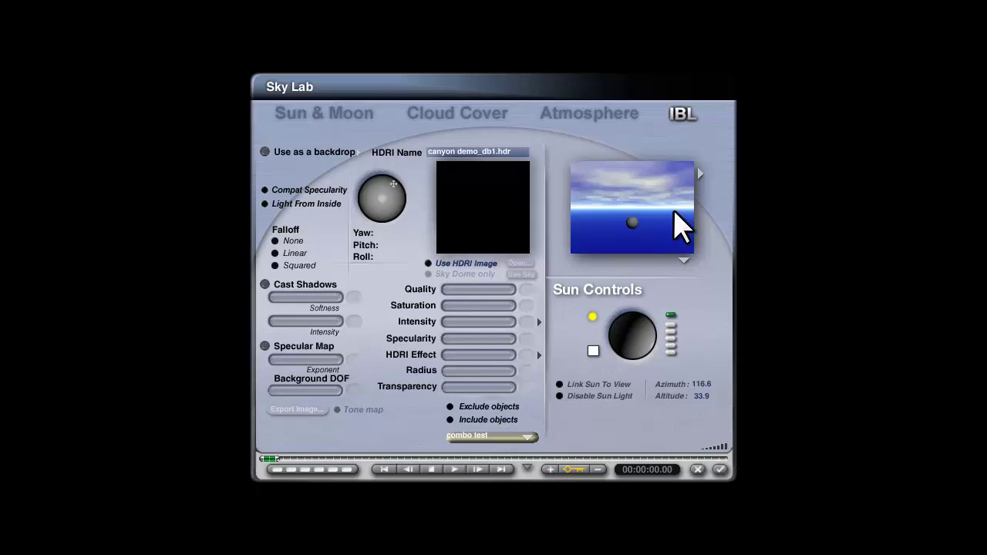
click(719, 470)
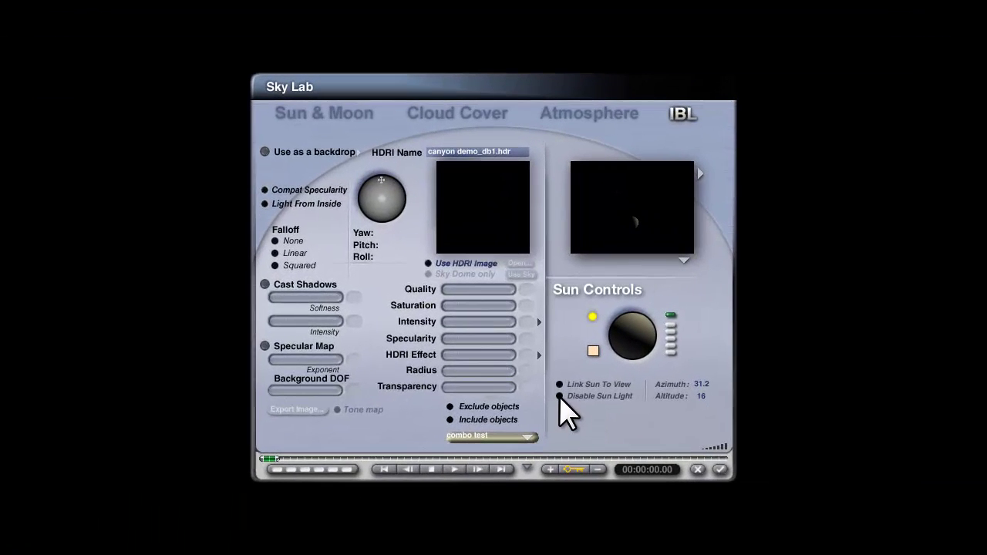
click(559, 396)
click(719, 470)
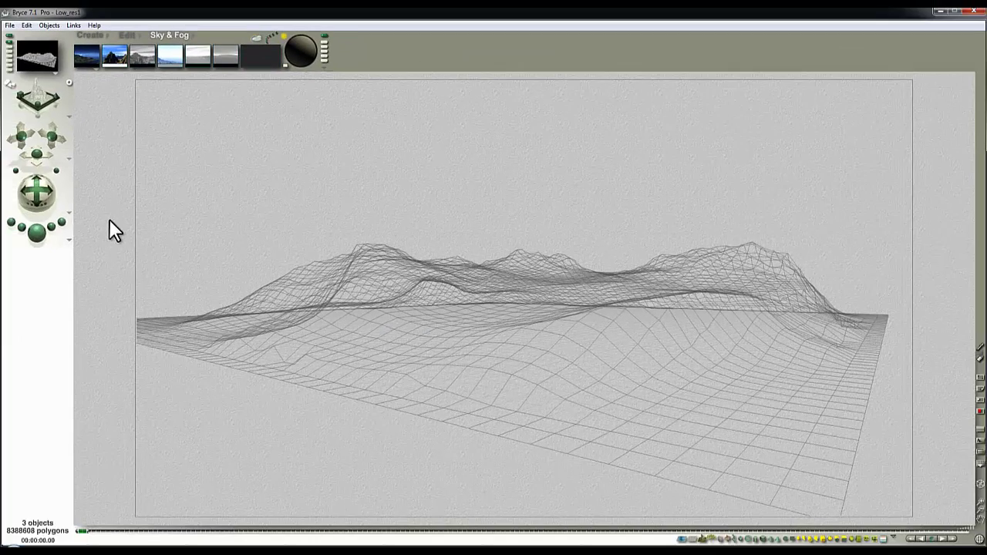
click(38, 235)
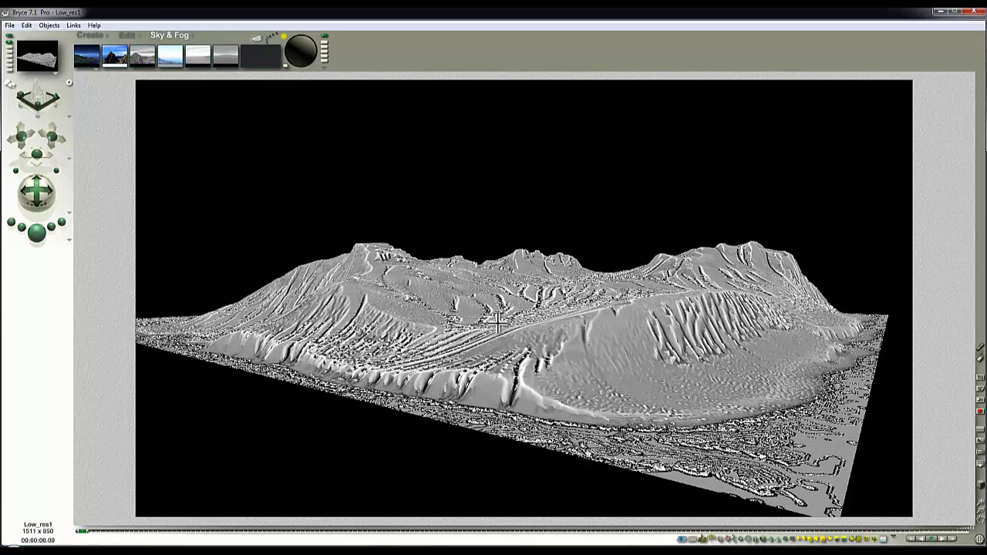
Duplicate the terrain in a zoomed-out side view and convert the copy to a cube.
click(549, 345)
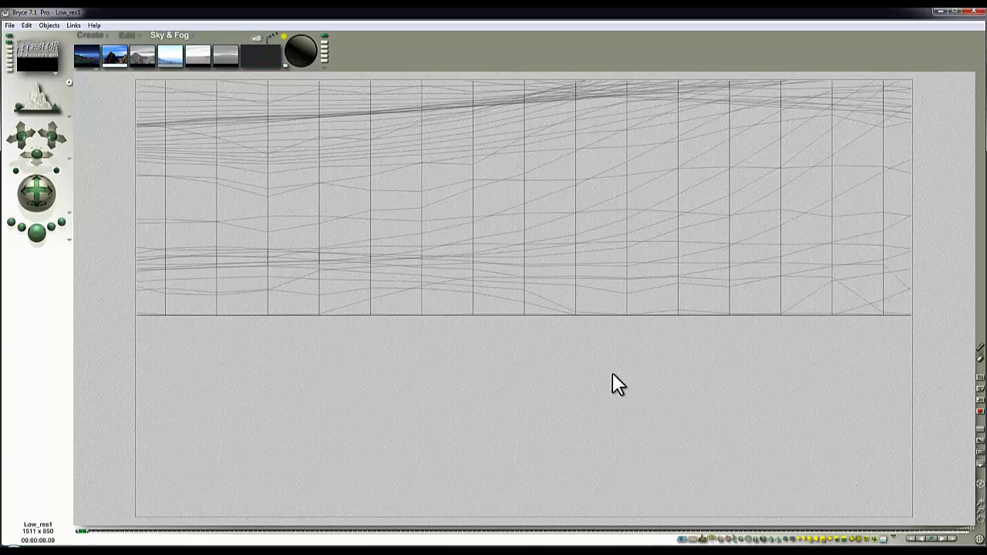
click(983, 515)
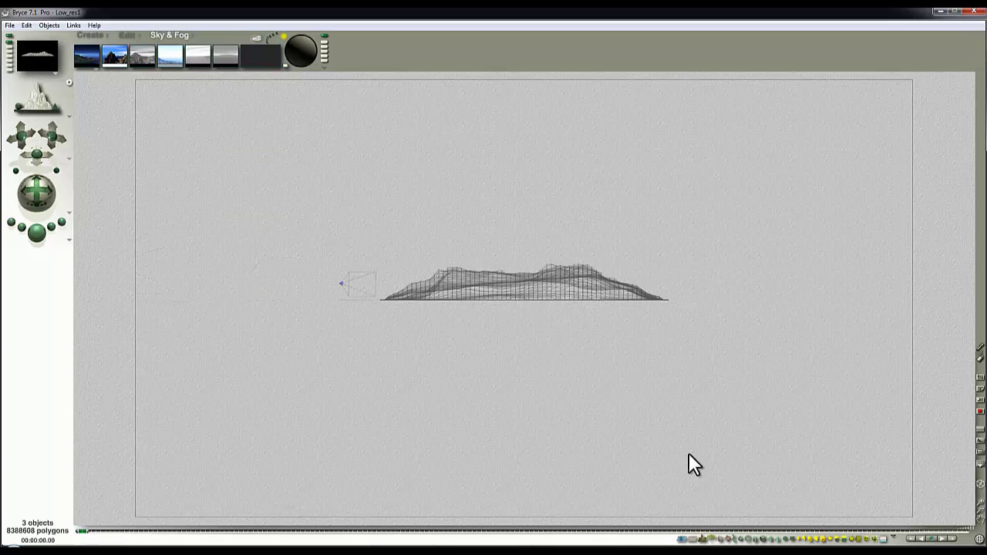
drag(579, 300, 598, 311)
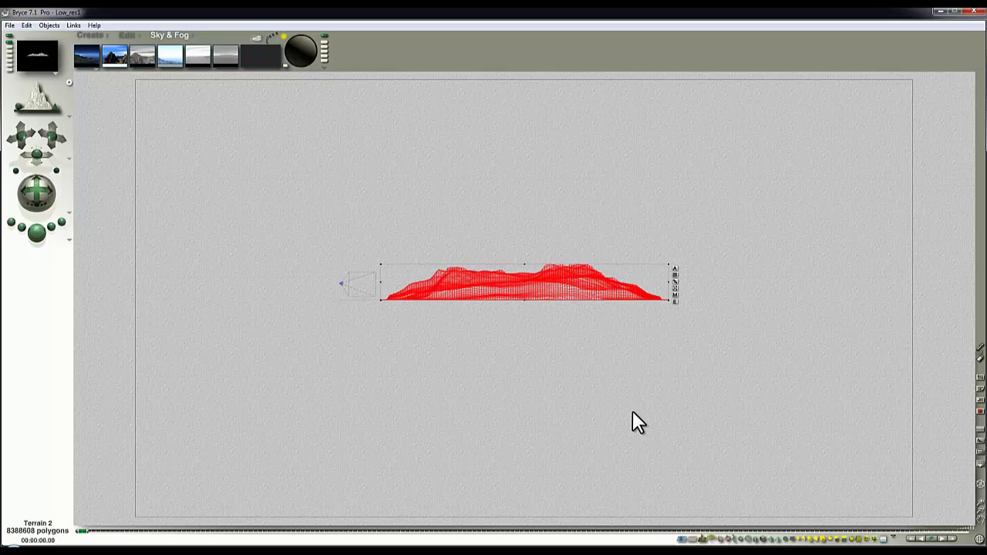
key(ctrl+d)
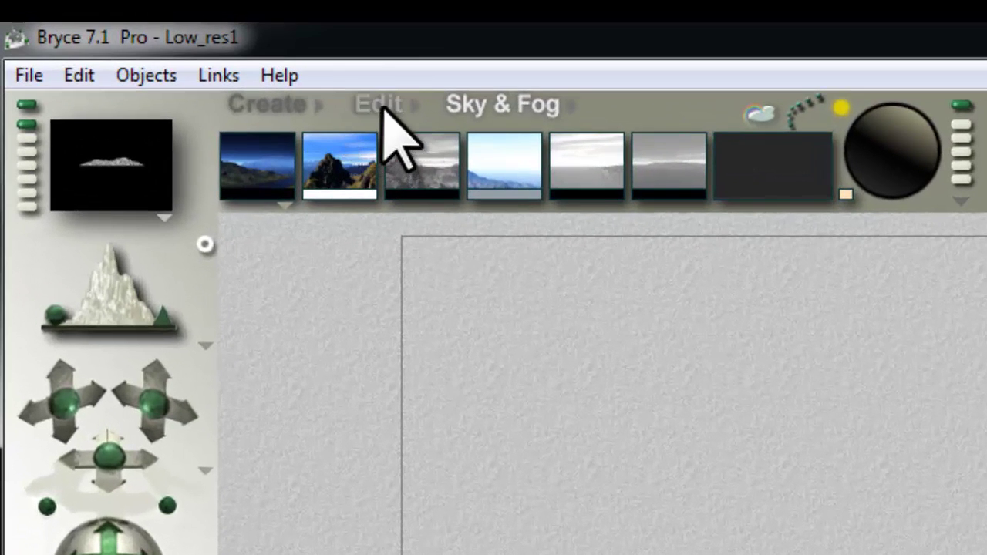
click(384, 104)
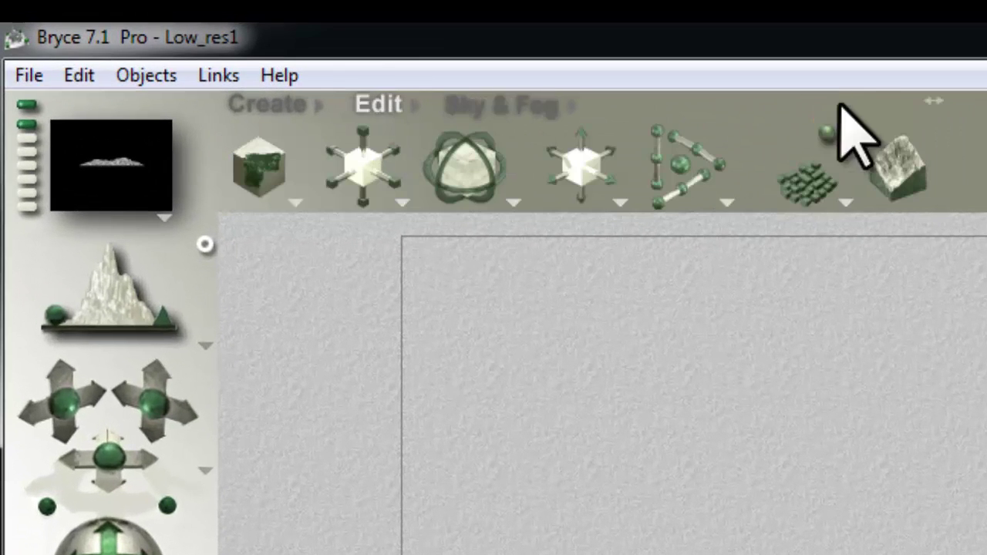
mouse_move(879, 100)
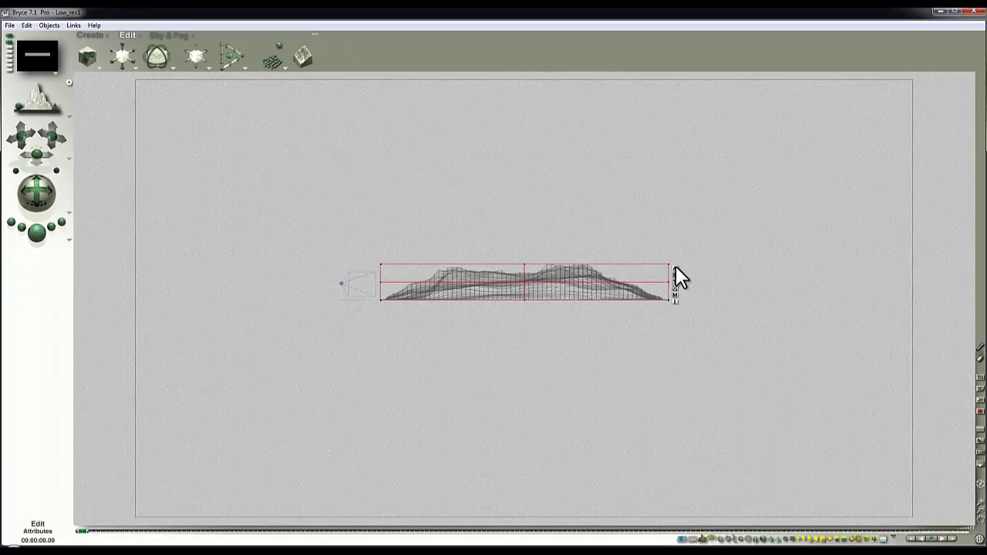
Set the cube's size to 2000 in X, Y and Z, and review its position in the object attributes.
click(675, 270)
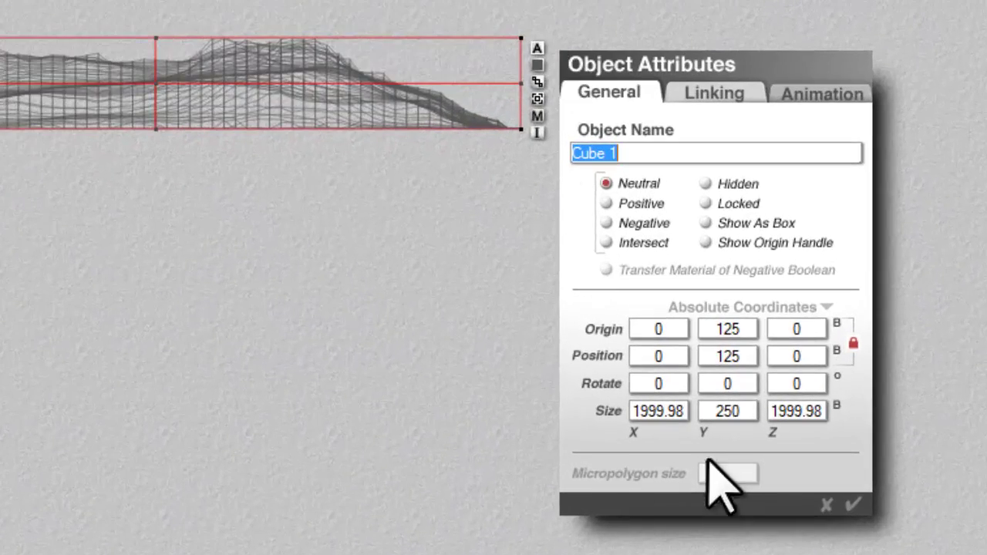
click(686, 411)
drag(688, 413, 605, 409)
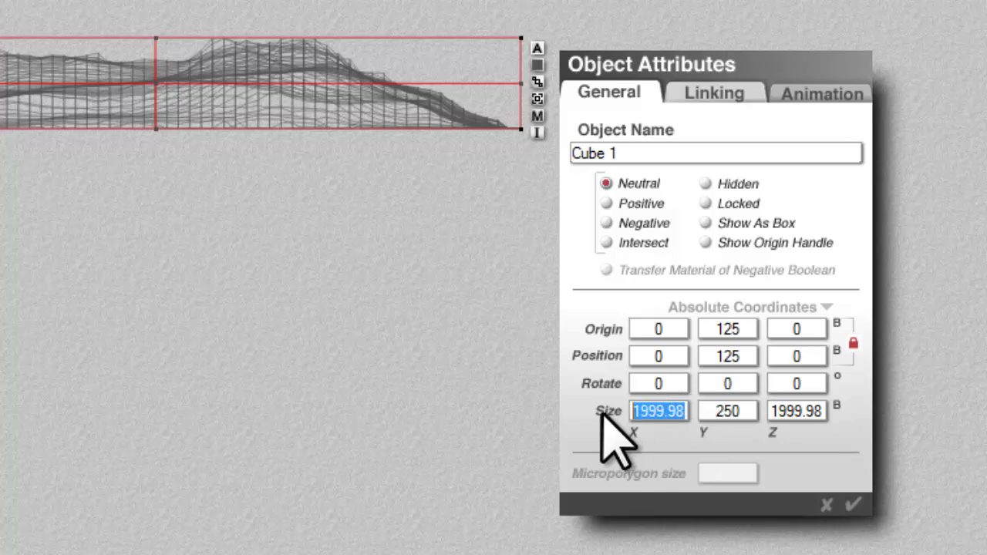
text(2000)
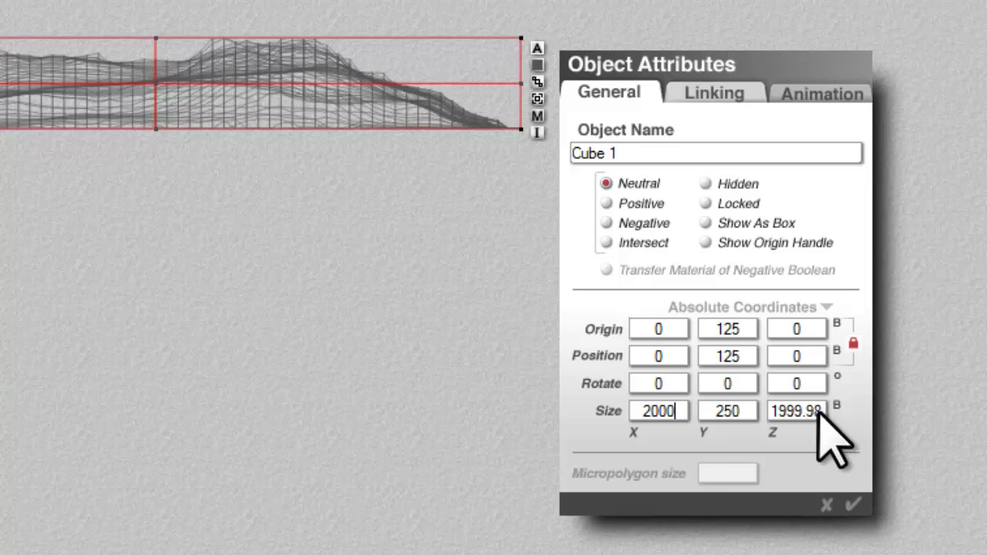
drag(822, 412, 703, 411)
text(22)
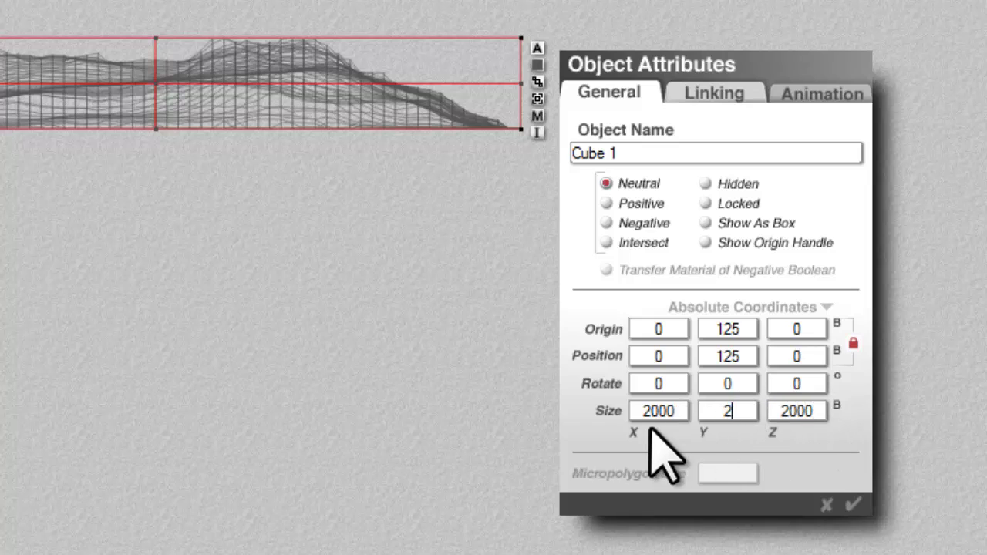
text(000)
key(Return)
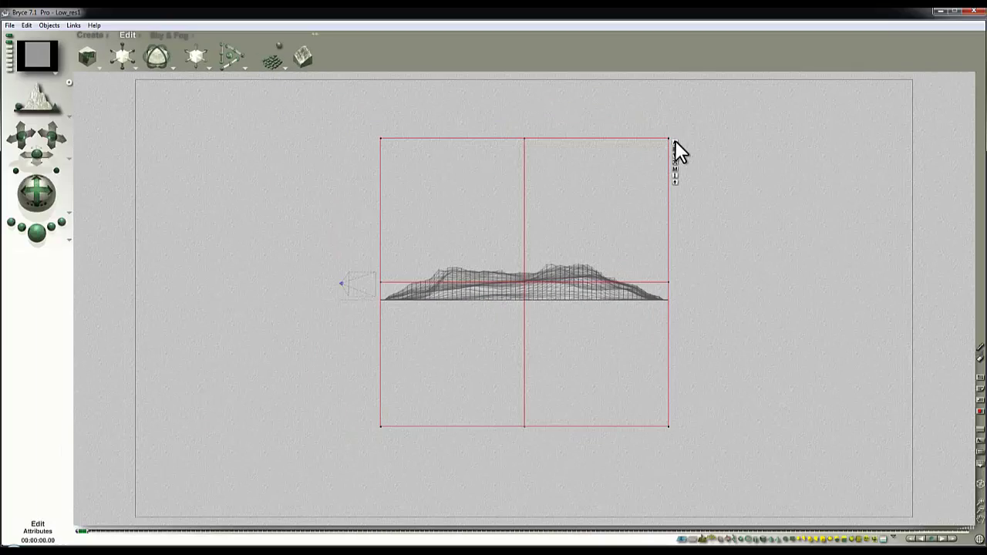
click(653, 75)
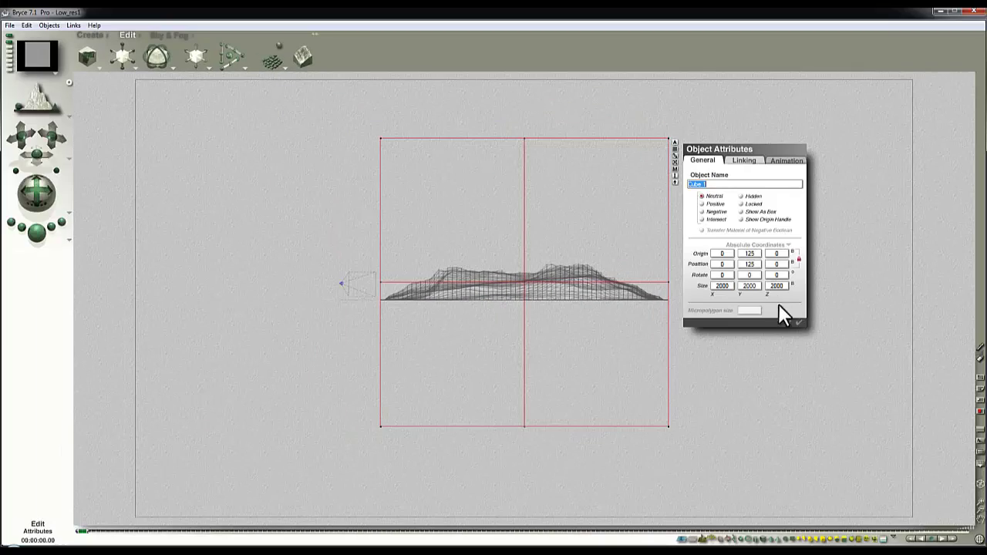
click(747, 263)
click(799, 322)
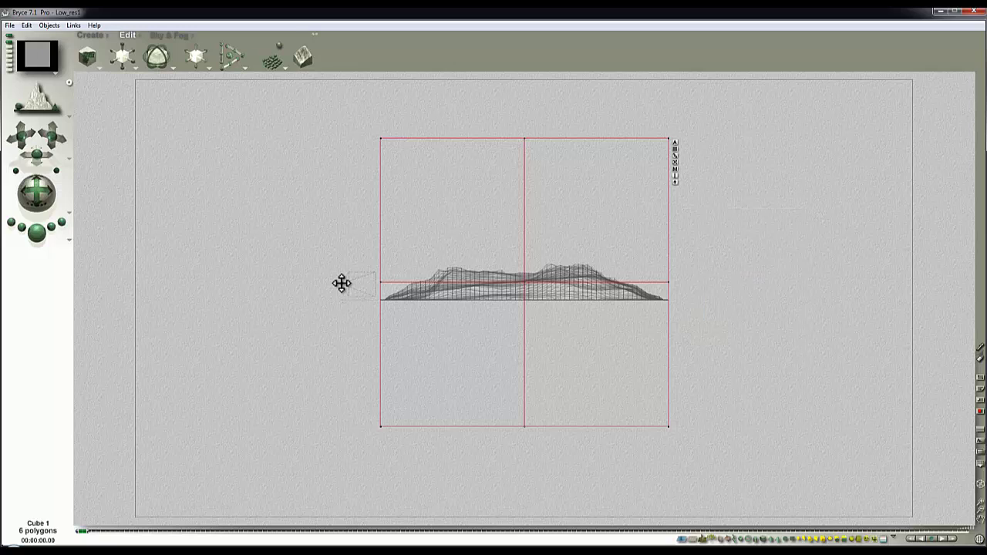
Select the camera and set its origin to X 0, Y 125, Z 0.
click(883, 540)
click(904, 532)
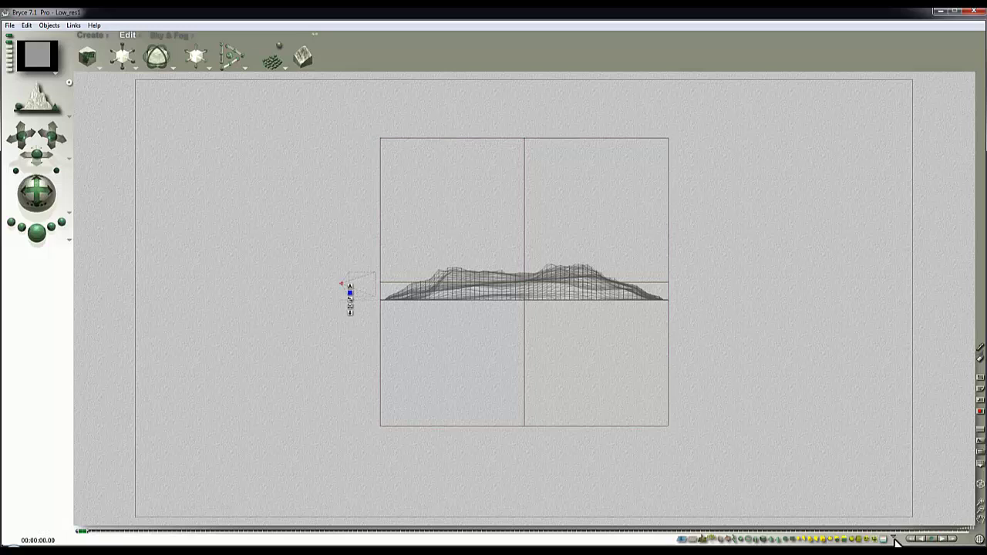
click(350, 286)
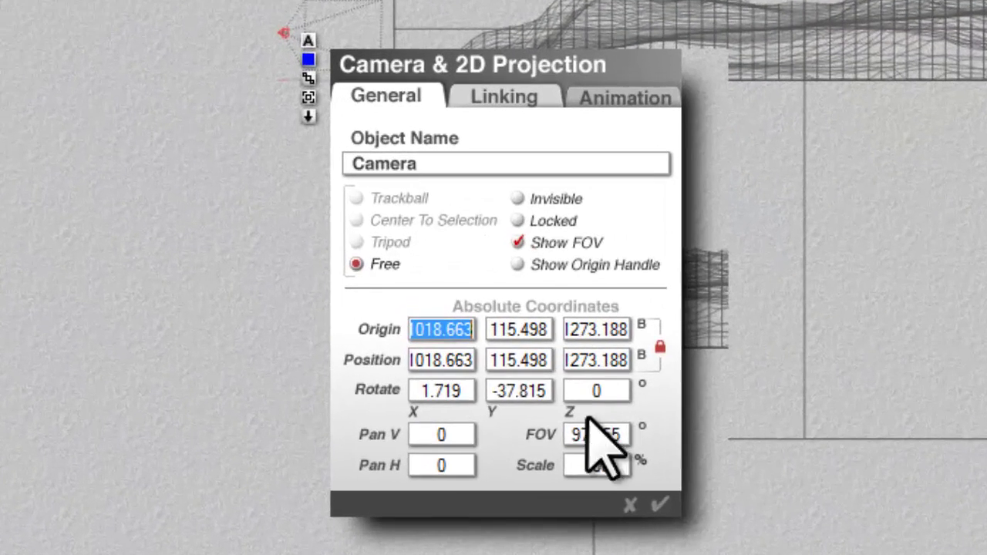
text(0)
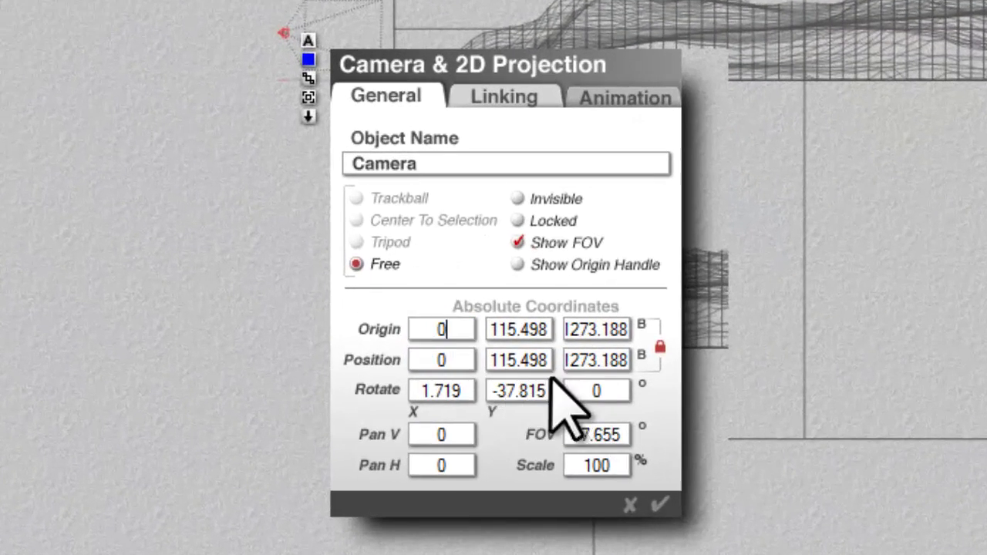
click(617, 328)
text(0)
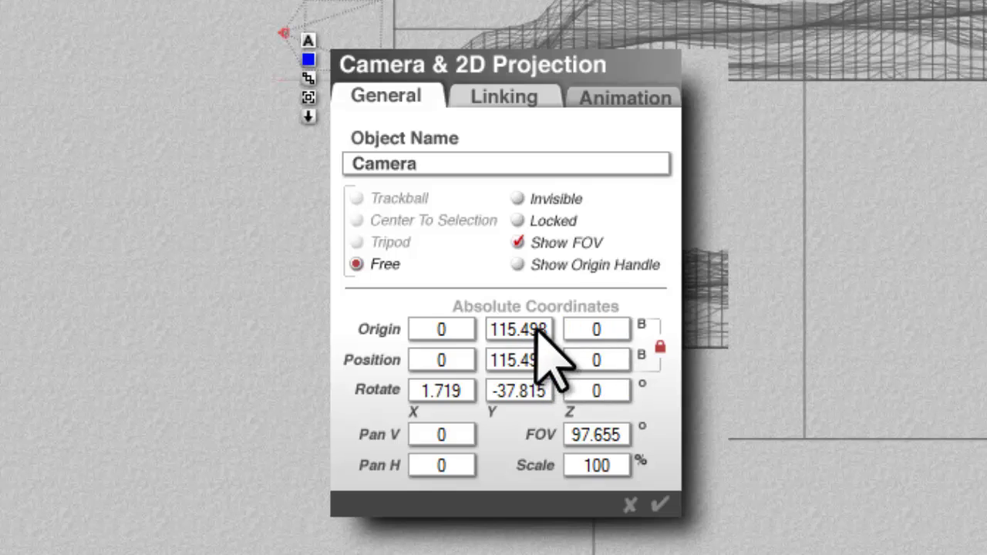
click(534, 330)
double_click(534, 329)
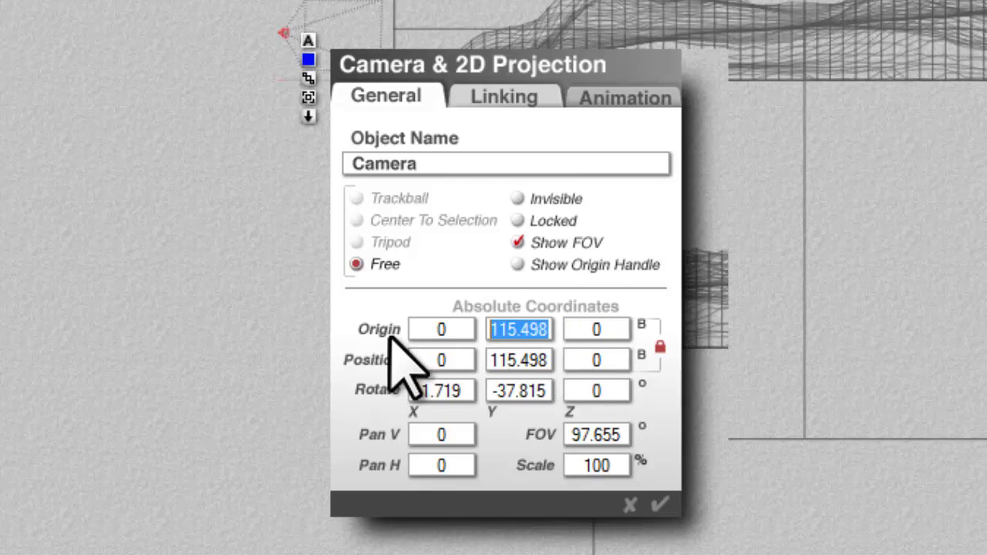
text(125)
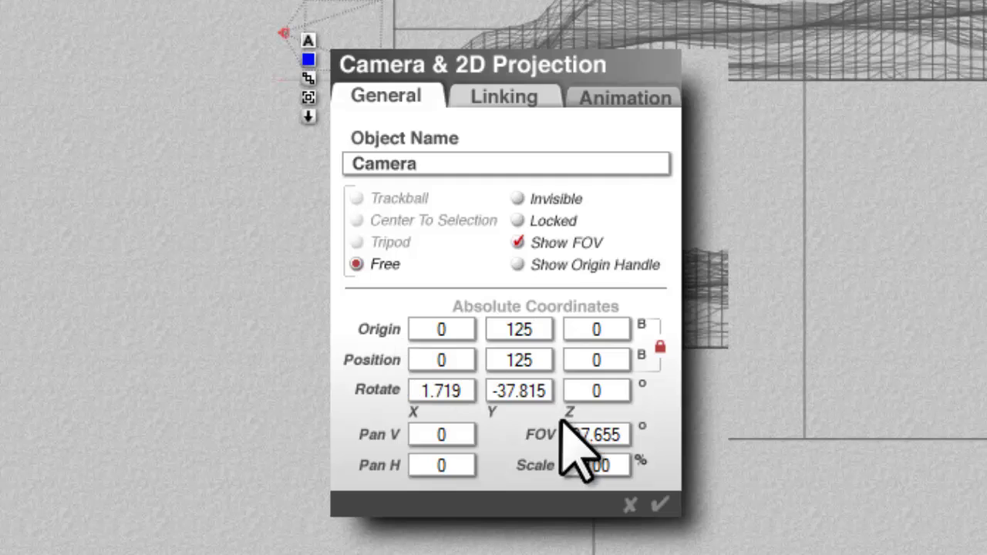
Set the camera's rotation to 90 degrees in X and 0 in Y so that it points straight down.
drag(548, 392, 382, 402)
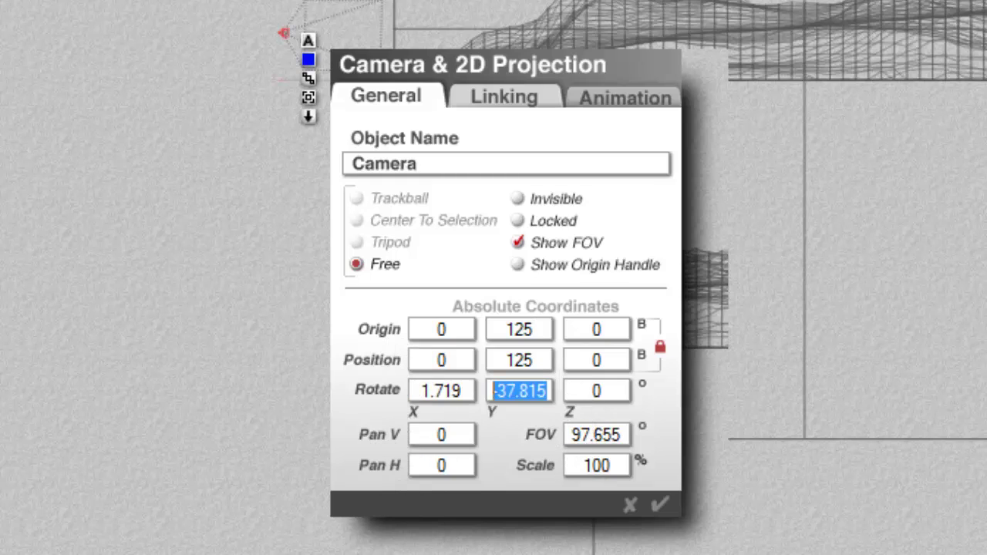
text(0)
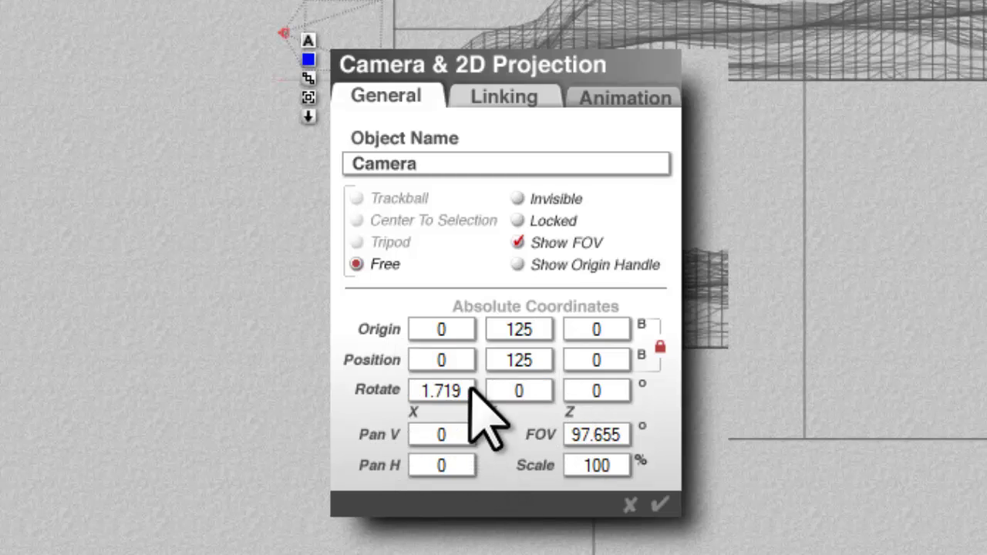
drag(468, 390, 368, 403)
text(90)
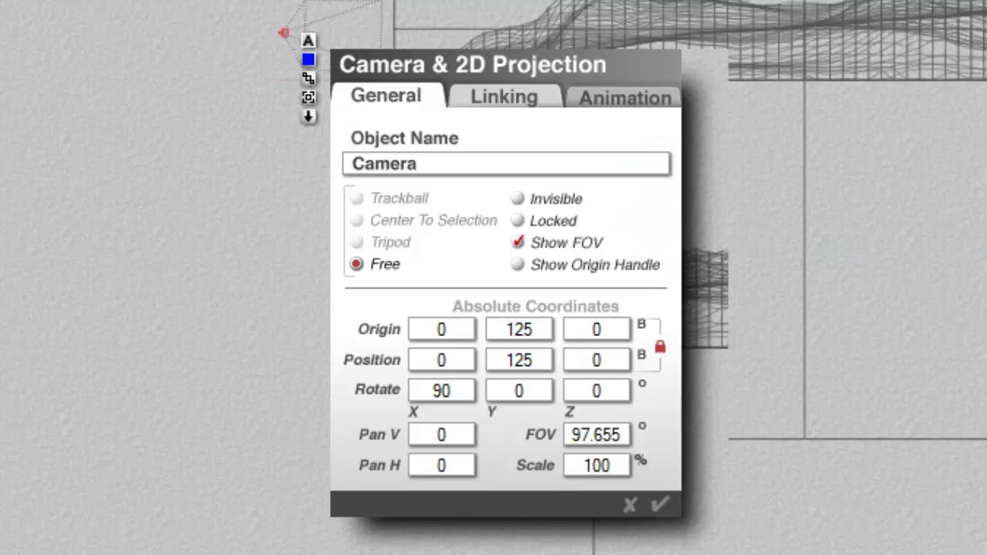
Set the camera's field of view to 90 degrees and its scale to 72.656%, and accept the attributes.
double_click(622, 433)
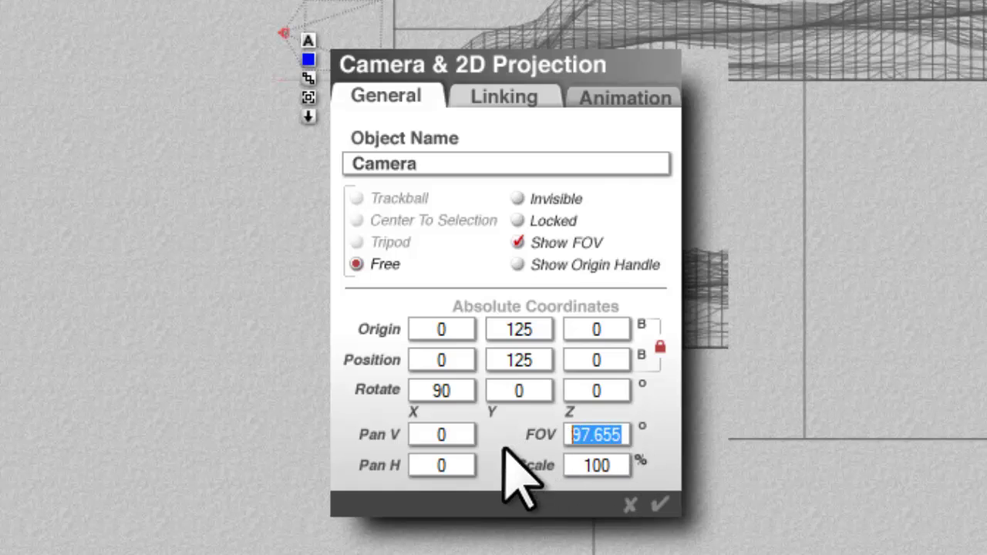
text(90)
key(Tab)
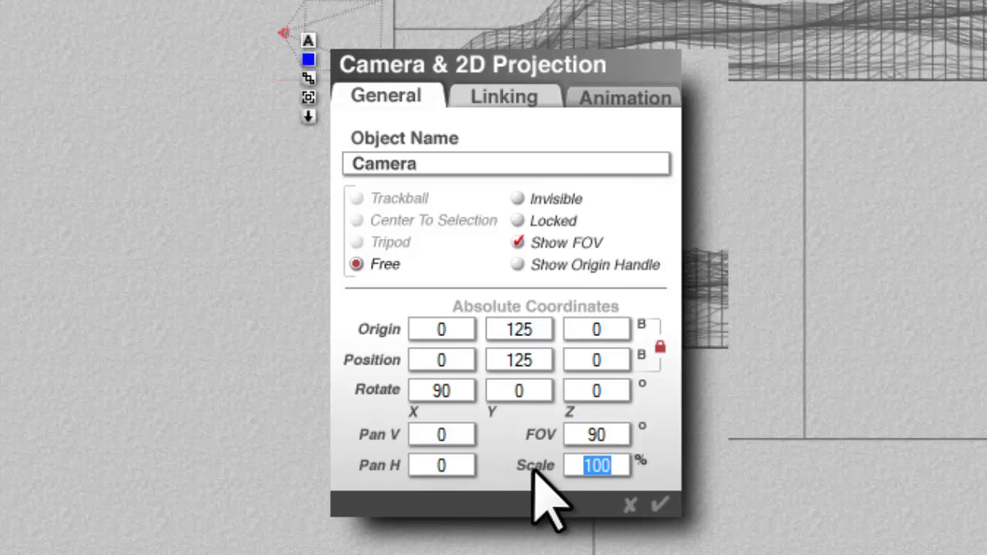
text(72)
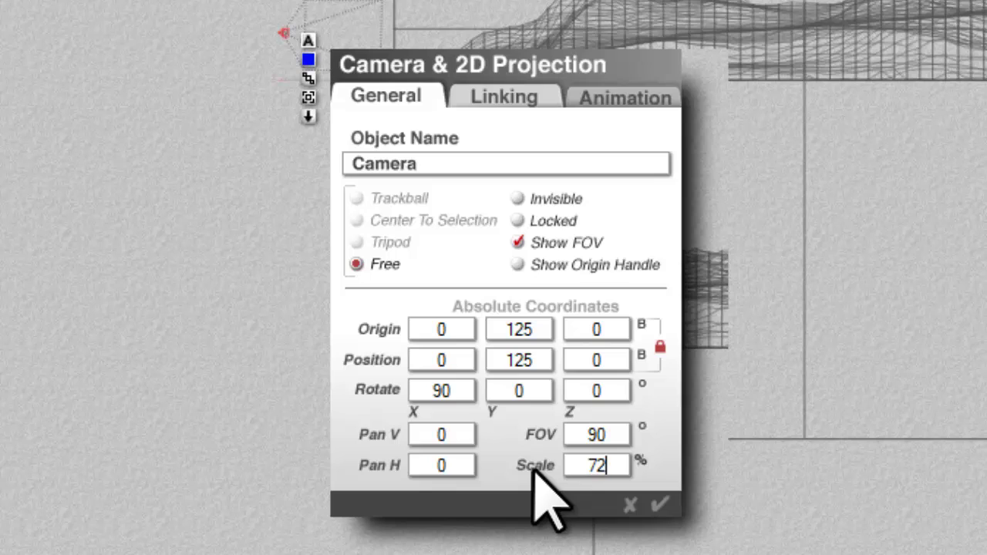
text(.656)
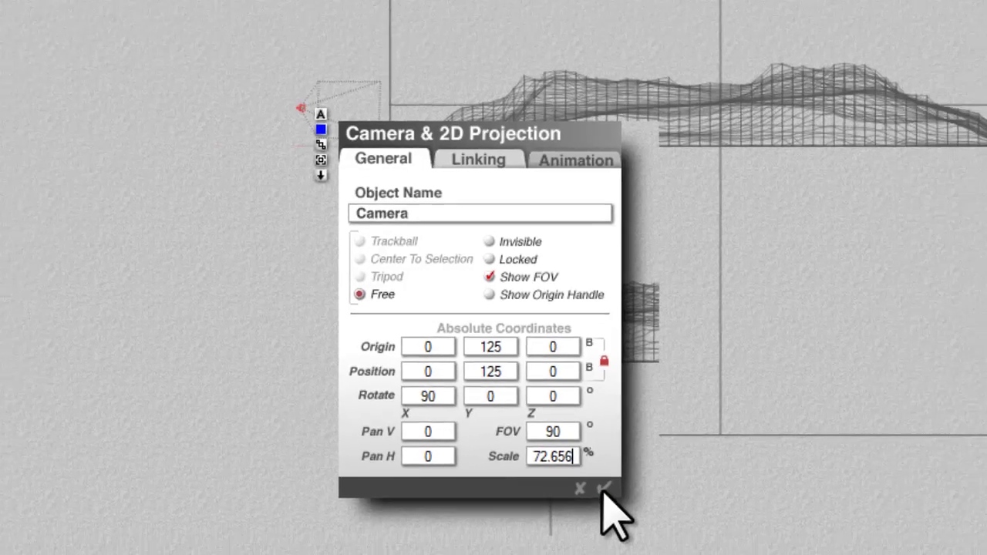
click(661, 504)
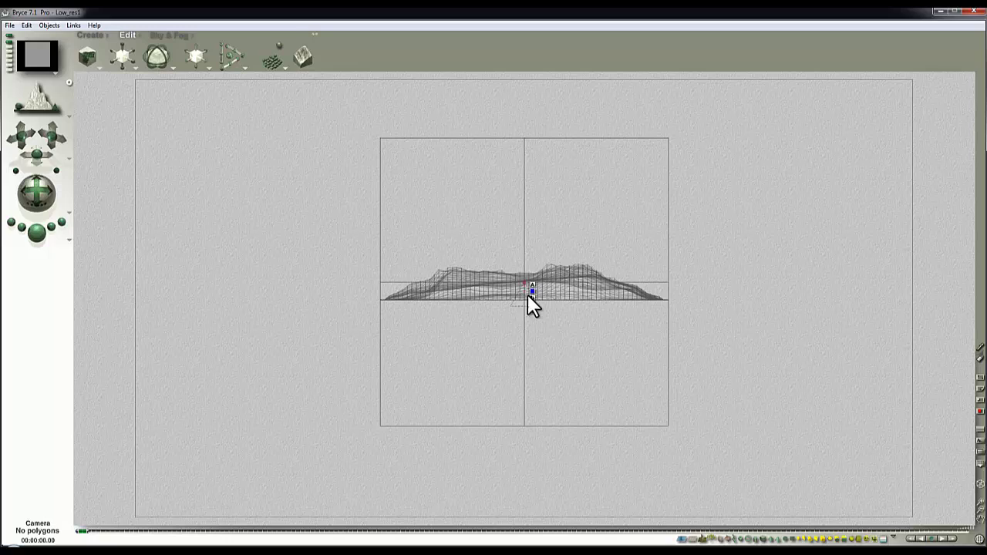
Add the cube to the camera selection, raise both in Y until the cube clears the terrain, and select only the cube.
right_click(618, 398)
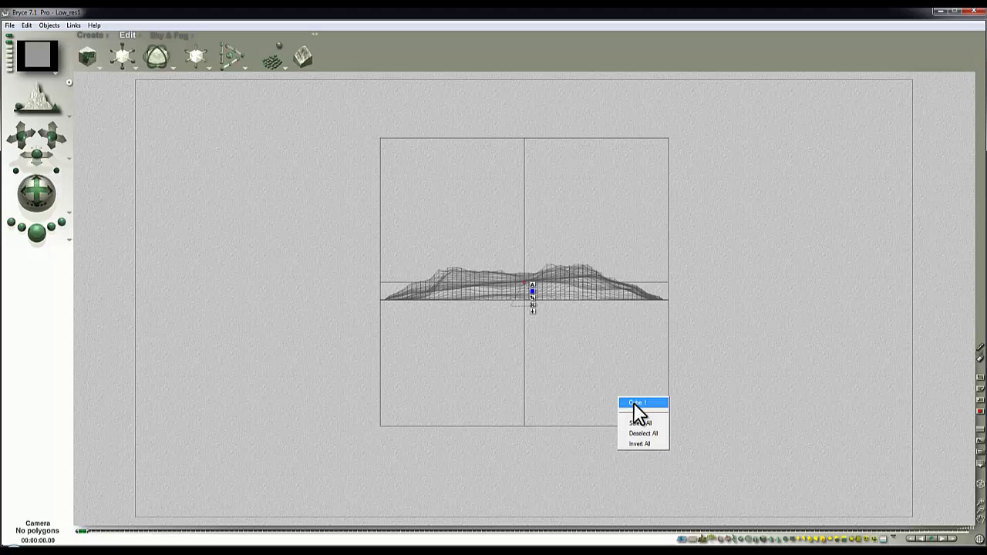
click(636, 402)
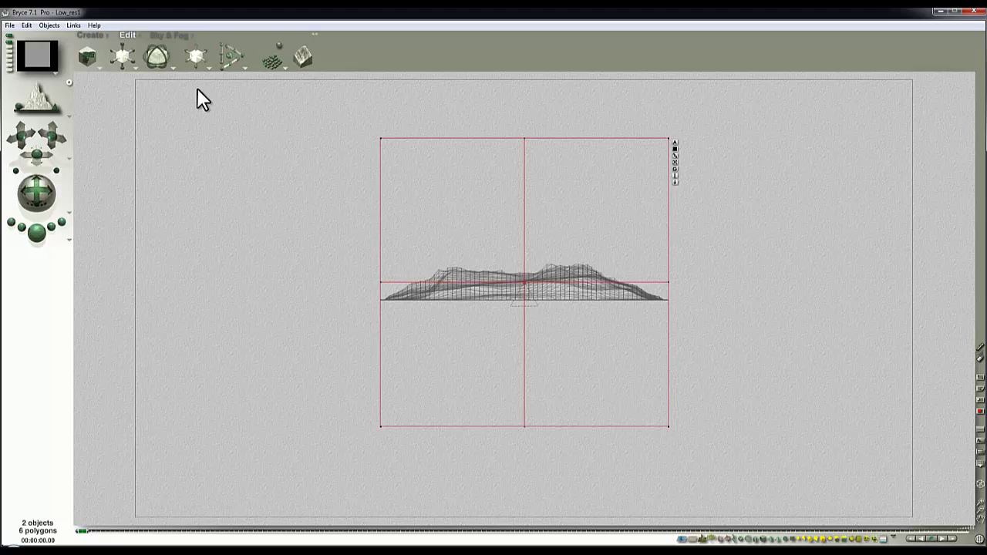
drag(197, 50, 206, 48)
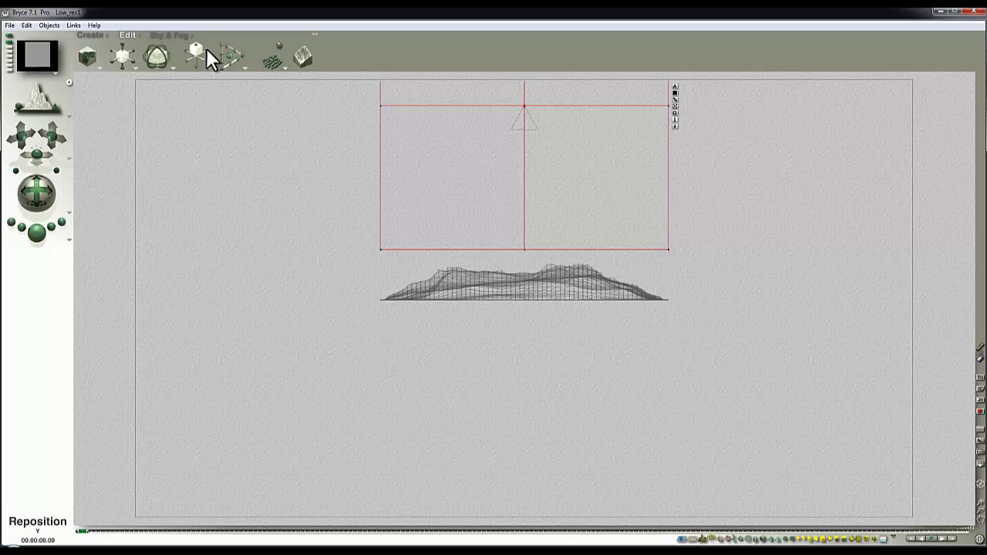
click(610, 215)
click(626, 224)
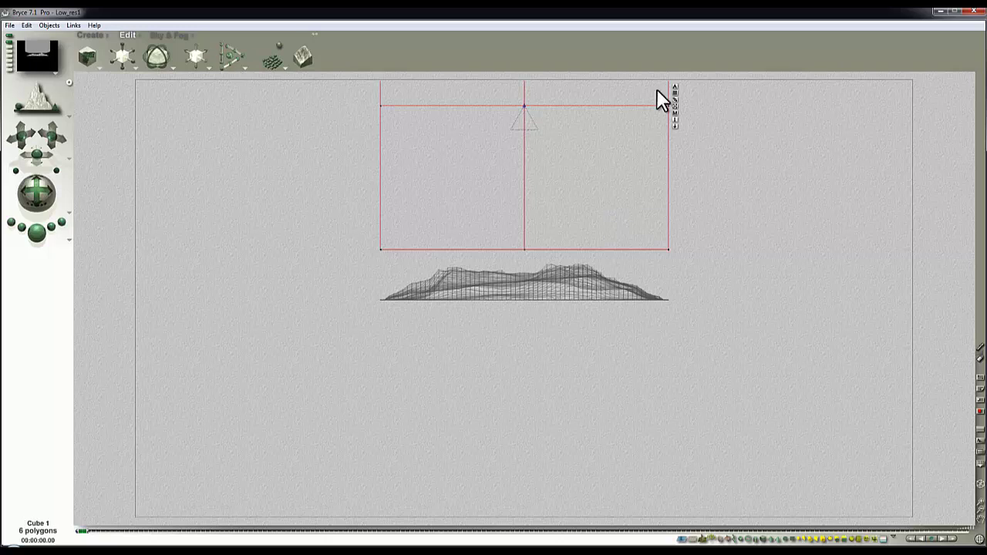
Reset the cube's material to default, set its transparency to 100, refraction to 0 and diffusion to 0, and apply it.
click(675, 113)
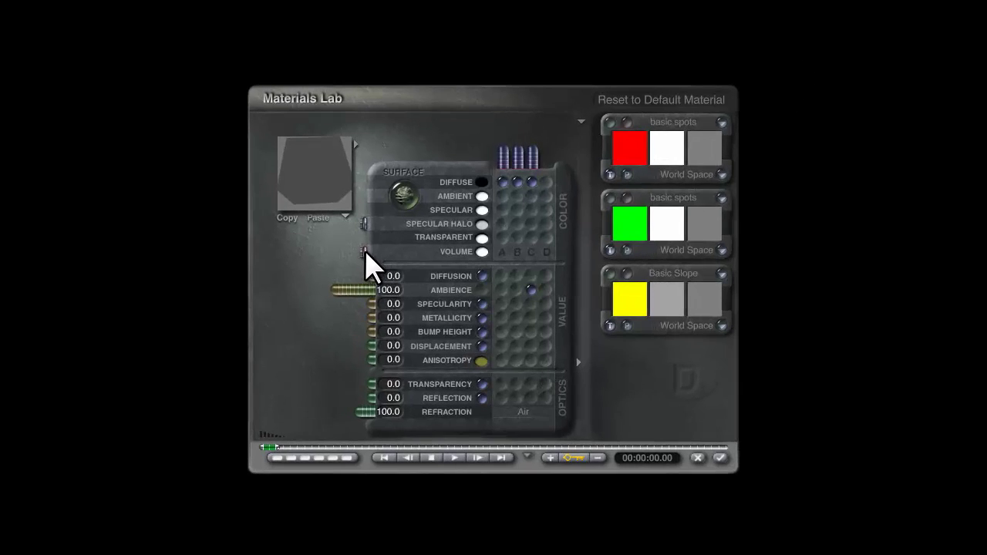
click(364, 249)
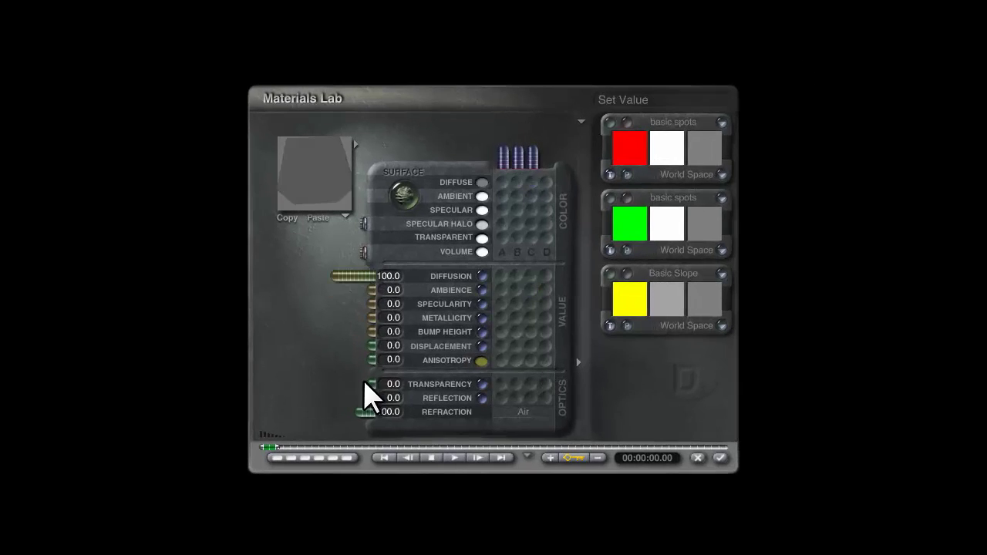
drag(364, 383, 248, 385)
drag(357, 412, 445, 420)
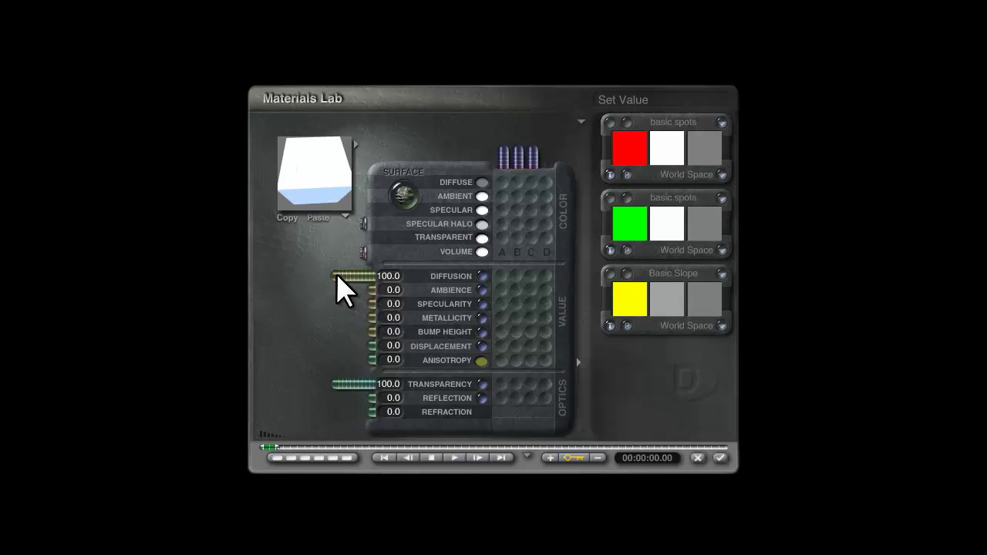
drag(337, 277, 469, 278)
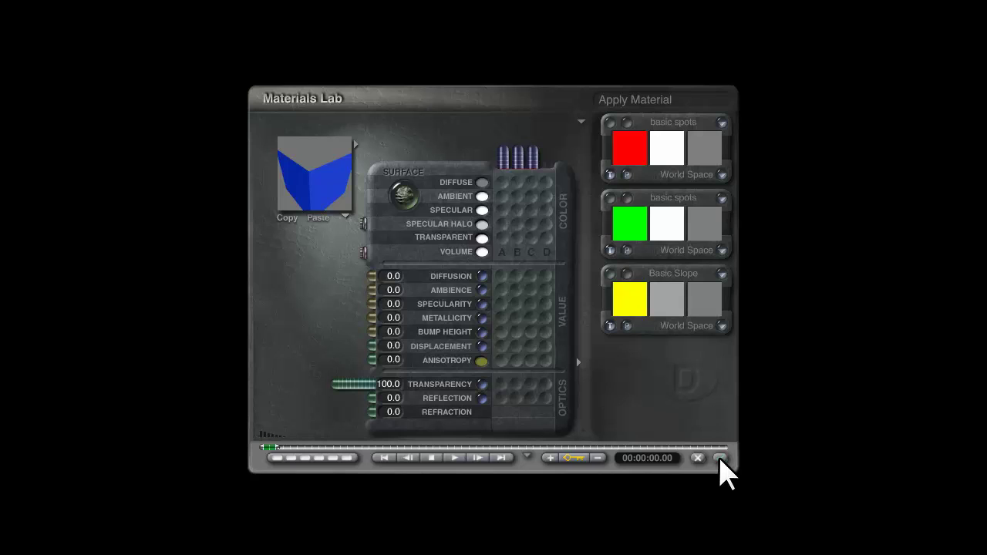
drag(344, 197, 339, 163)
drag(335, 202, 324, 176)
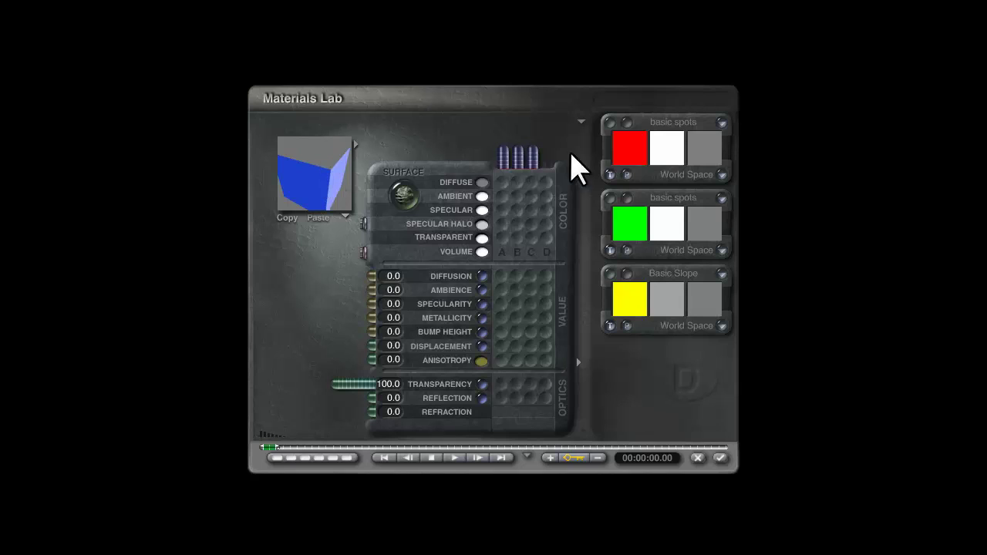
click(720, 459)
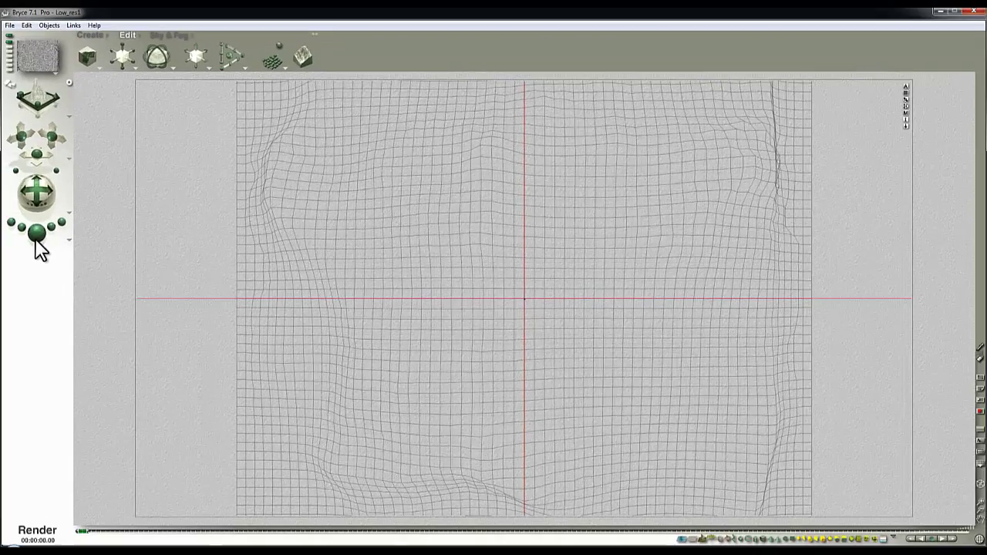
Test-render the camera view and set the document to a 1:1 aspect ratio at 2048 x 2048 resolution.
click(35, 232)
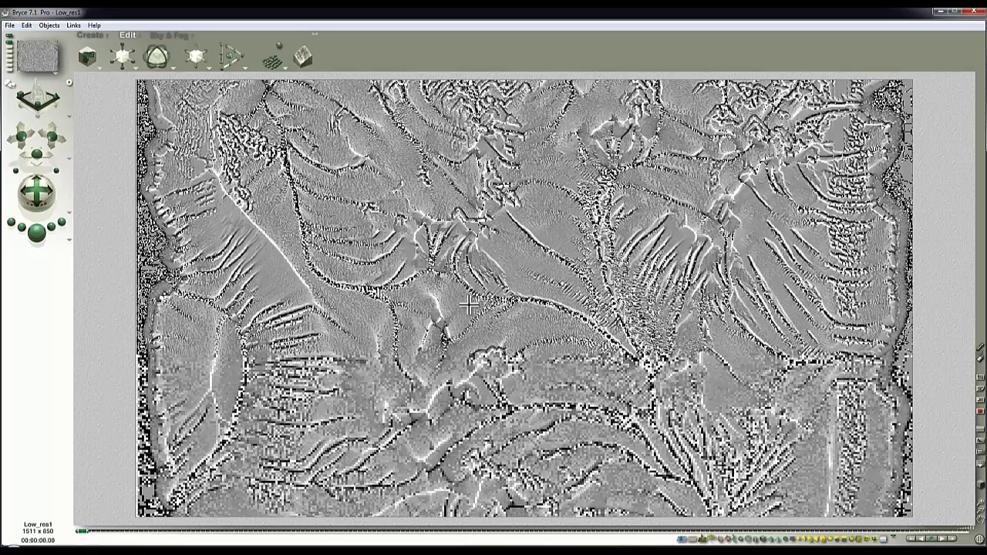
click(10, 25)
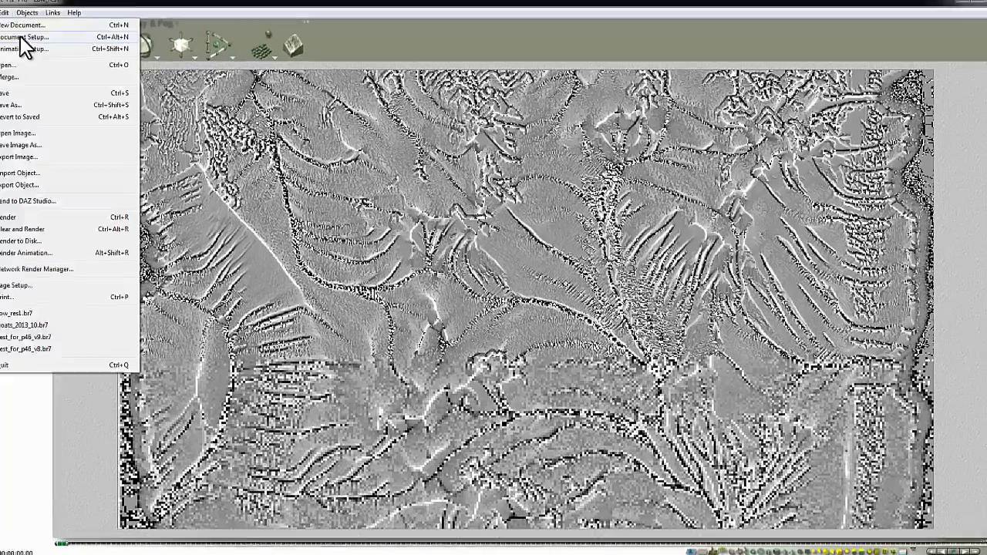
click(42, 49)
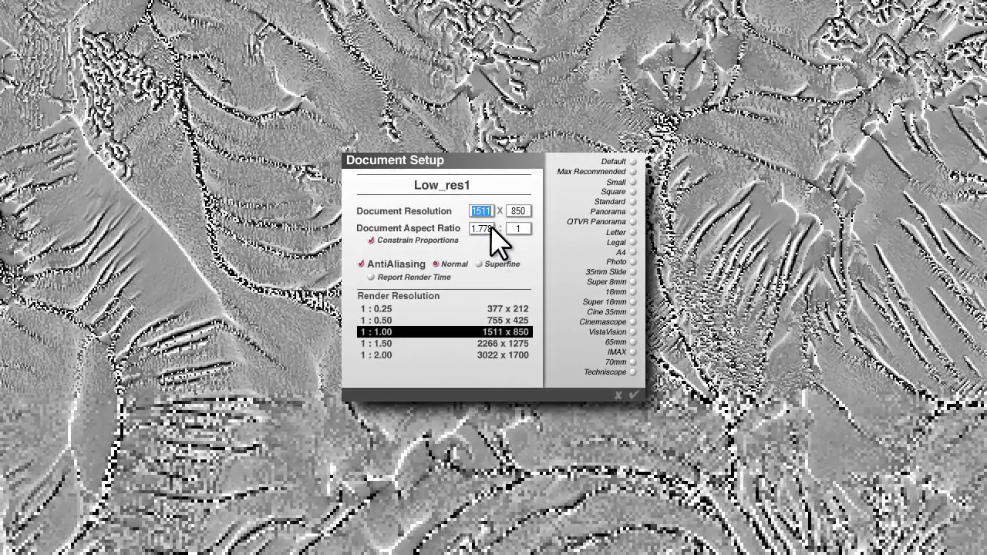
drag(491, 231, 420, 232)
text(1)
drag(491, 213, 357, 293)
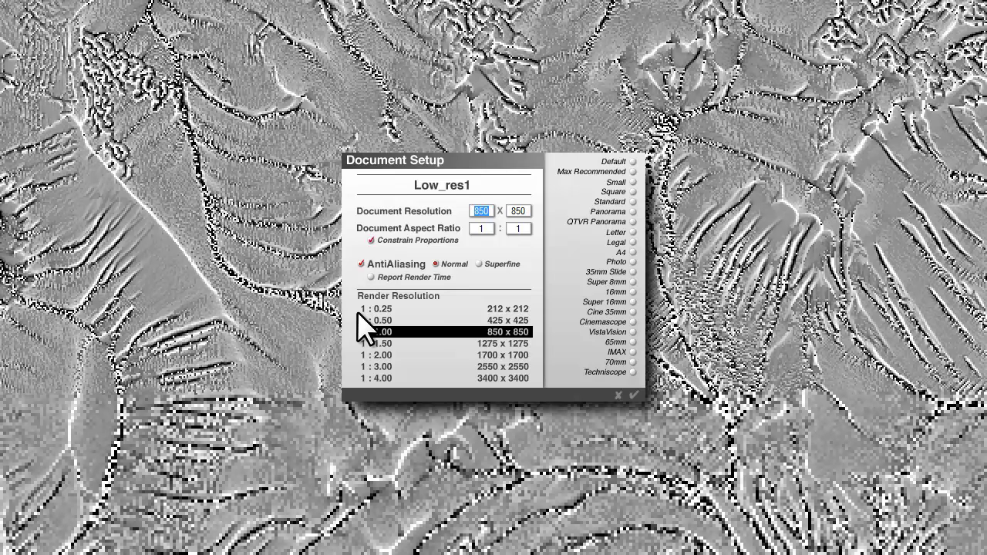
text(2048)
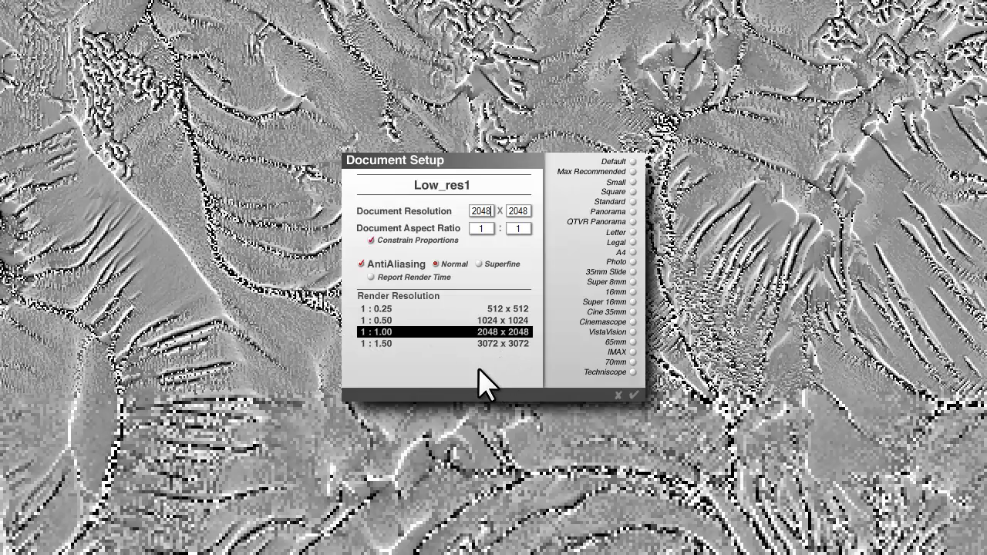
click(634, 395)
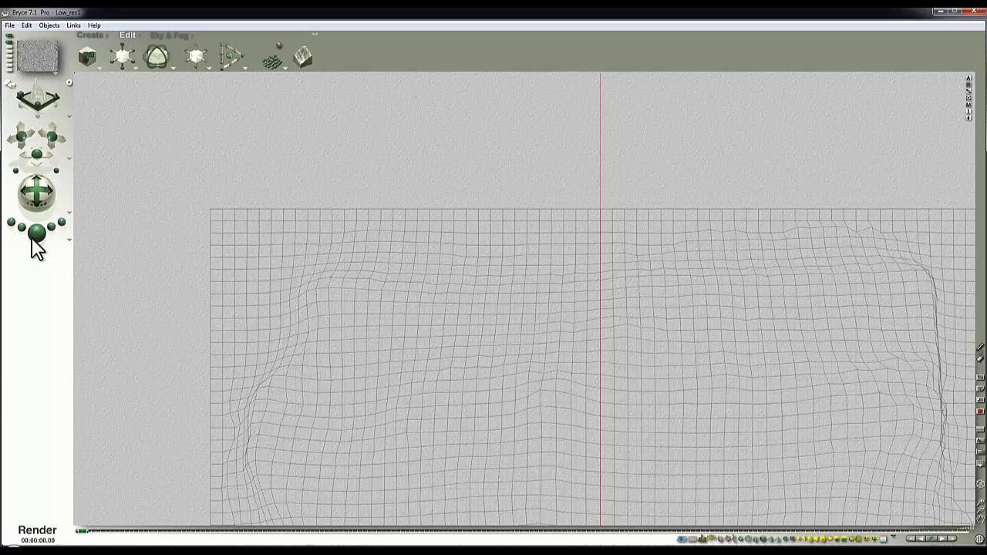
Render the full square 2048 x 2048 view of the terrain from the overhead camera.
click(32, 239)
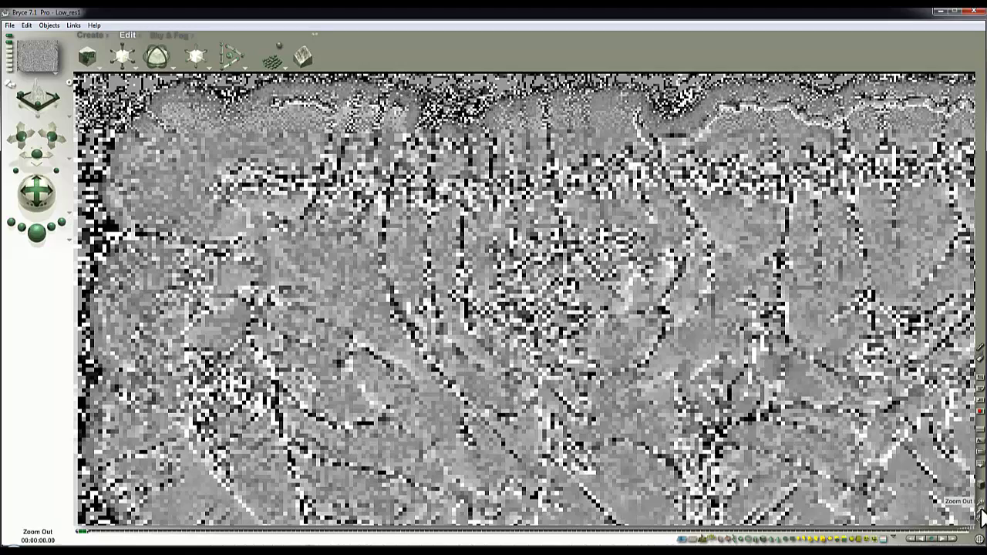
click(982, 515)
click(983, 516)
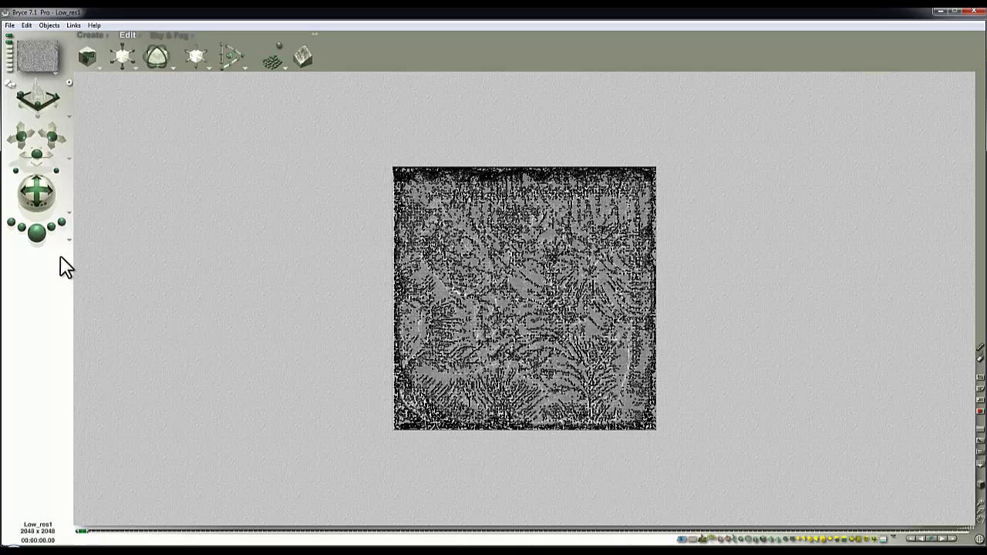
key(ctrl+r)
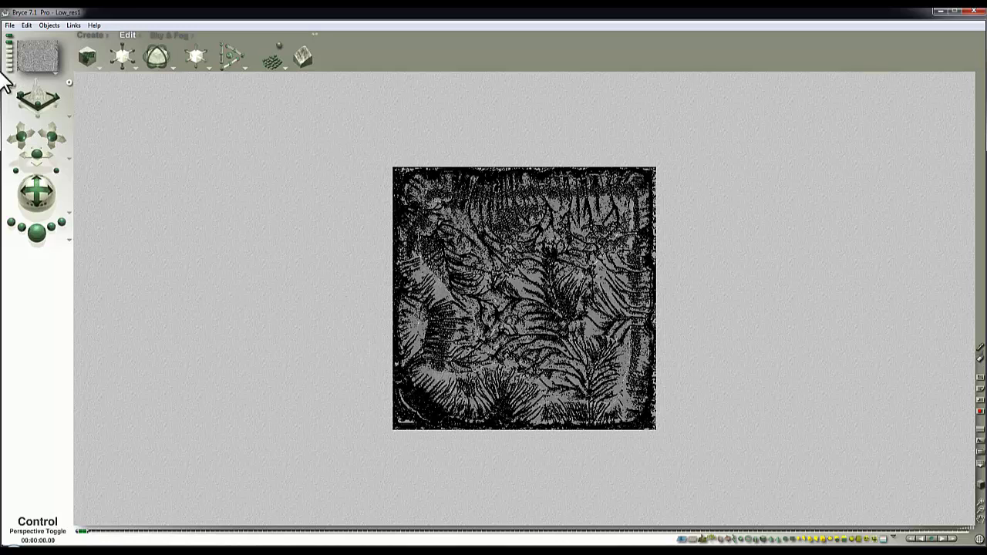
Save the rendered scene as a Bryce 7 file named curvature_capture1.
click(9, 25)
mouse_move(10, 25)
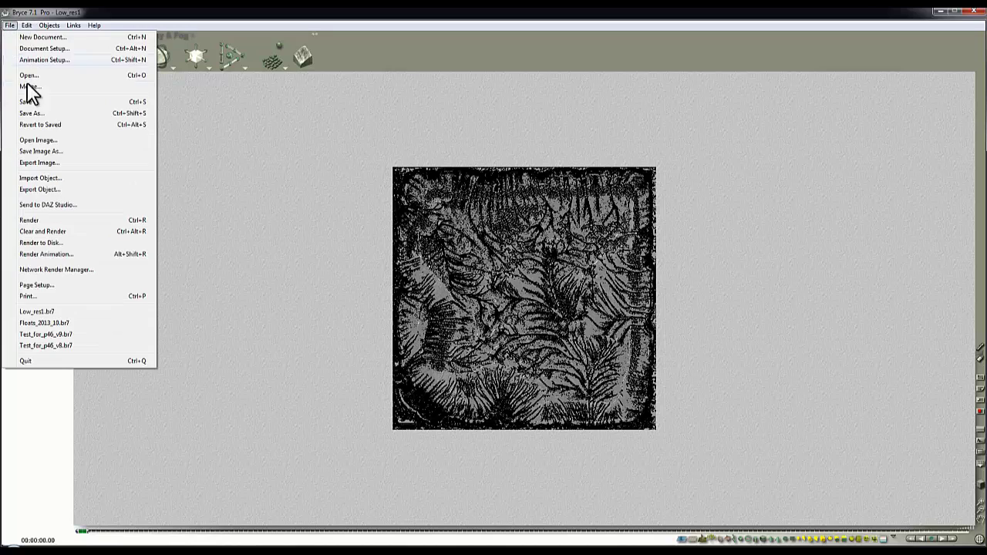
click(42, 113)
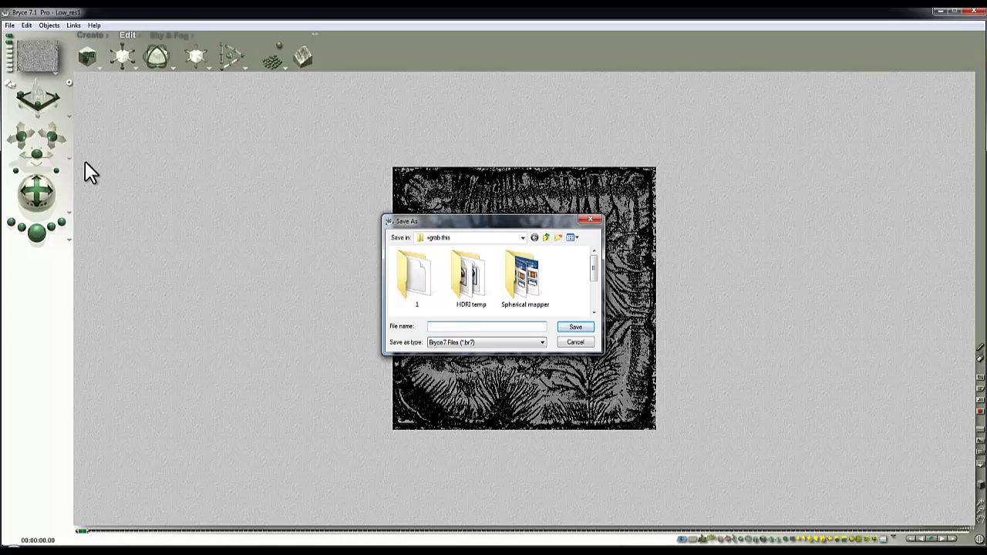
text(1)
key(Return)
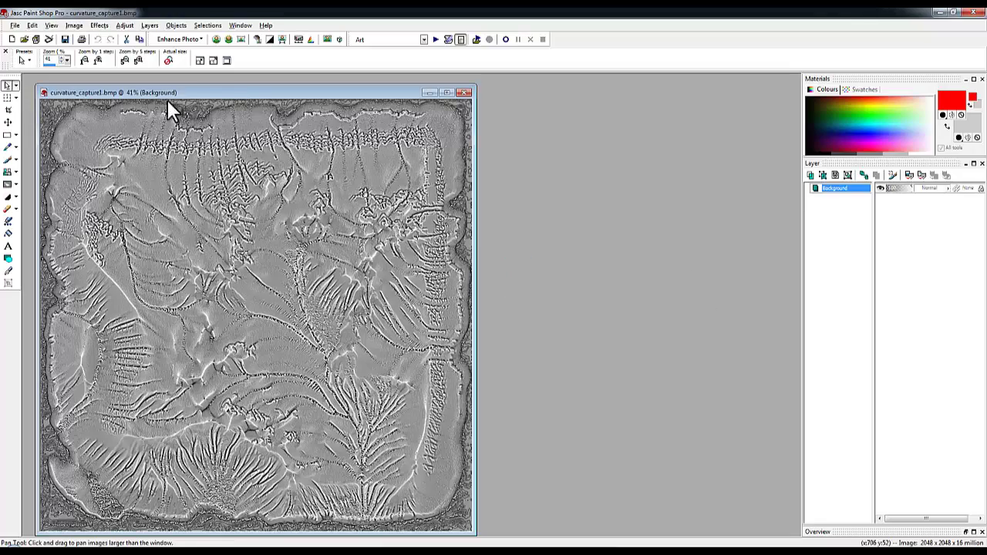
In Paint Shop Pro, examine curvature_capture1.bmp closely around the upper-left corner and outer border of the terrain.
drag(227, 93, 444, 100)
scroll(238, 154, up, 3)
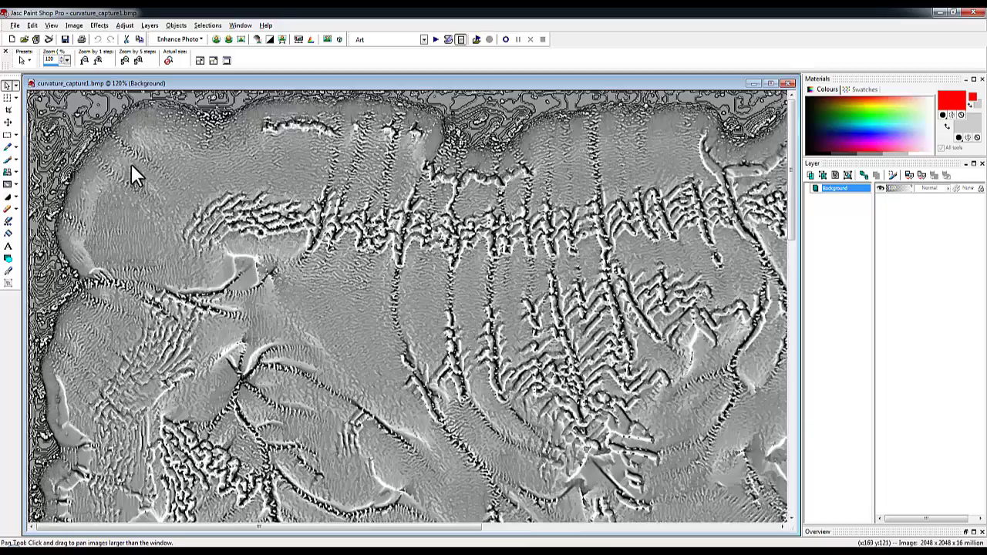
scroll(131, 171, up, 5)
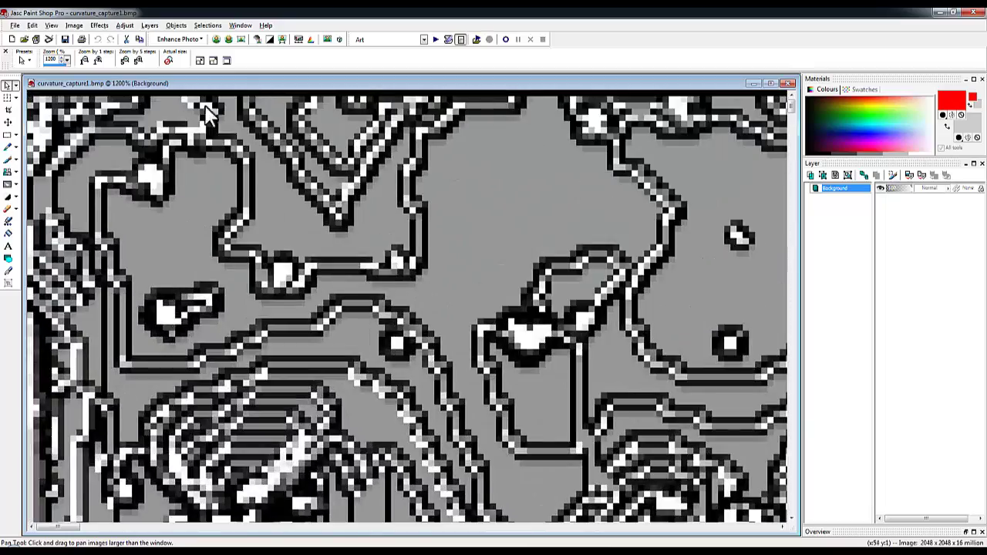
scroll(48, 100, down, 5)
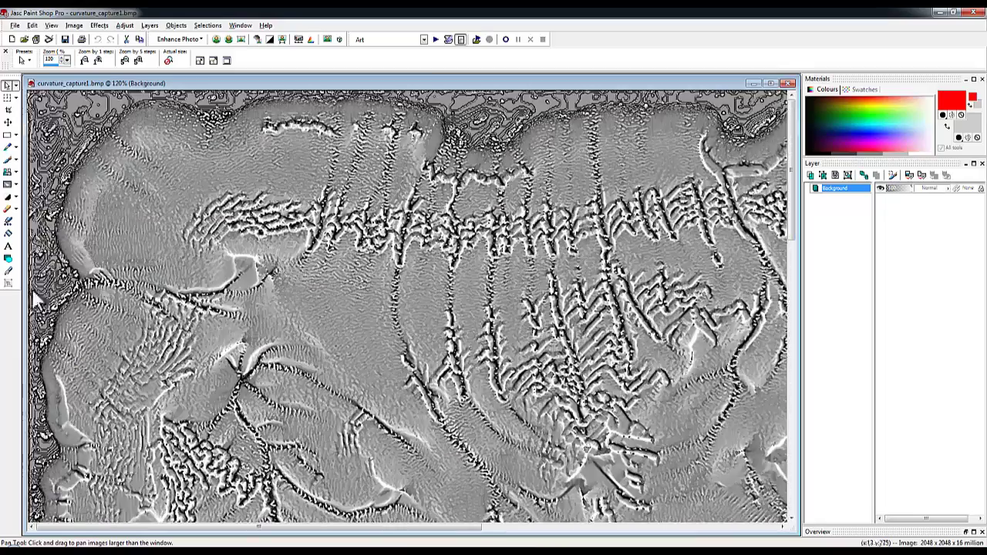
scroll(34, 250, up, 4)
scroll(39, 254, down, 4)
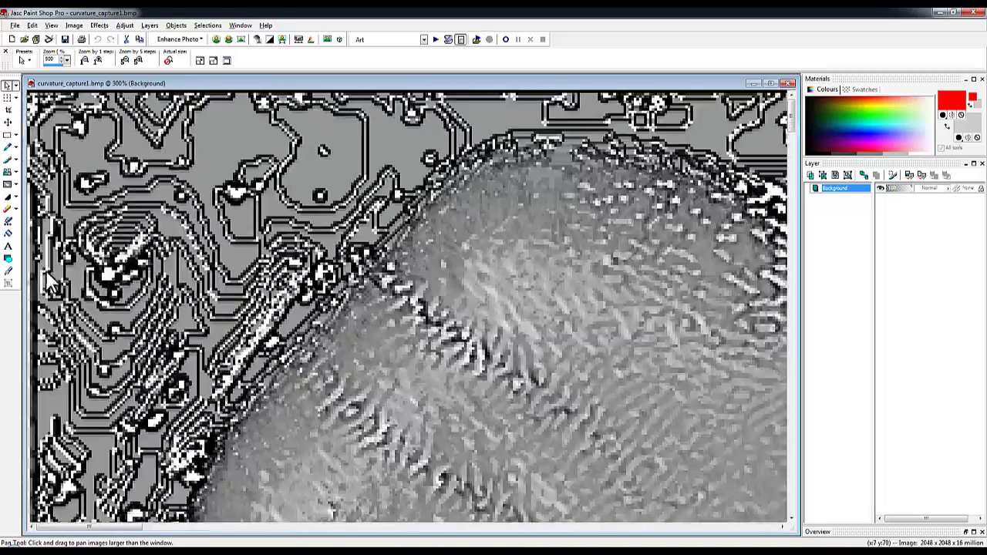
scroll(238, 200, down, 5)
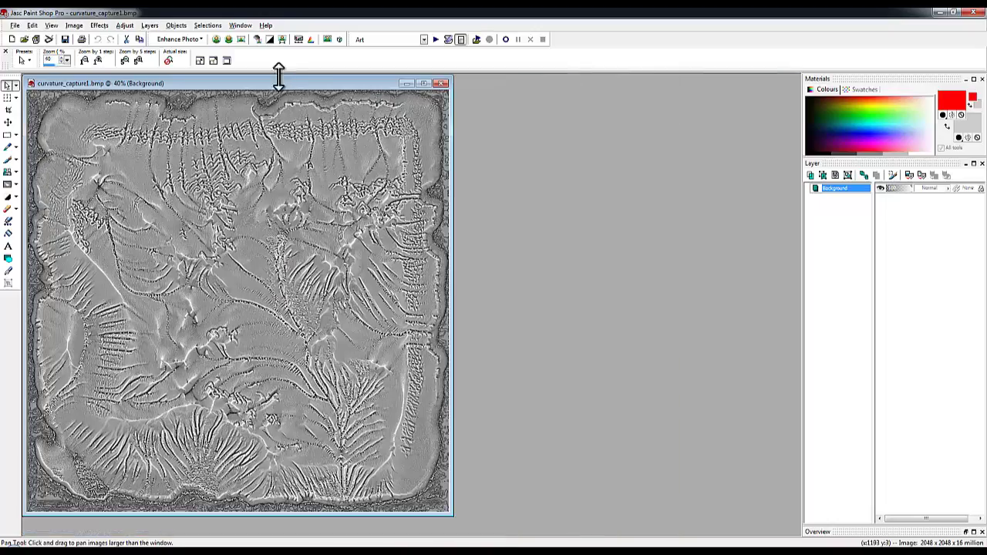
Examine the curvature image's upper-right corner and the ridge detail along its upper edge at high magnification.
drag(290, 83, 470, 87)
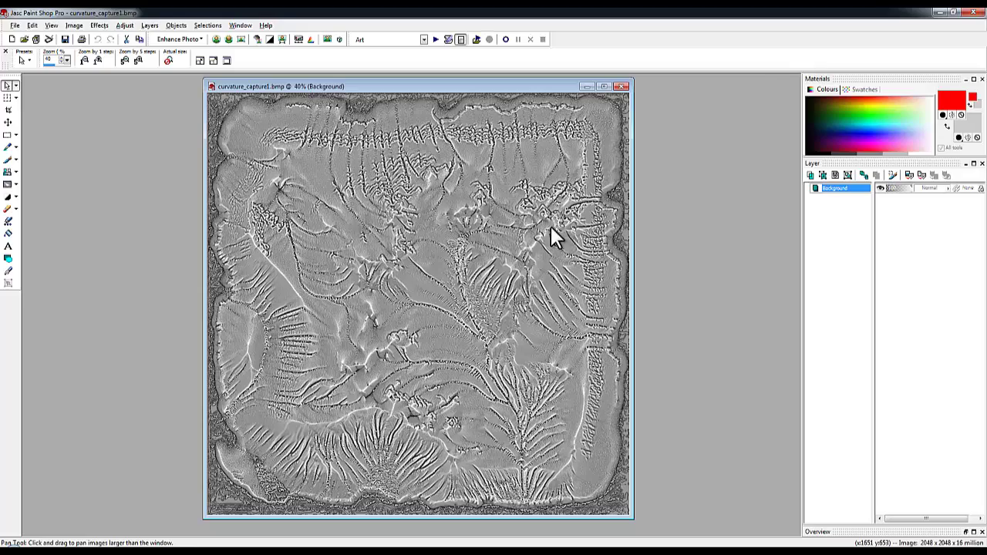
scroll(550, 226, up, 5)
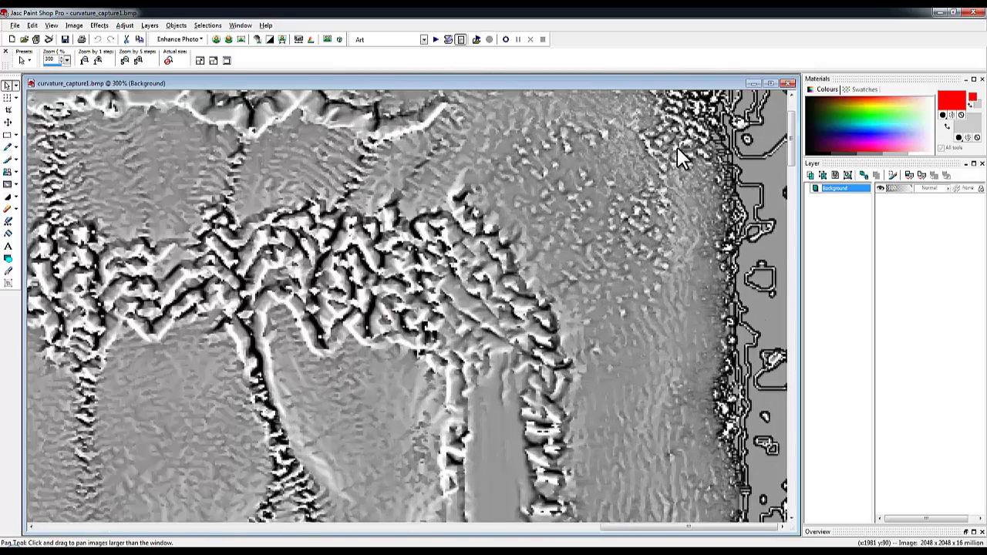
scroll(677, 151, up, 2)
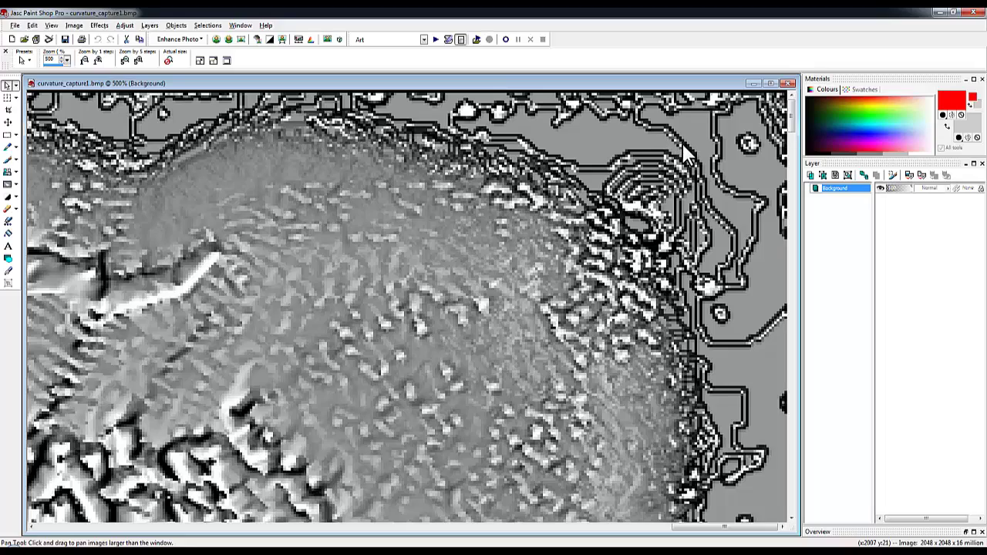
scroll(545, 255, down, 4)
scroll(335, 320, up, 4)
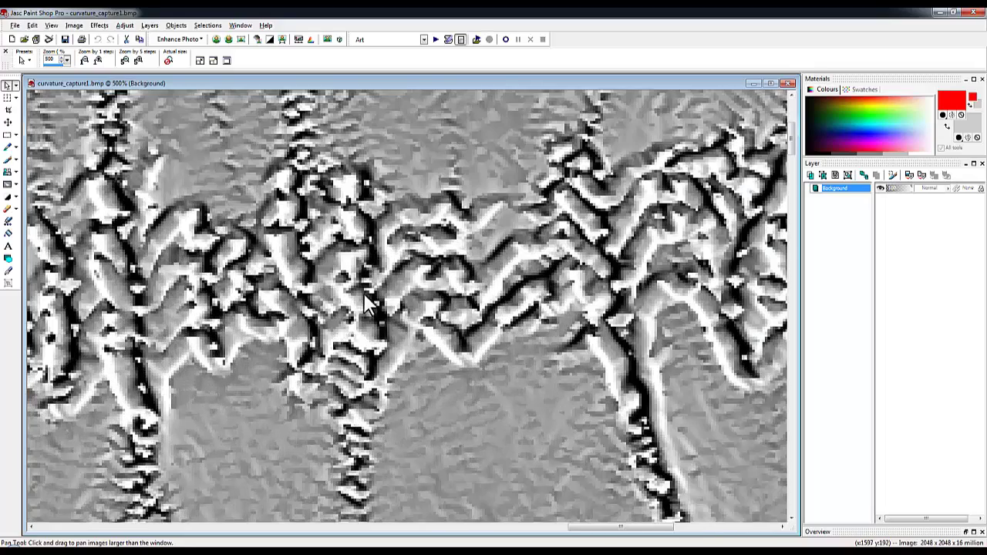
scroll(270, 230, down, 4)
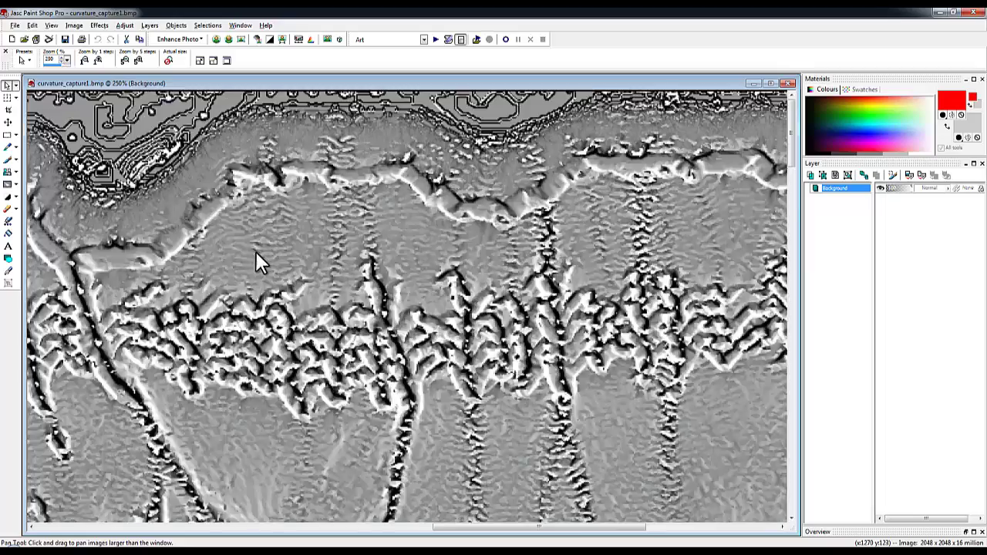
scroll(258, 258, up, 3)
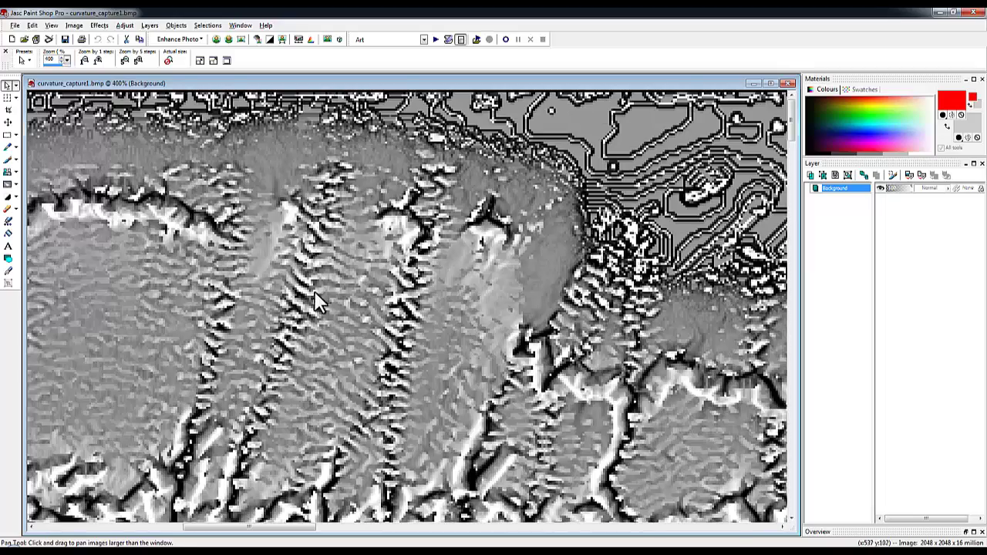
scroll(395, 301, down, 4)
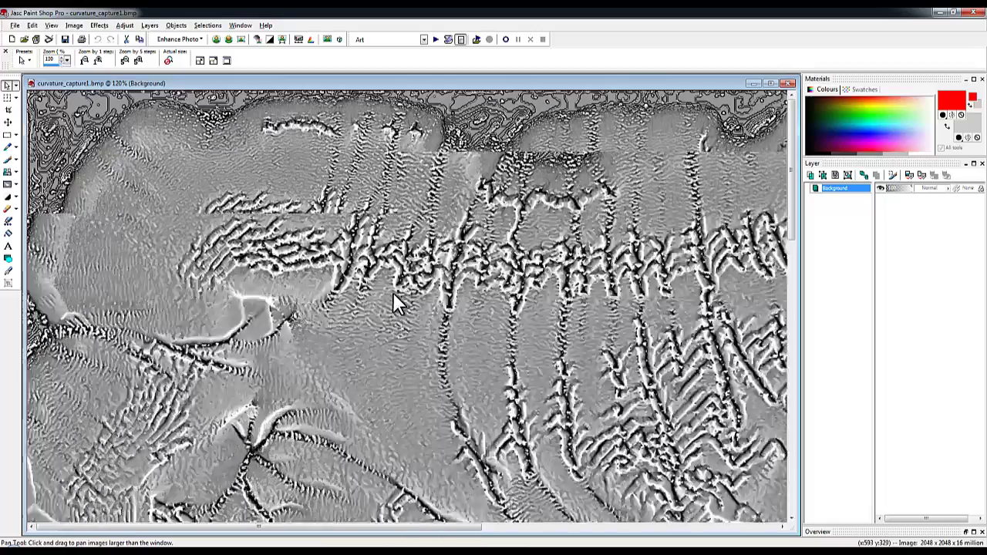
Inspect the fine surface texture in the upper-left part of the curvature image and view the whole map.
scroll(371, 260, up, 5)
scroll(304, 262, up, 2)
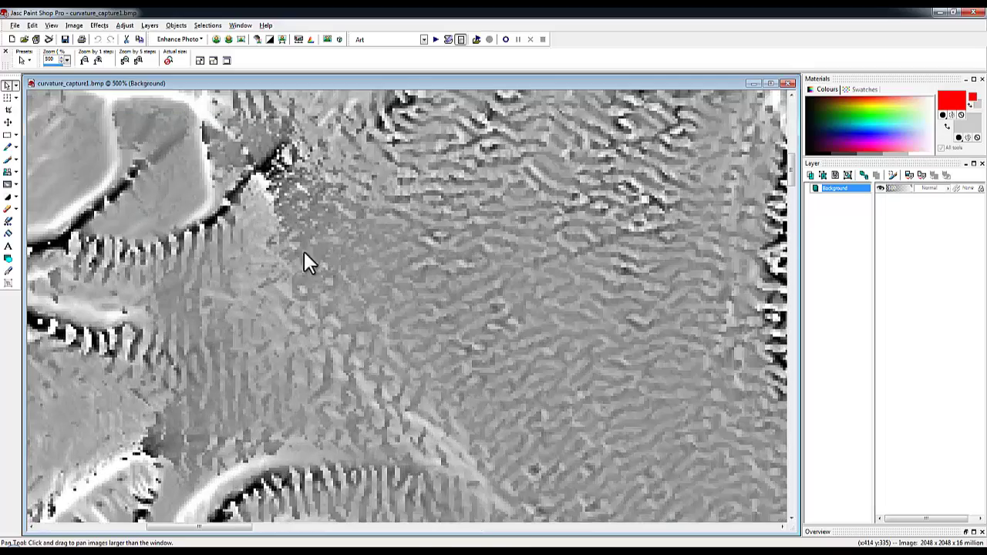
scroll(334, 259, down, 3)
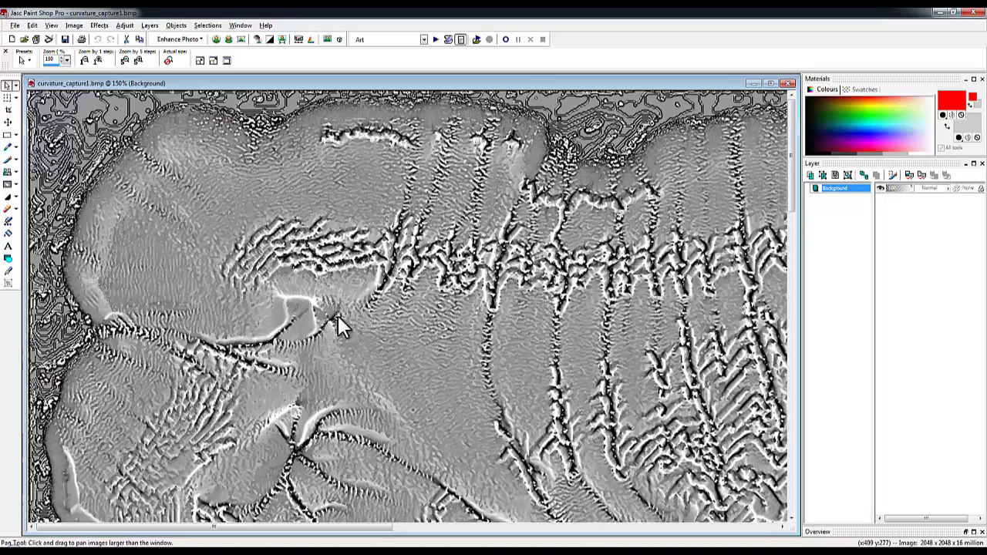
scroll(223, 327, up, 5)
scroll(346, 316, down, 8)
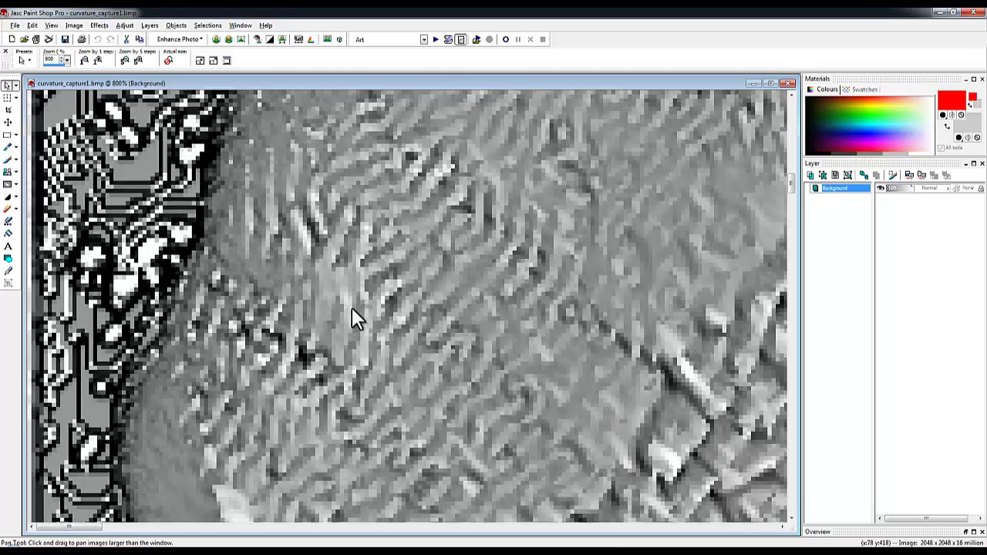
scroll(375, 320, down, 4)
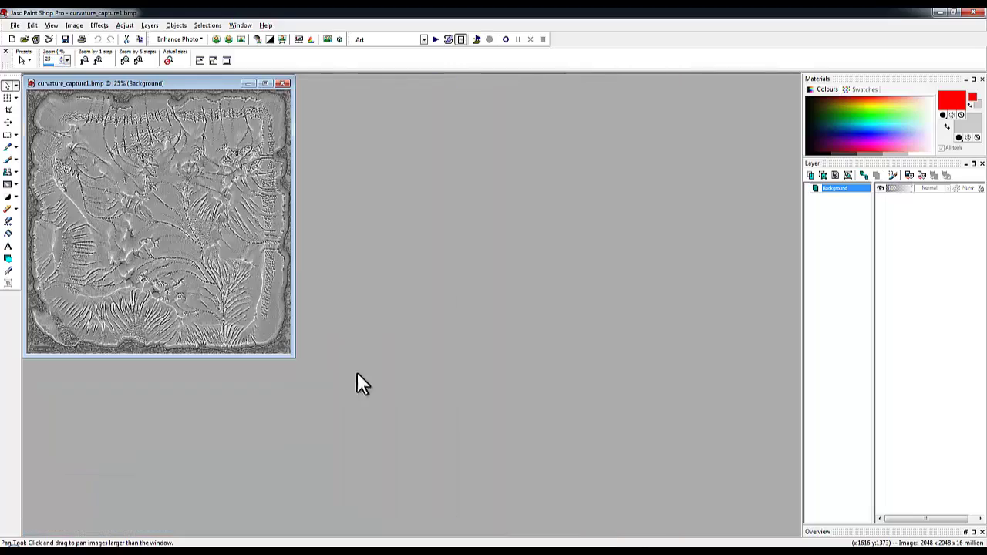
scroll(523, 255, up, 2)
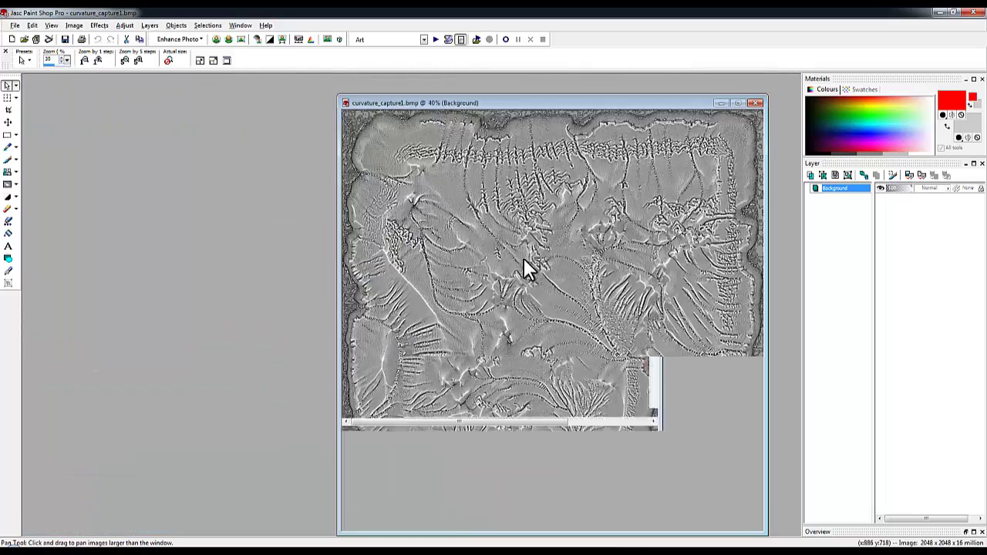
drag(515, 101, 442, 78)
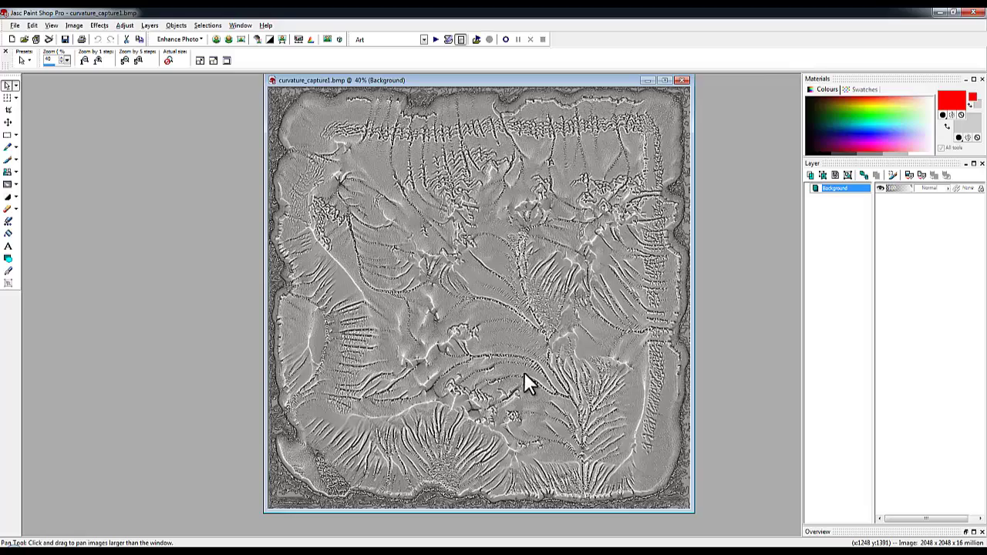
scroll(524, 383, up, 3)
scroll(432, 324, down, 3)
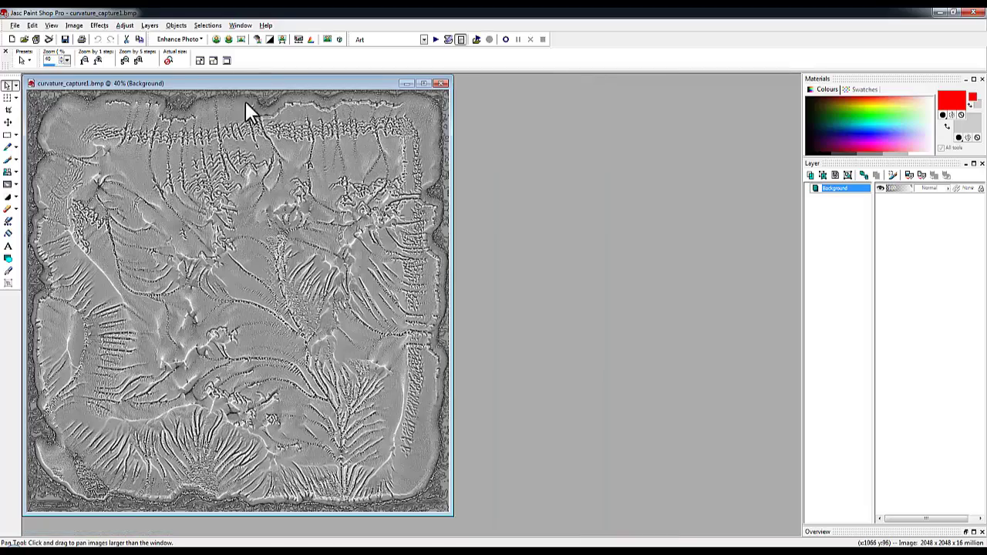
drag(342, 85, 519, 92)
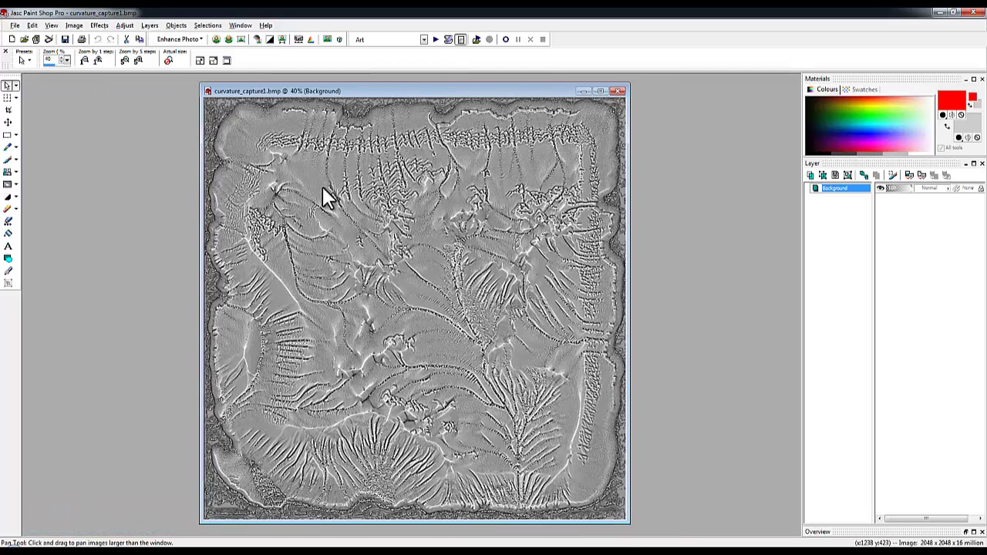
Apply a Fade Correction with an amount of 100 to the curvature image.
click(124, 25)
mouse_move(162, 40)
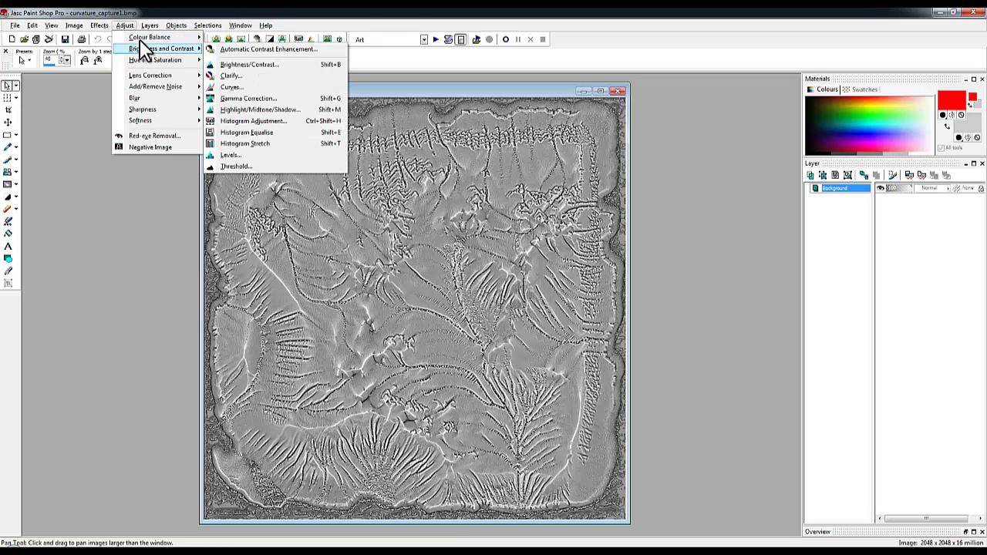
click(245, 88)
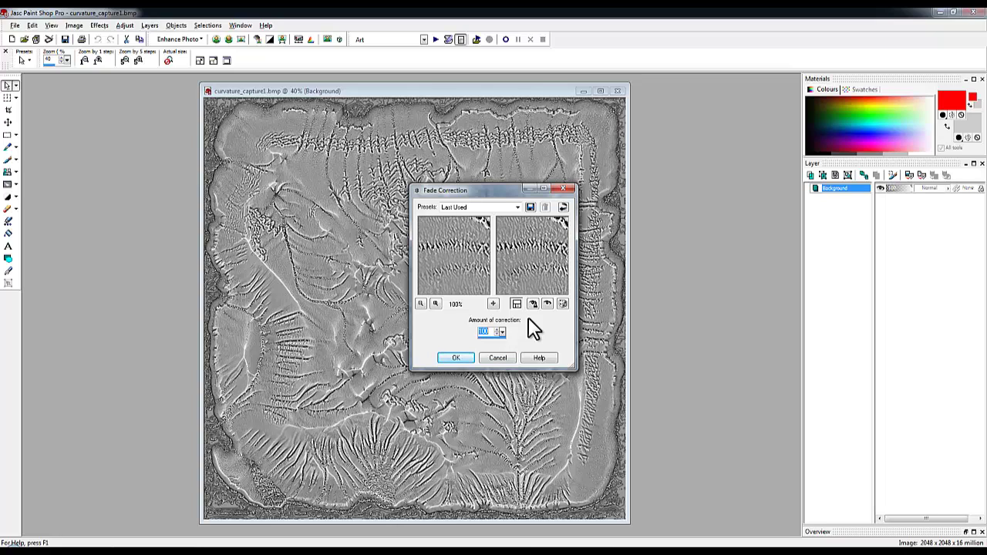
drag(531, 280, 525, 257)
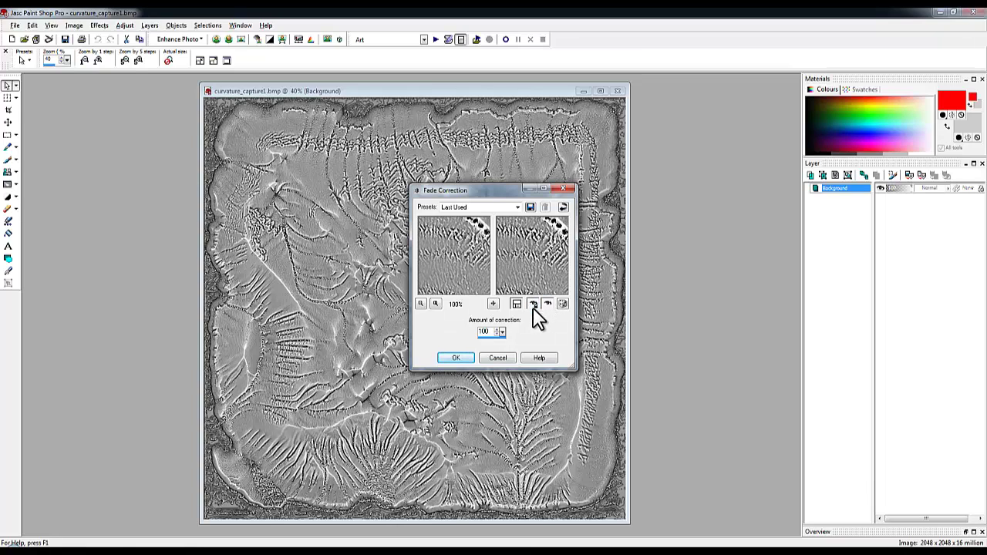
click(464, 359)
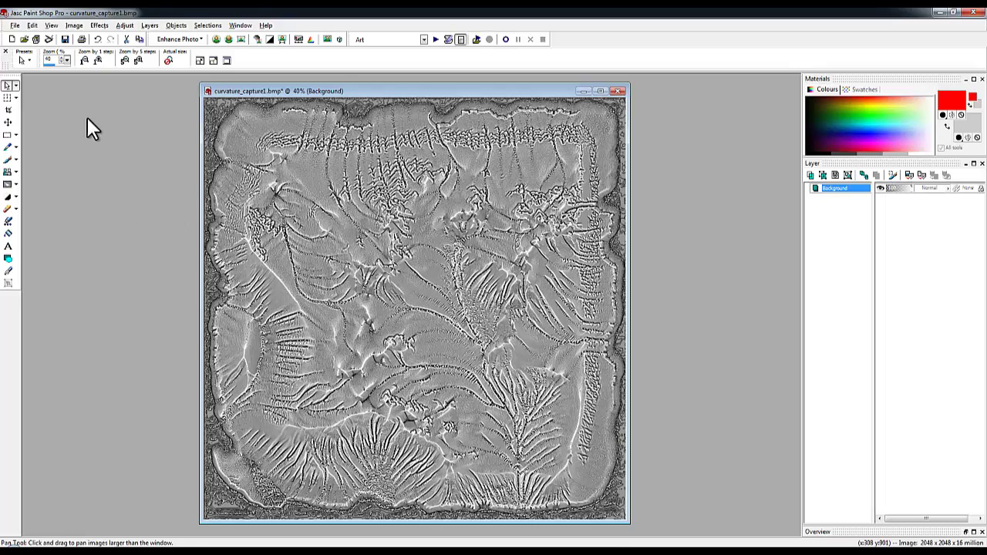
Apply a Gaussian Blur with a radius of 2.50 to the curvature image, previewing its effect on the whole map and on ridge details.
click(108, 27)
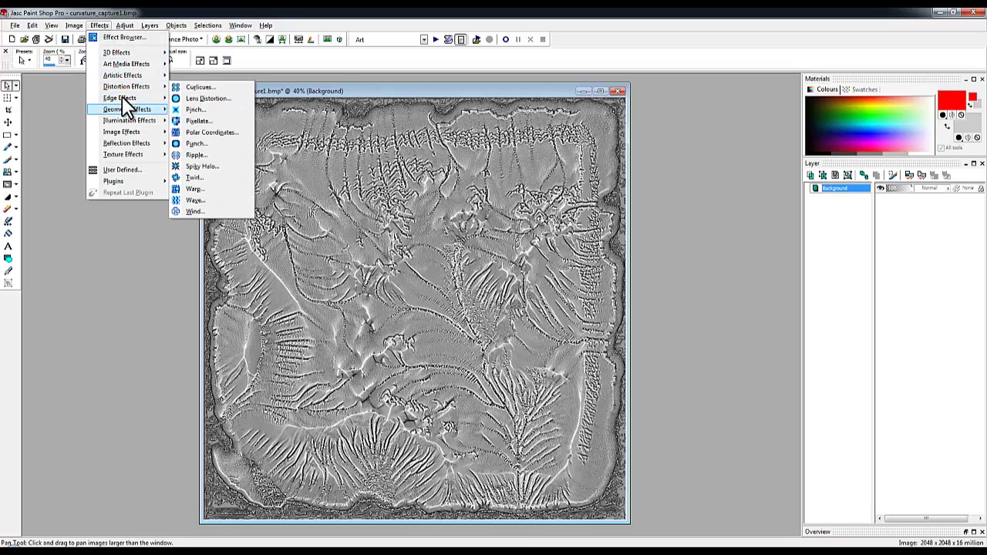
mouse_move(124, 25)
mouse_move(162, 99)
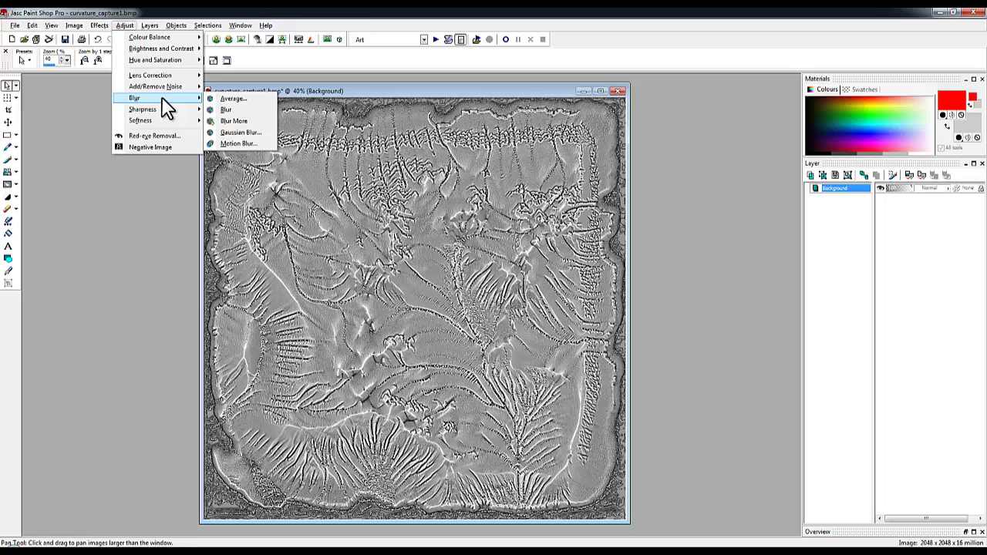
click(237, 133)
mouse_move(545, 245)
mouse_down()
mouse_move(543, 262)
mouse_move(558, 282)
mouse_move(532, 257)
mouse_move(540, 207)
mouse_move(547, 262)
mouse_move(532, 255)
mouse_move(505, 292)
mouse_move(536, 291)
mouse_move(540, 242)
mouse_up()
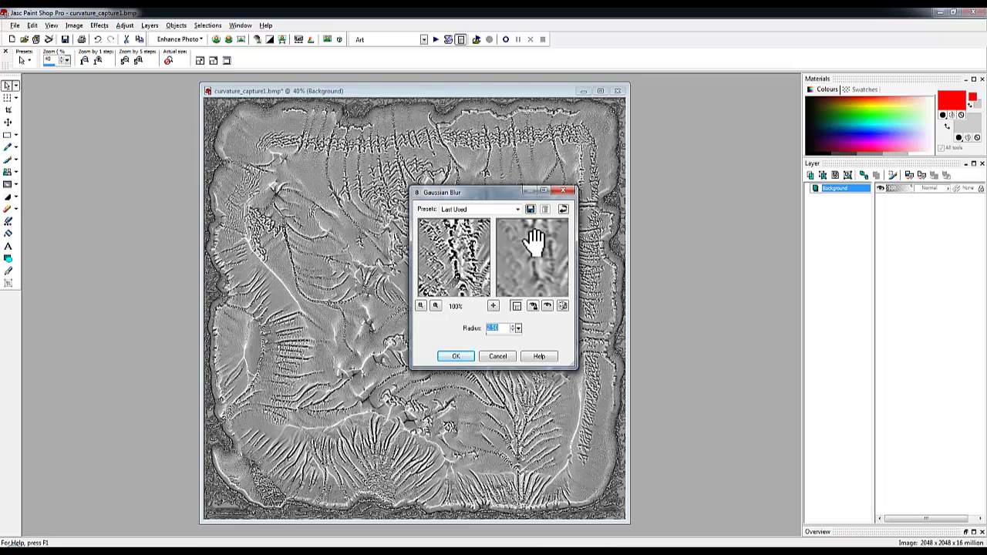
click(547, 307)
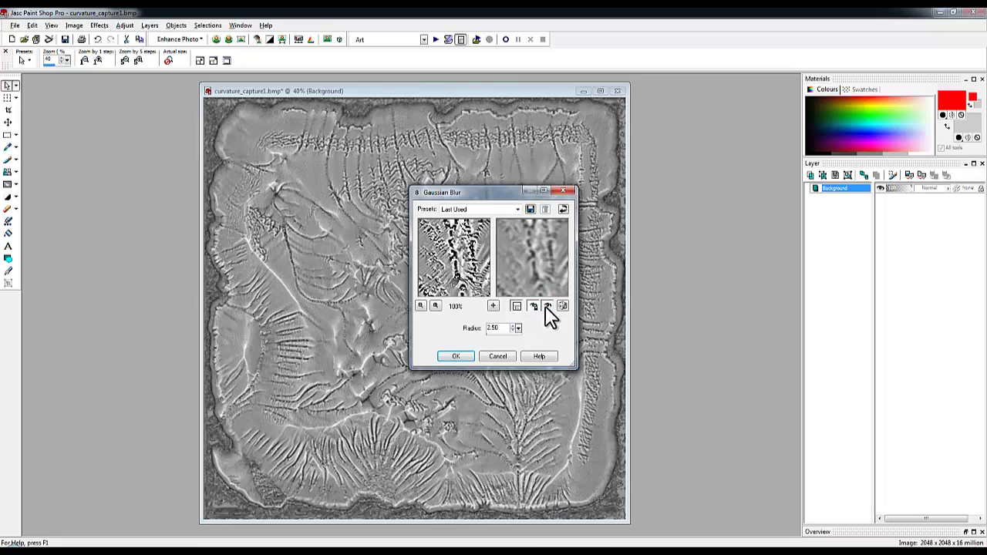
drag(489, 197, 722, 186)
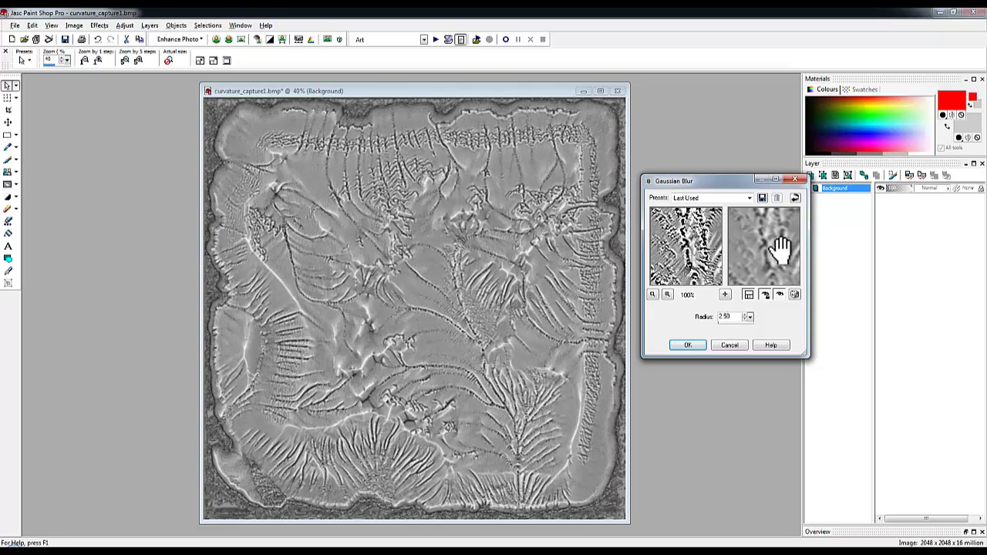
drag(785, 254, 749, 233)
drag(726, 187, 635, 201)
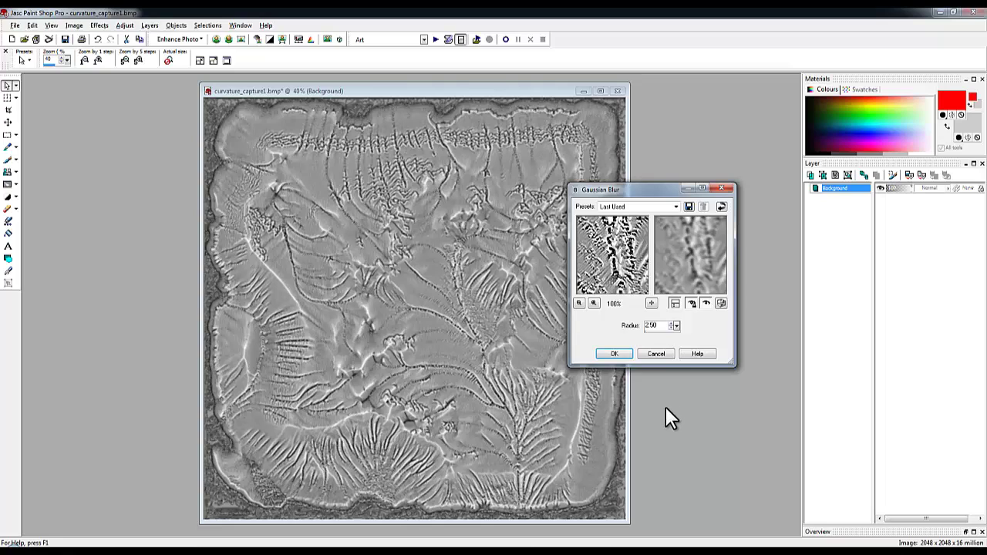
drag(690, 265, 707, 251)
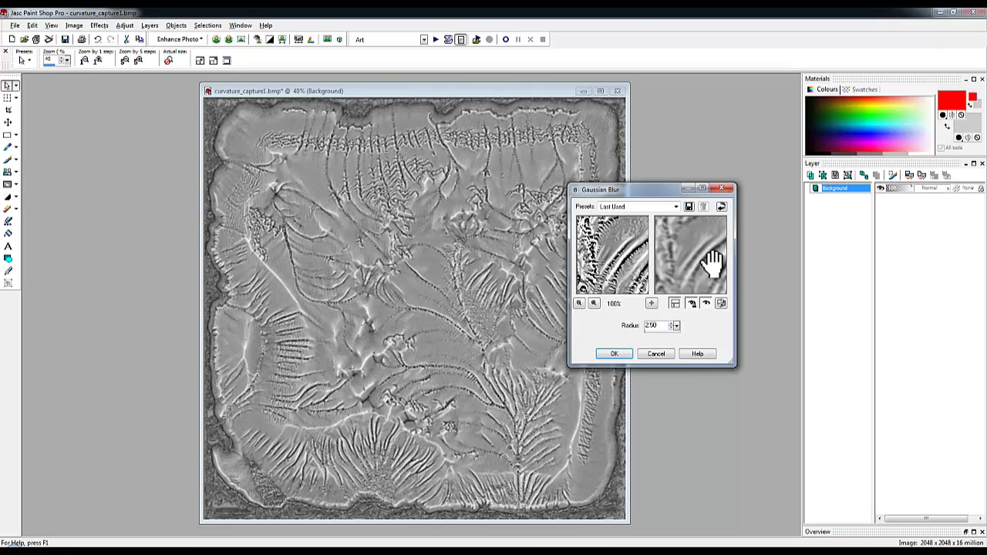
click(628, 354)
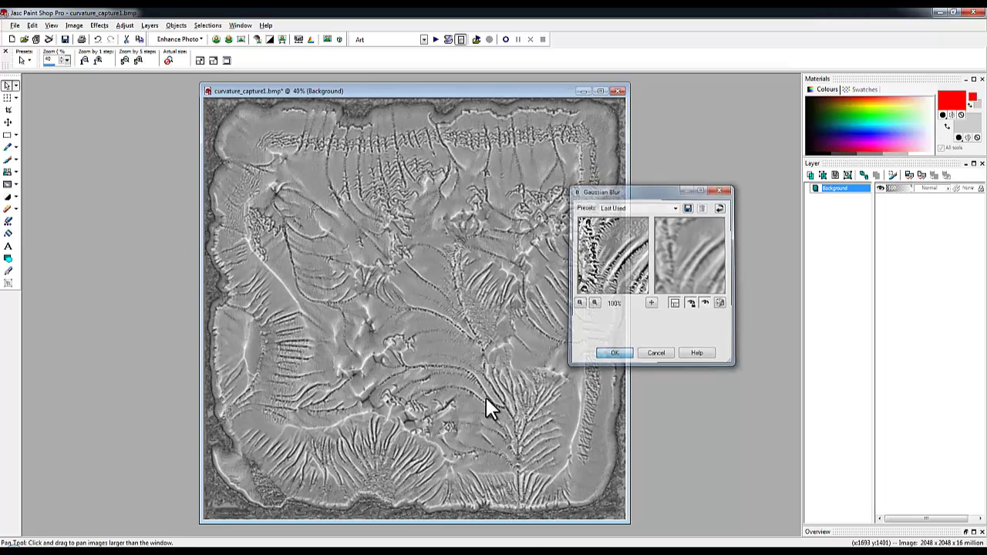
Save a copy of the blurred curvature image as the JPEG file curvature_capture1.jpg in the +grab this folder.
scroll(494, 402, up, 3)
scroll(495, 262, up, 5)
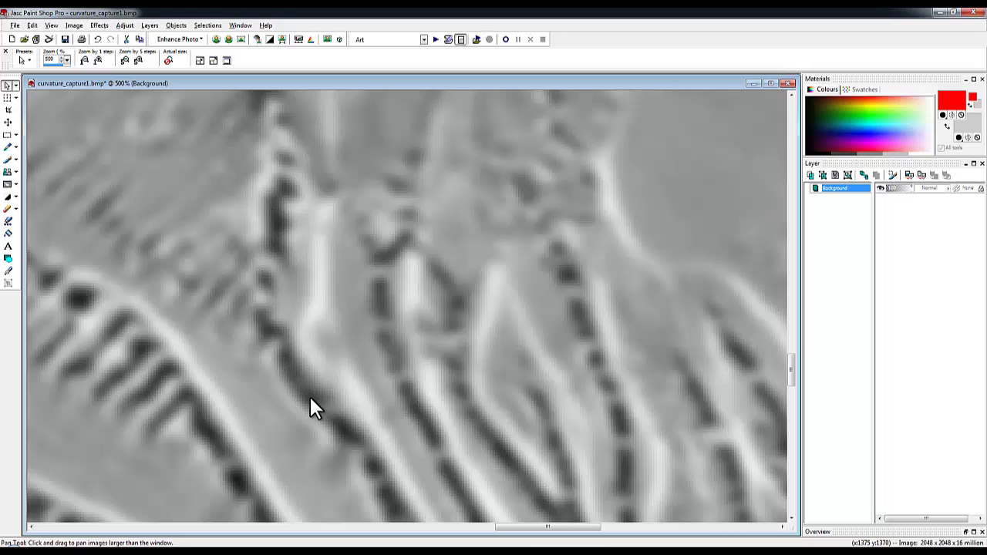
scroll(327, 385, down, 8)
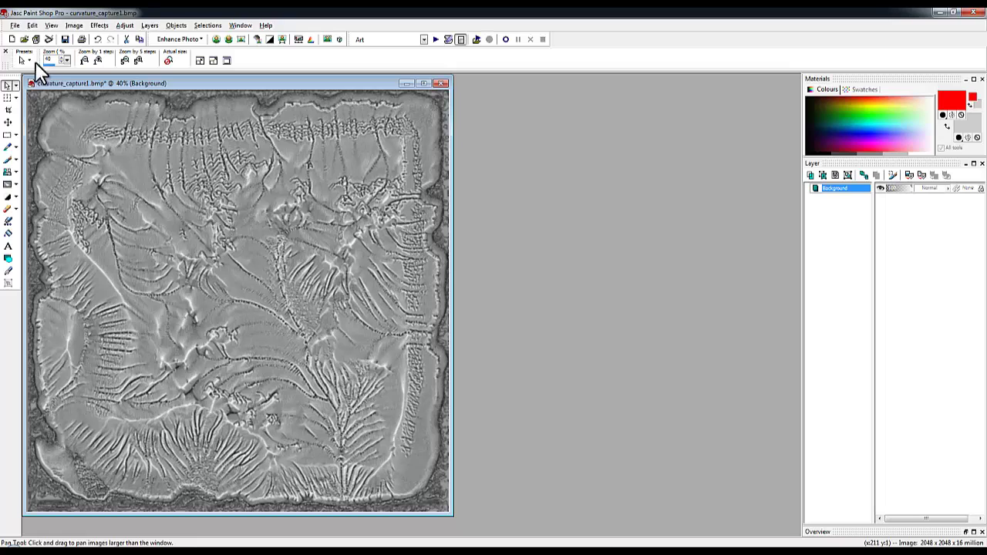
click(14, 24)
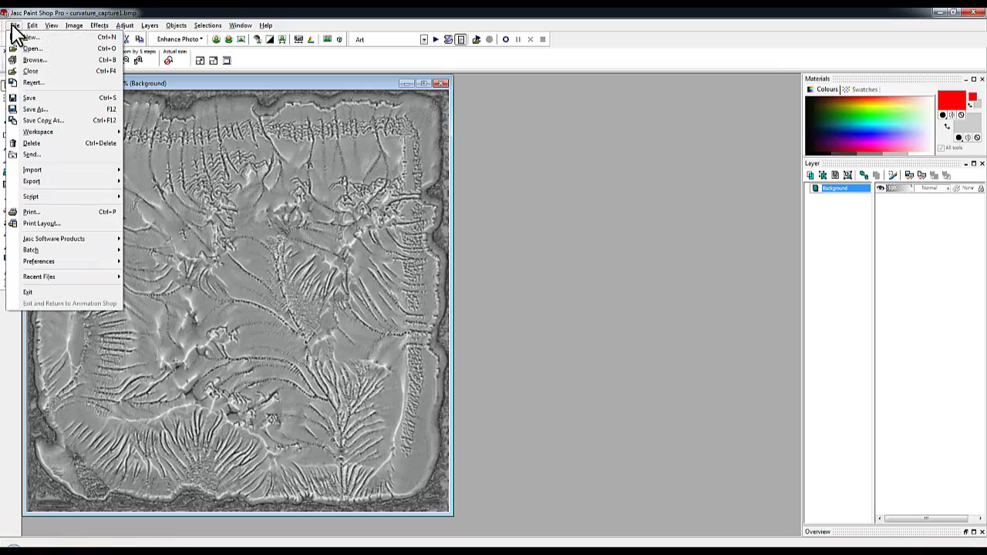
click(36, 119)
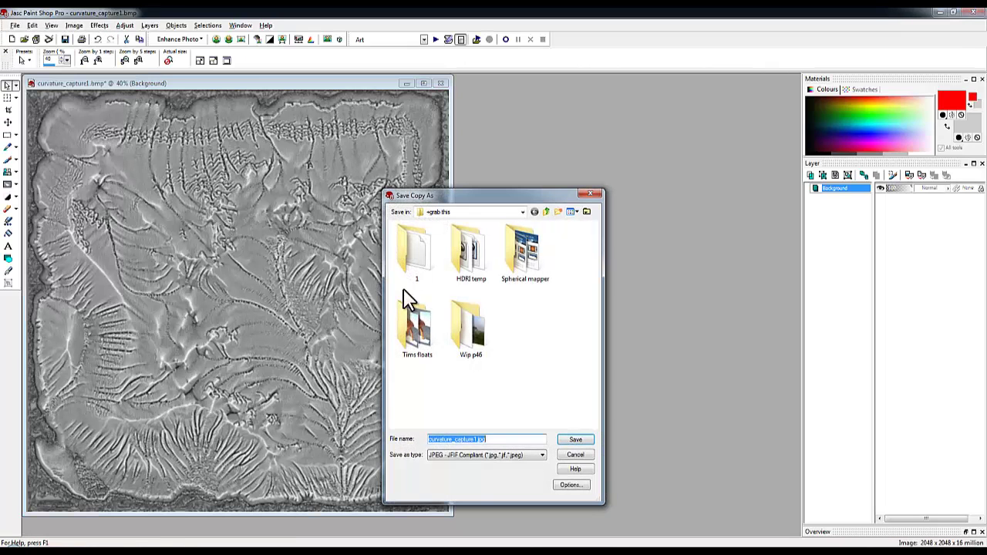
click(576, 441)
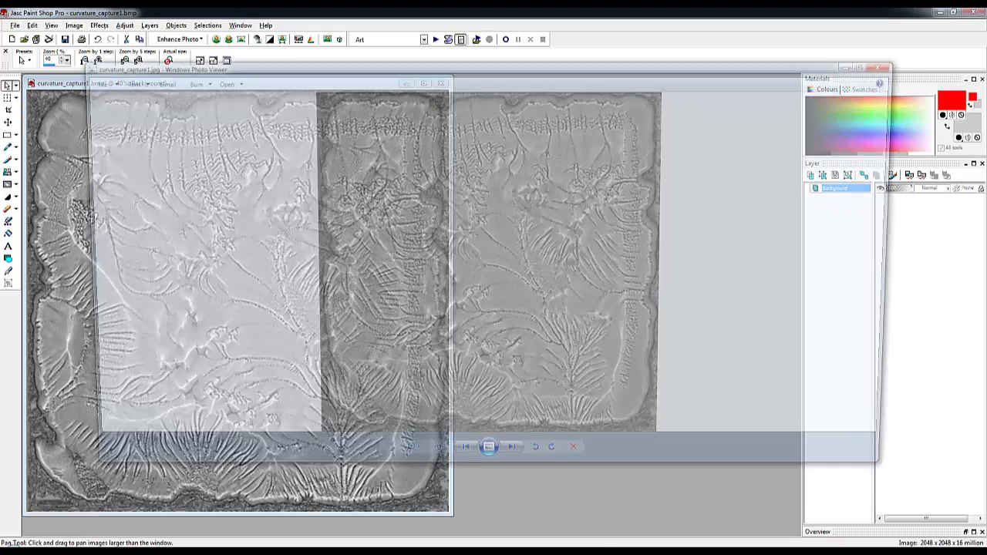
Examine the ridges and smooth areas of curvature_capture1.jpg at high magnification in Windows Photo Viewer, and return to Paint Shop Pro.
scroll(540, 299, up, 10)
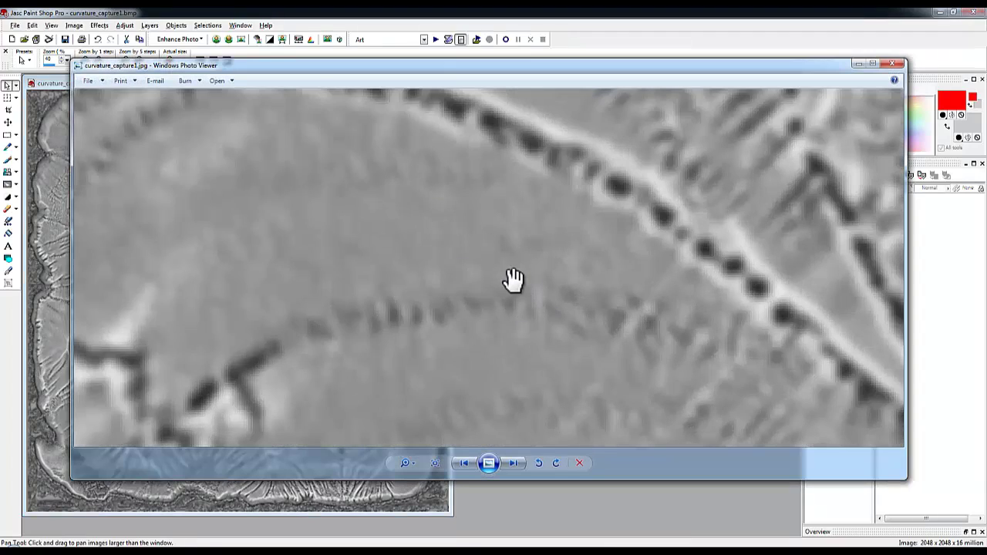
scroll(234, 249, down, 3)
scroll(195, 242, up, 3)
scroll(197, 244, down, 4)
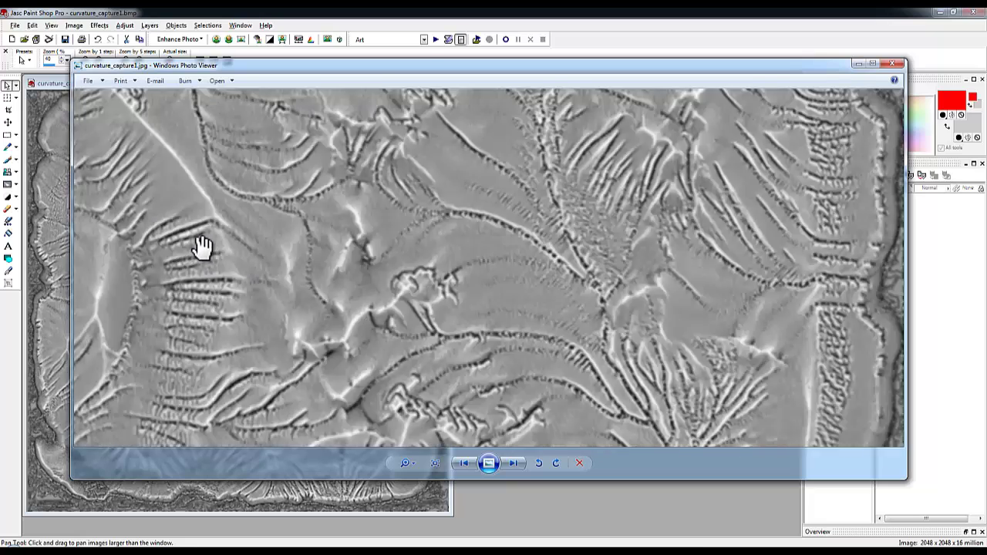
scroll(254, 220, up, 4)
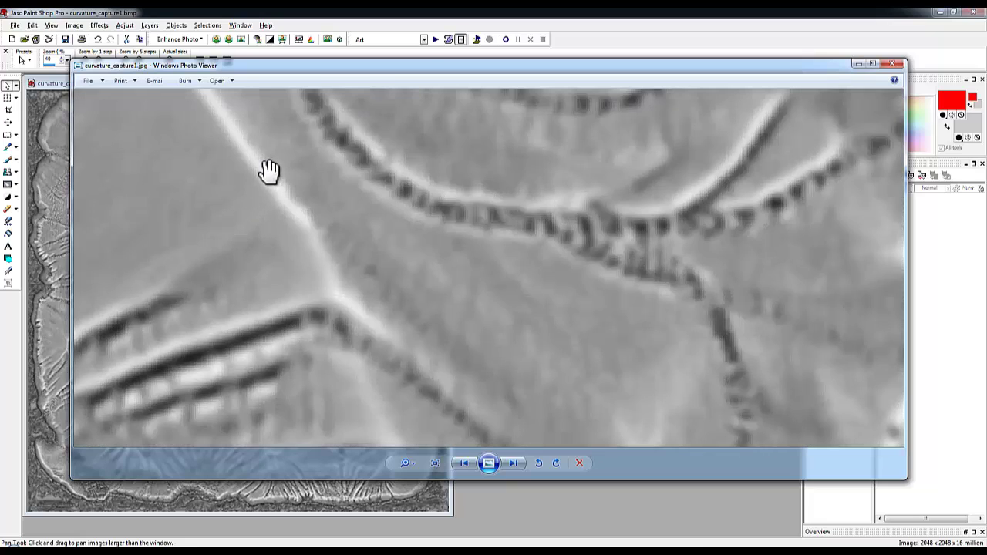
scroll(279, 208, up, 5)
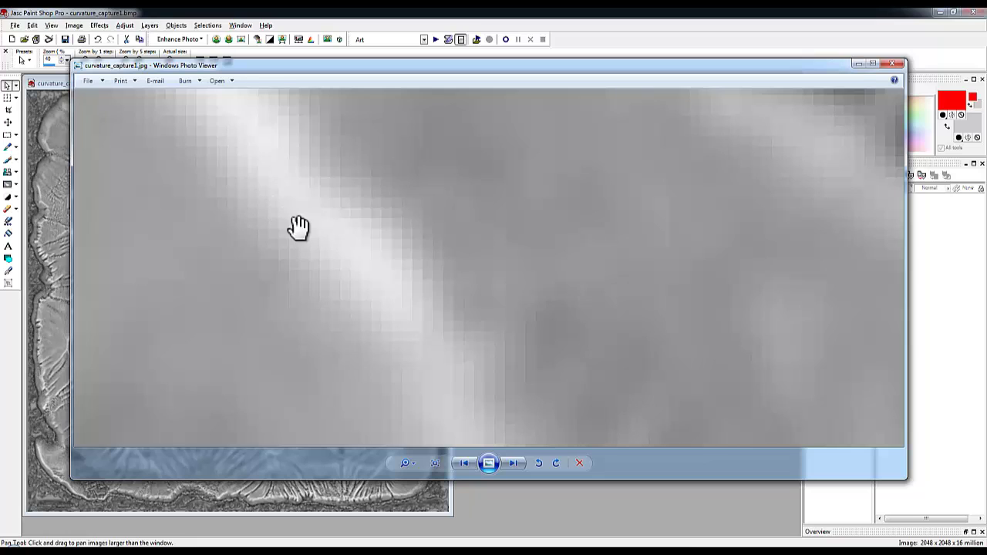
scroll(308, 232, down, 5)
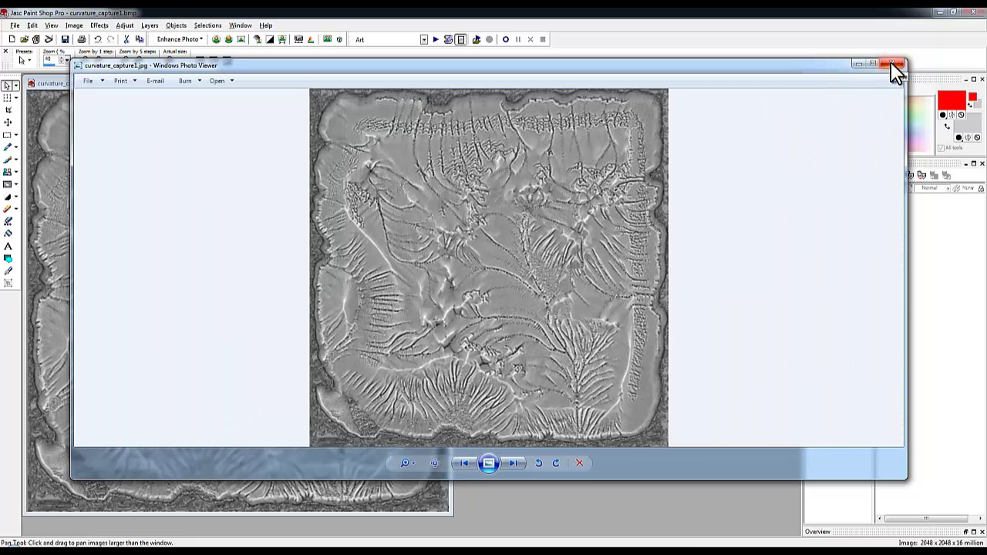
click(893, 64)
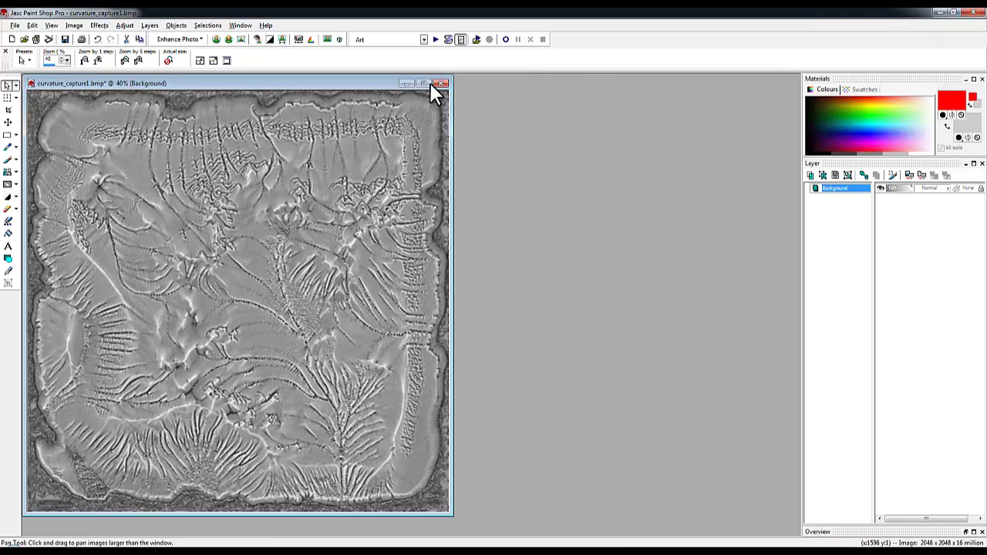
drag(362, 83, 510, 91)
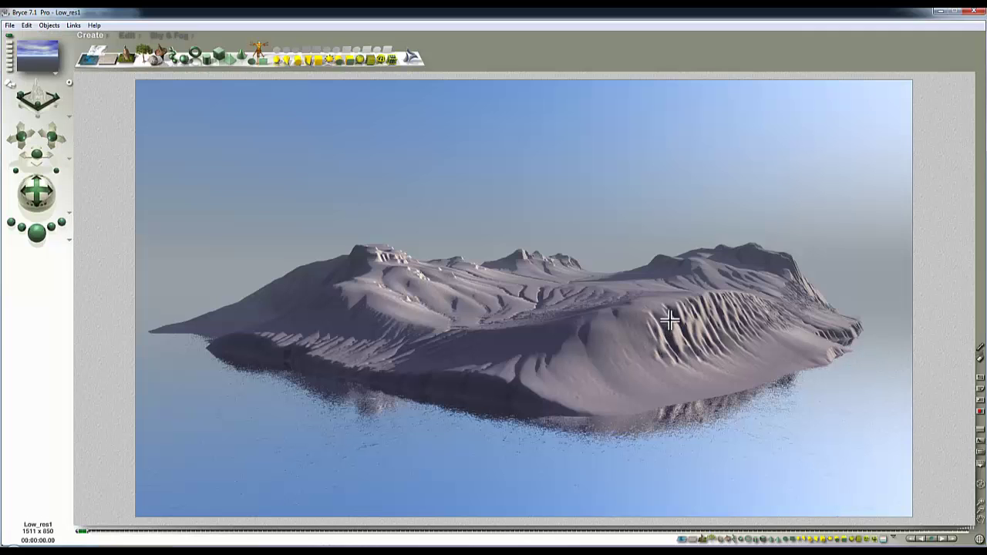
In Bryce, edit the terrain's material and load the dark green mountain preset from the Terrains category of the Pro Materials library.
click(668, 314)
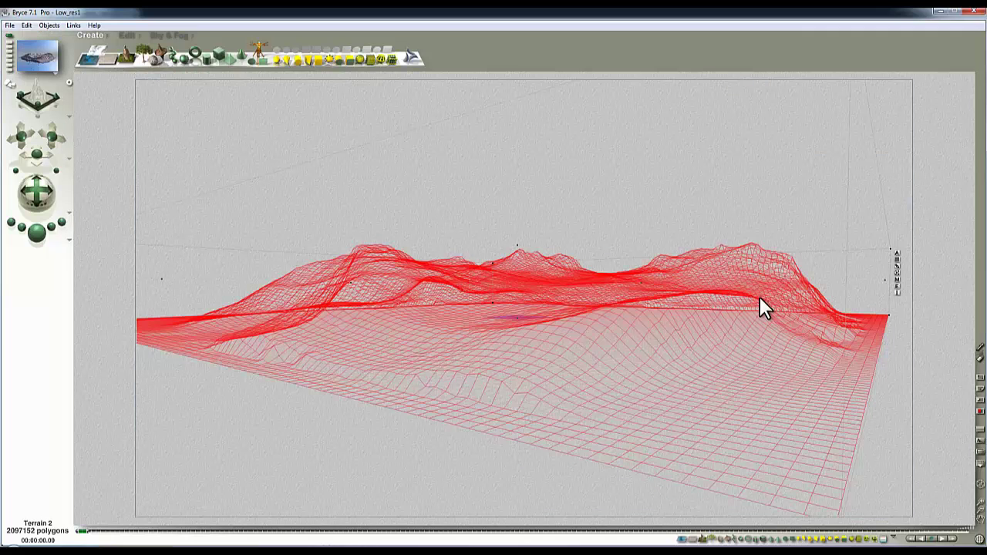
click(895, 278)
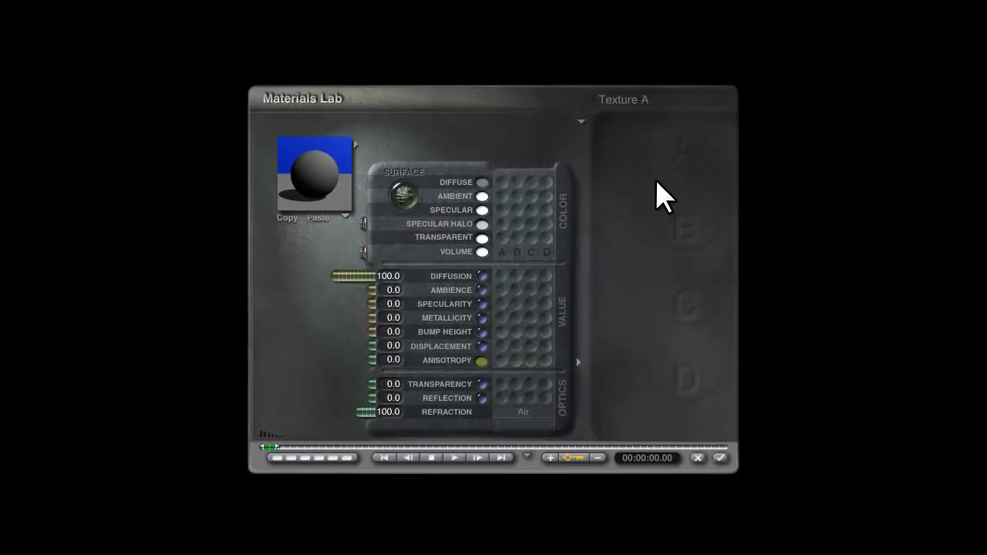
click(357, 146)
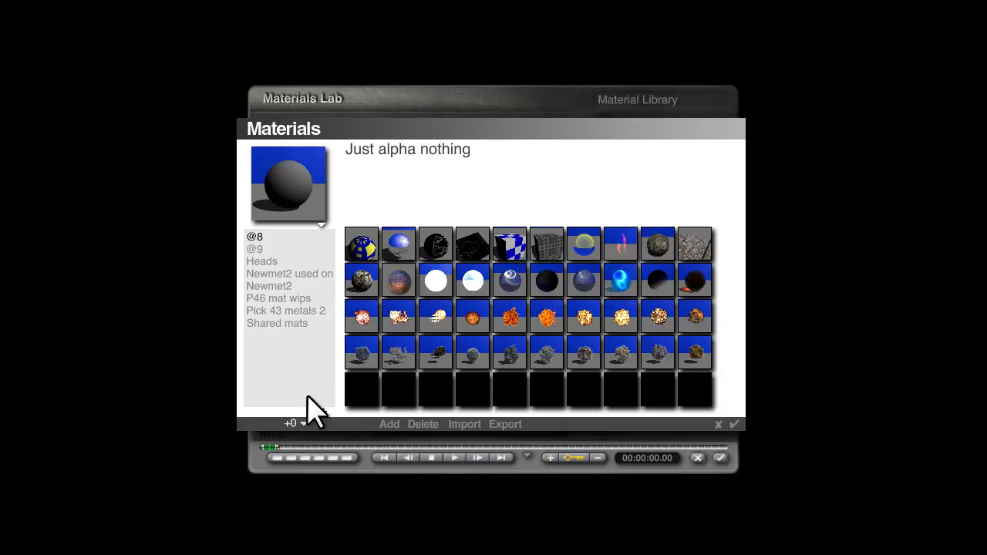
click(296, 426)
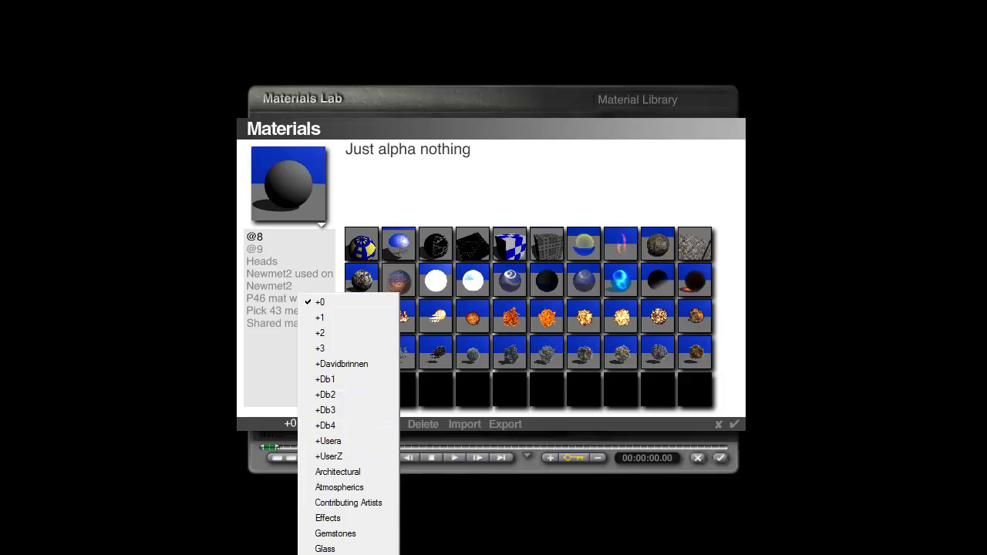
click(337, 554)
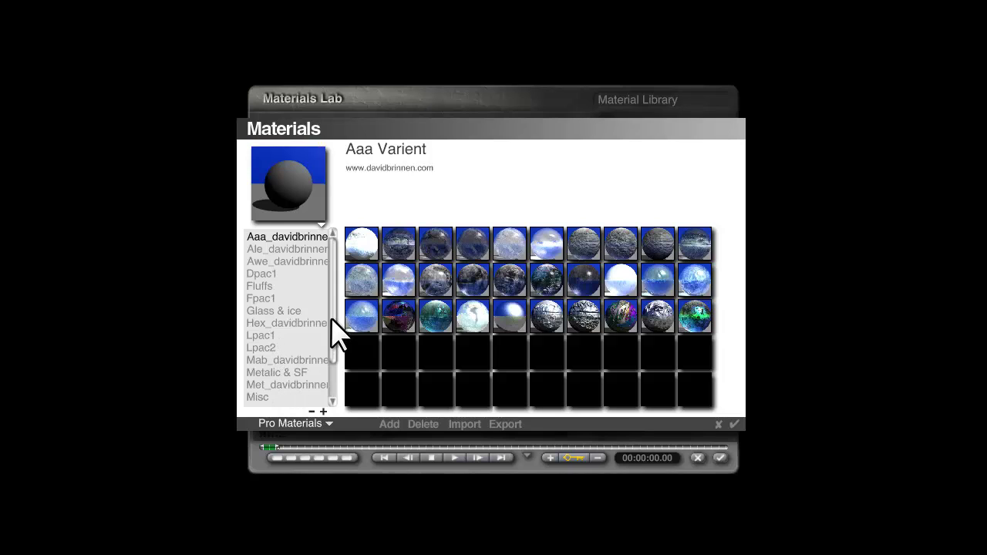
scroll(331, 324, down, 3)
click(293, 398)
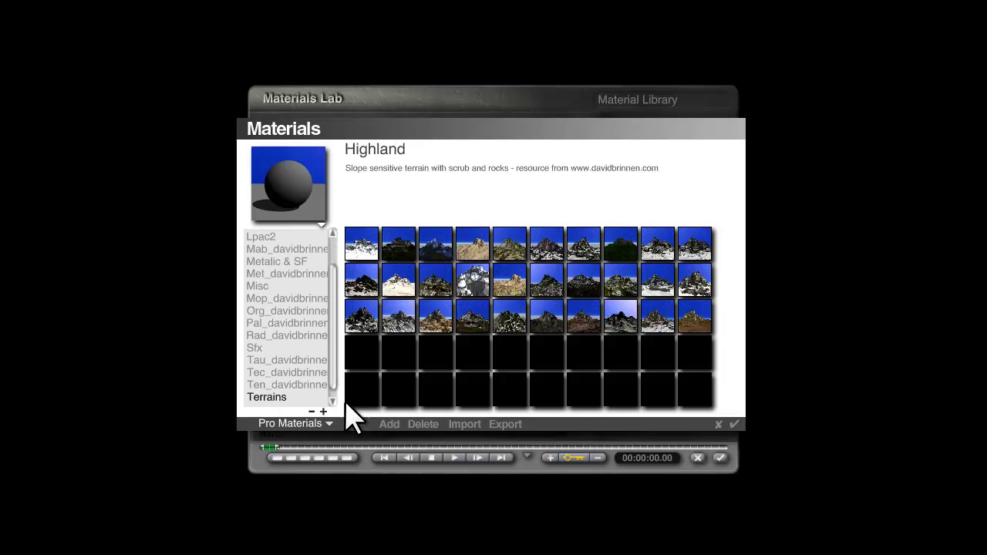
click(611, 257)
click(733, 425)
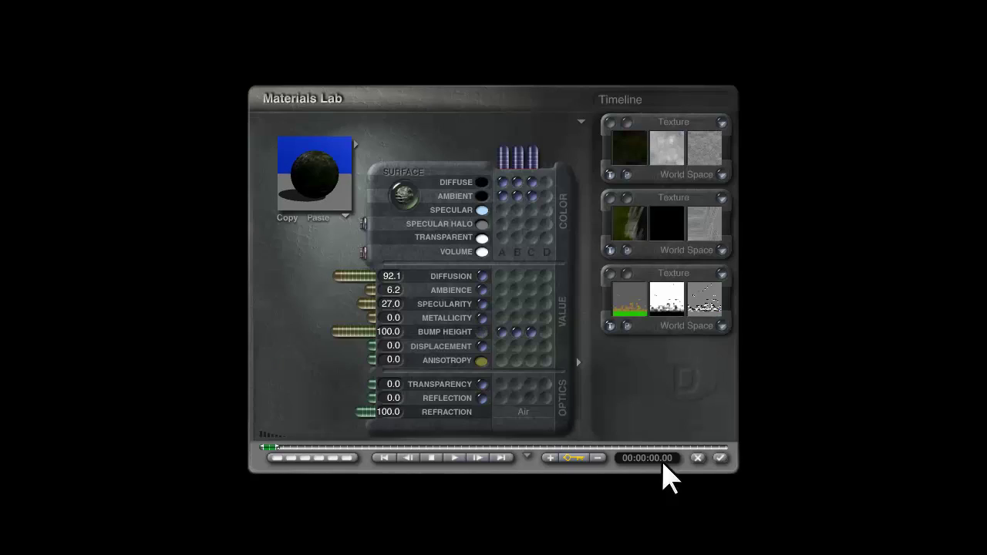
click(318, 176)
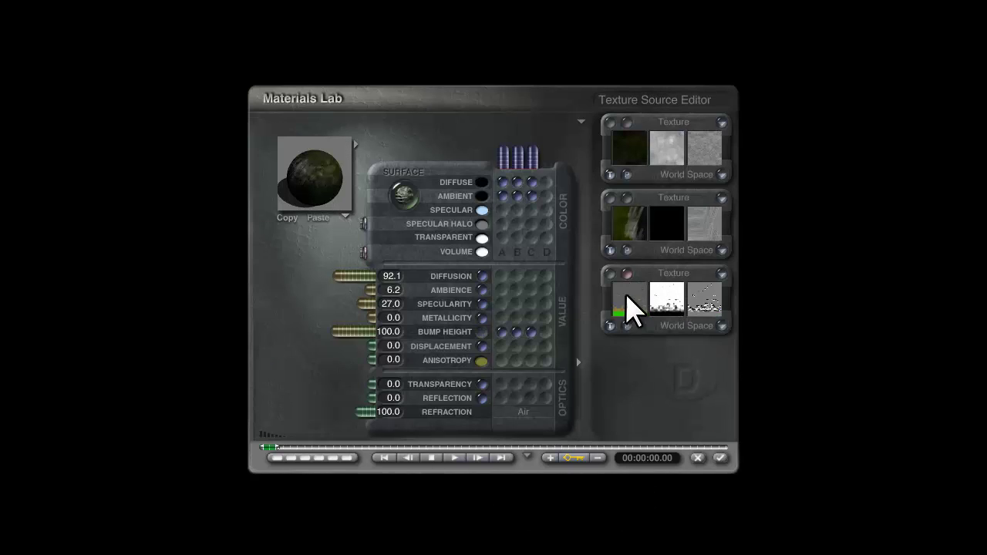
Switch the material's third texture to an image source and load curvature_capture1.jpg from the +grab this folder into a new picture slot.
click(627, 326)
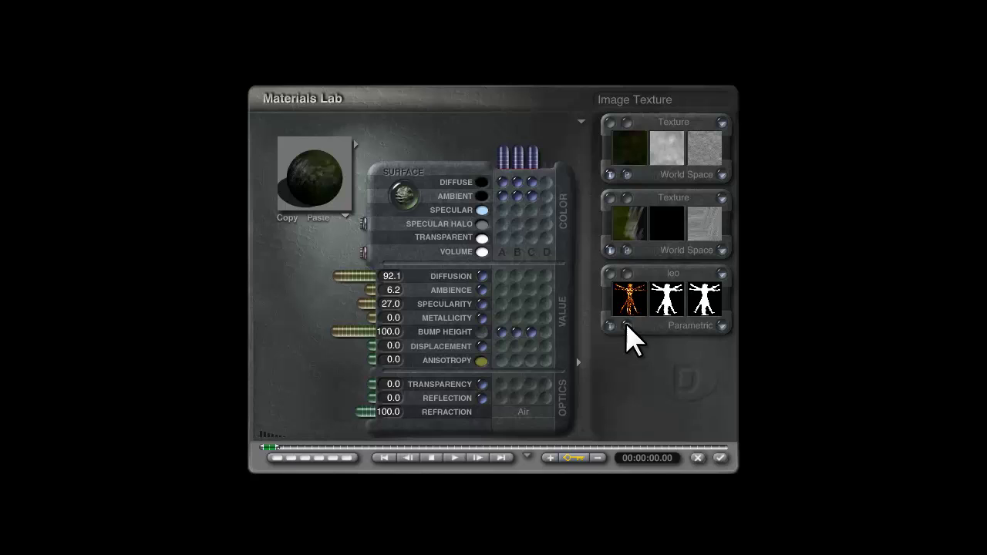
click(628, 276)
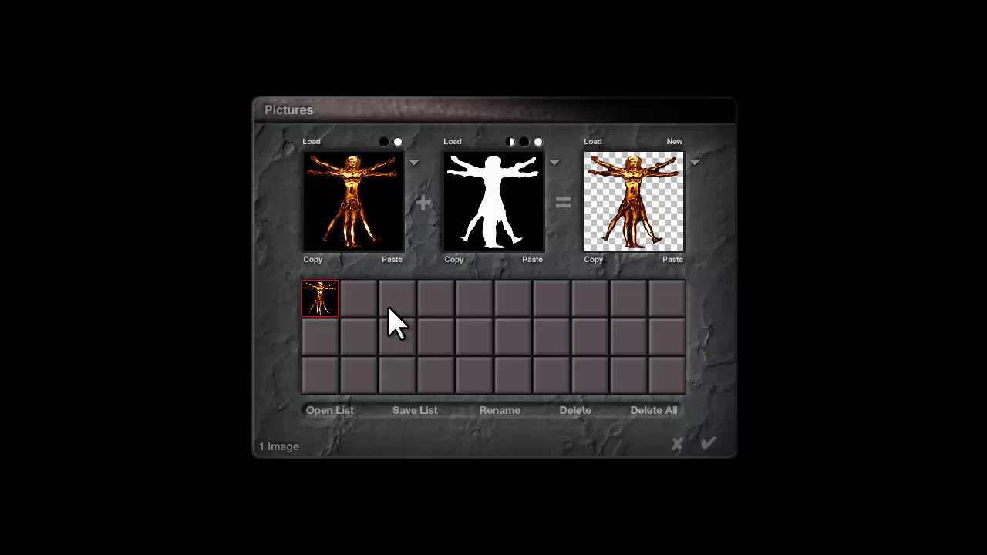
click(361, 298)
drag(646, 258, 645, 270)
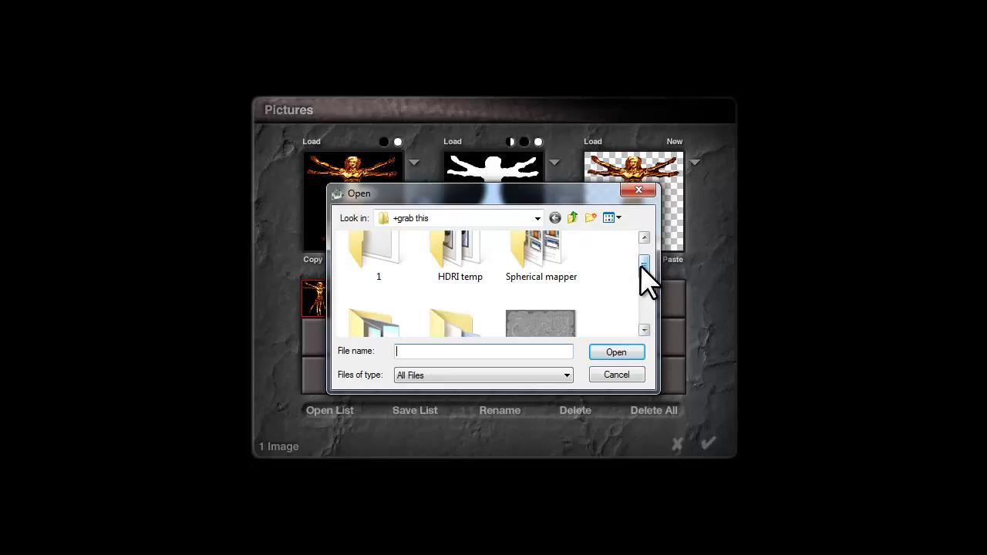
drag(642, 268, 650, 316)
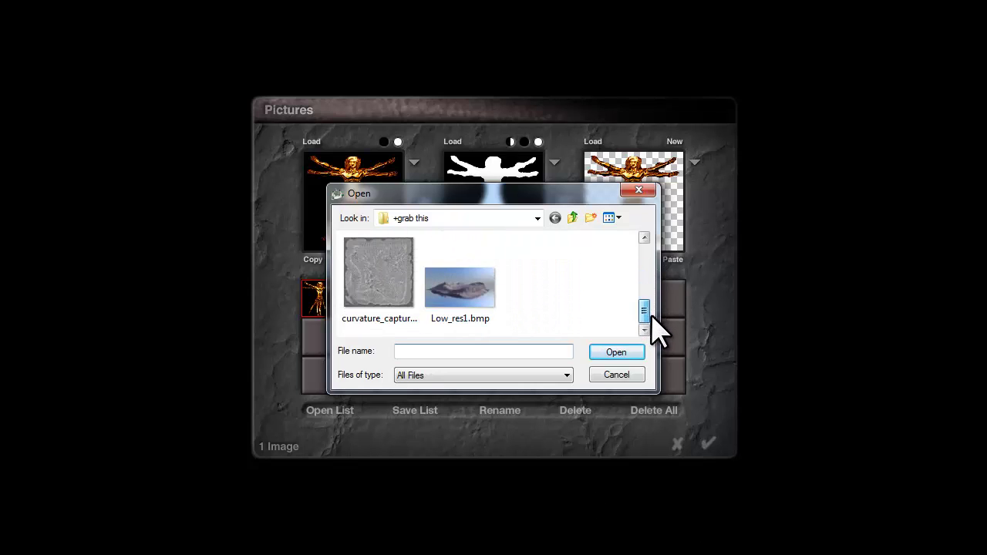
click(381, 246)
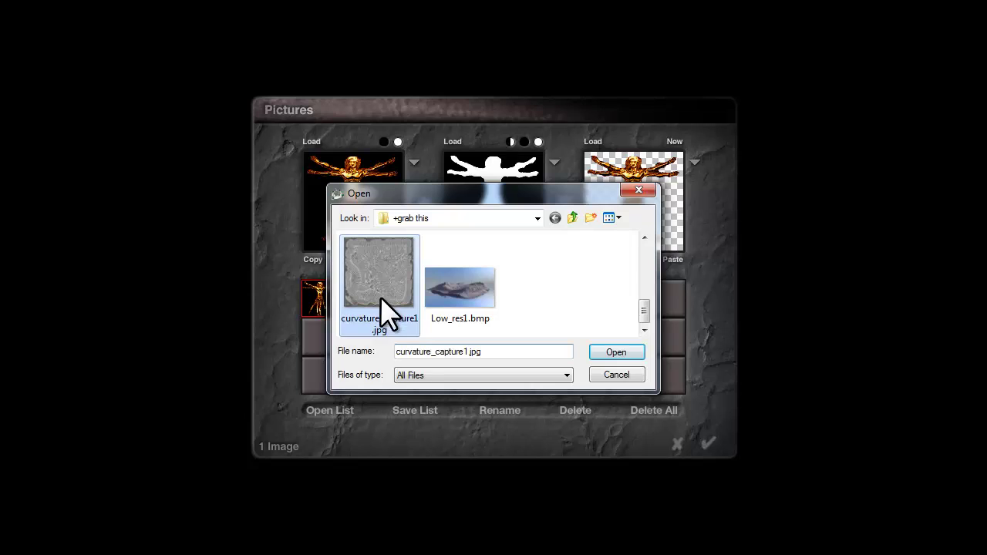
click(615, 352)
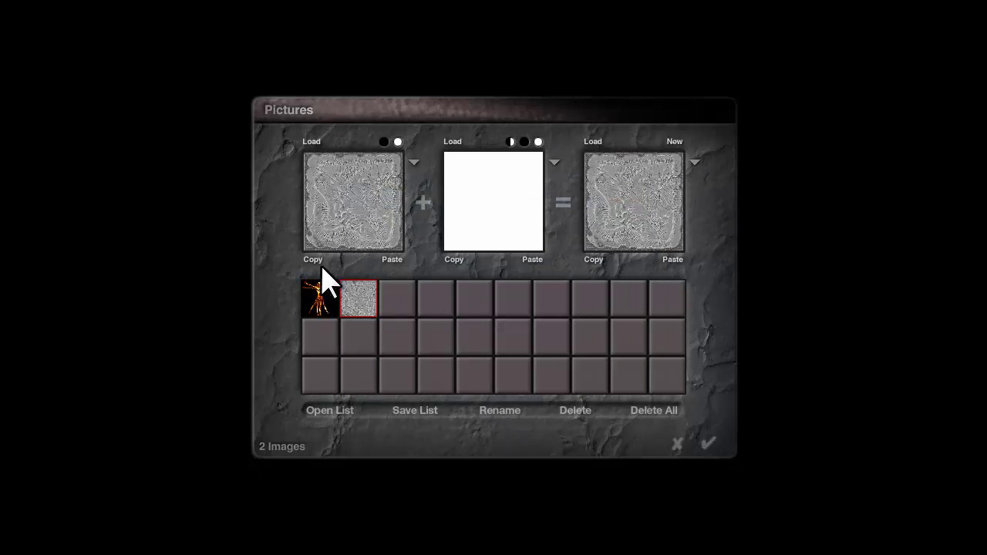
Copy the curvature picture into its alpha channel, fill its colour image with white, and accept the picture.
click(521, 260)
click(562, 287)
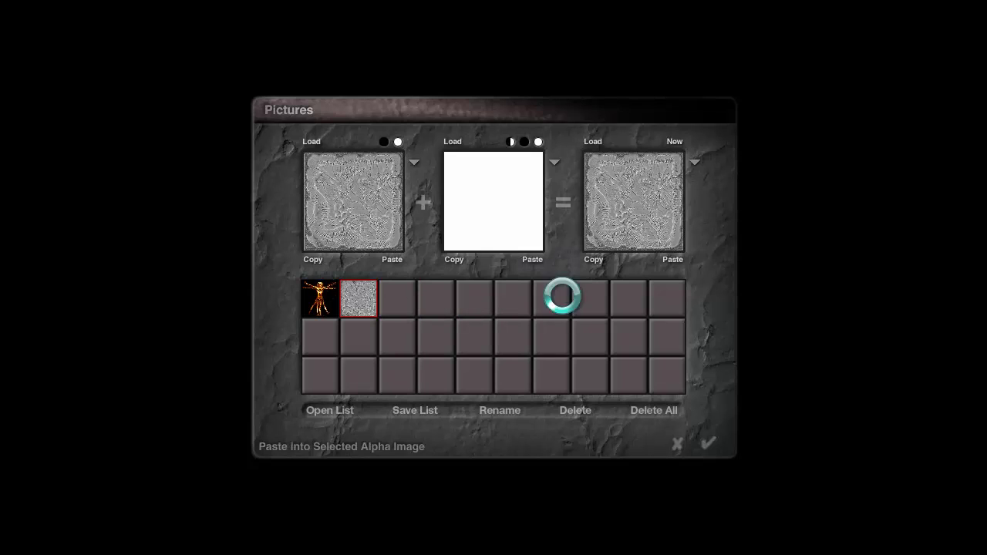
click(398, 141)
click(534, 288)
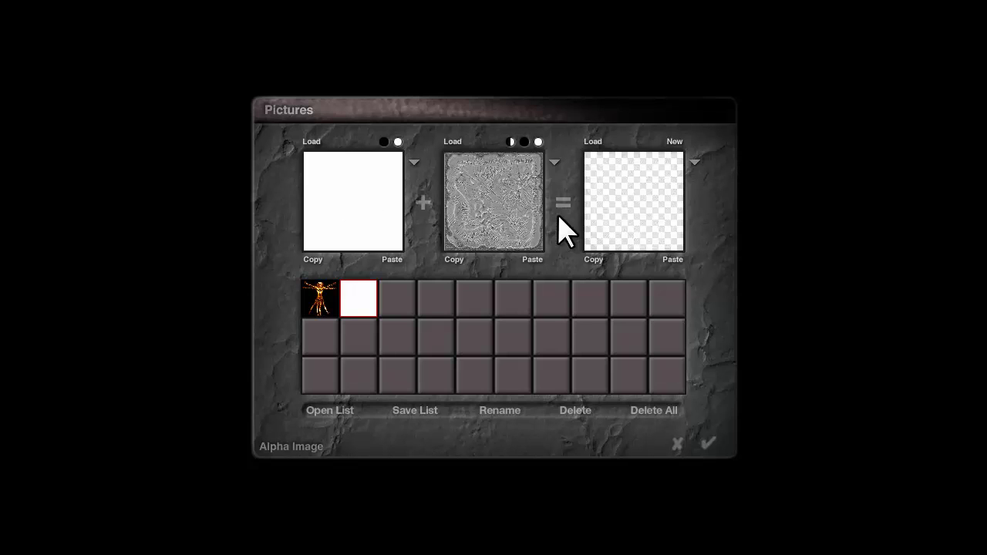
click(708, 444)
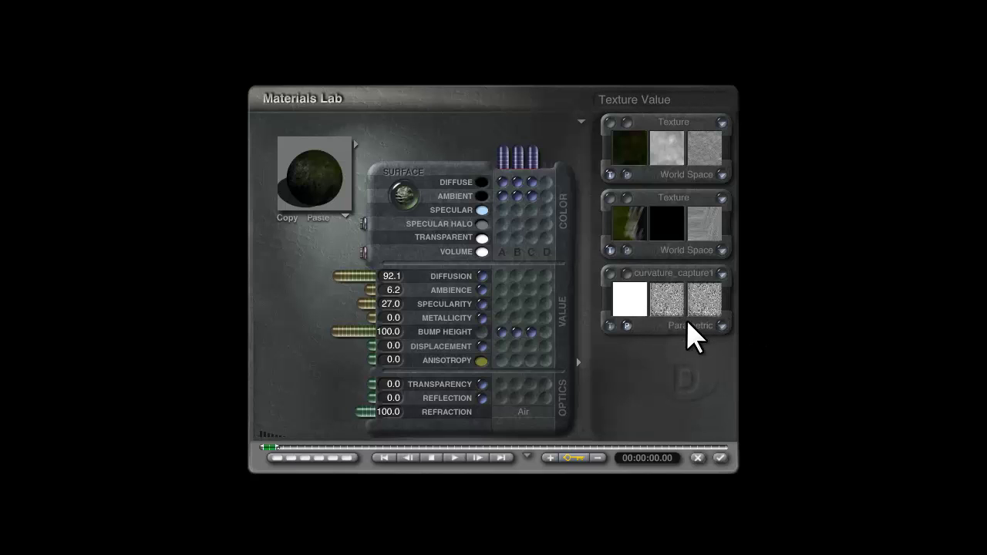
Apply the edited material to the terrain and render the scene to check it.
click(722, 459)
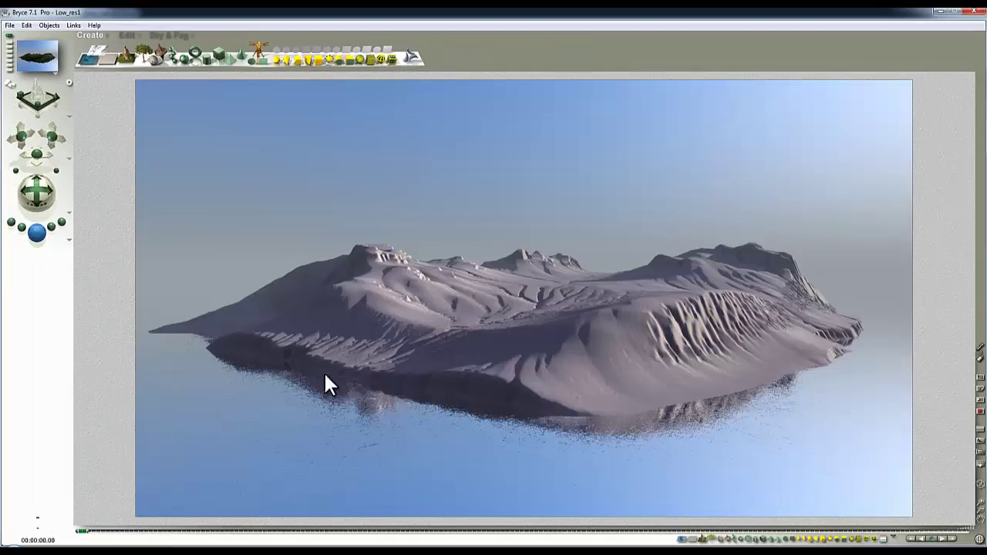
key(ctrl+r)
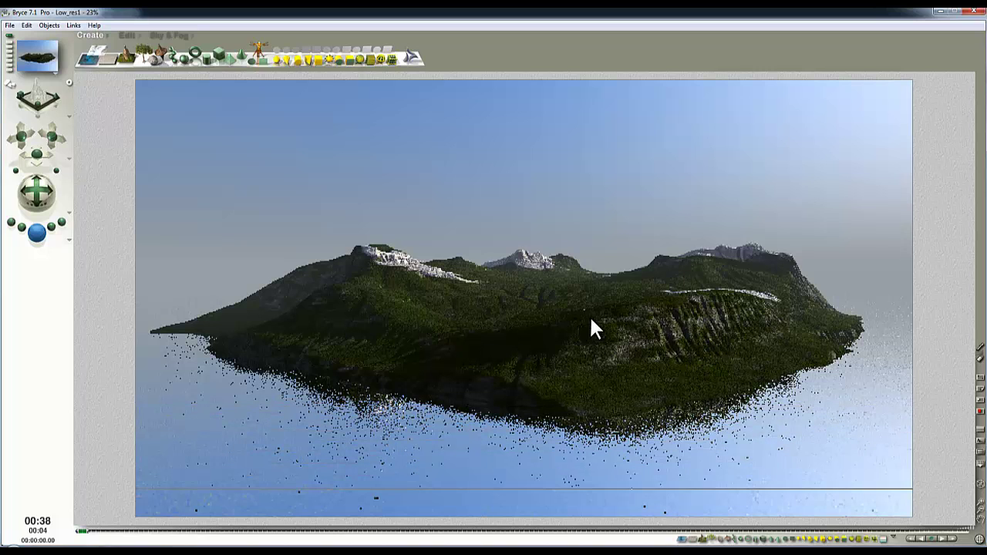
click(659, 340)
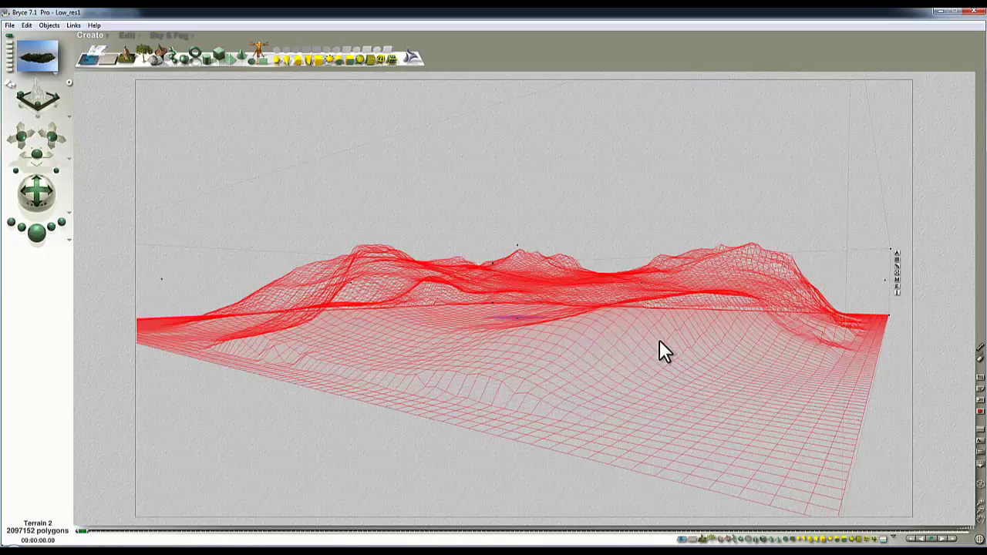
In the terrain material's first texture, keep only component 1 active and set all three of its colours to bright orange.
click(898, 280)
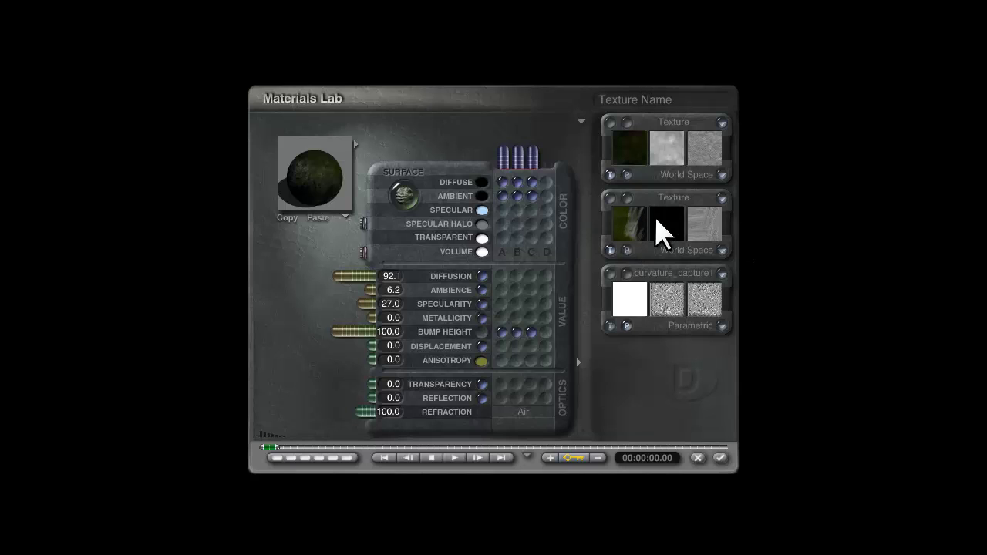
click(628, 123)
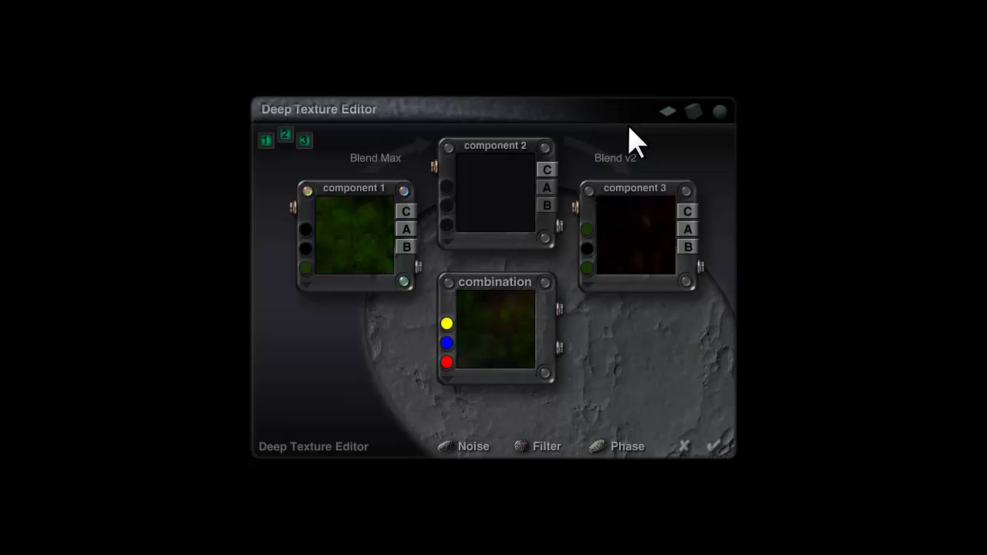
click(266, 141)
click(306, 268)
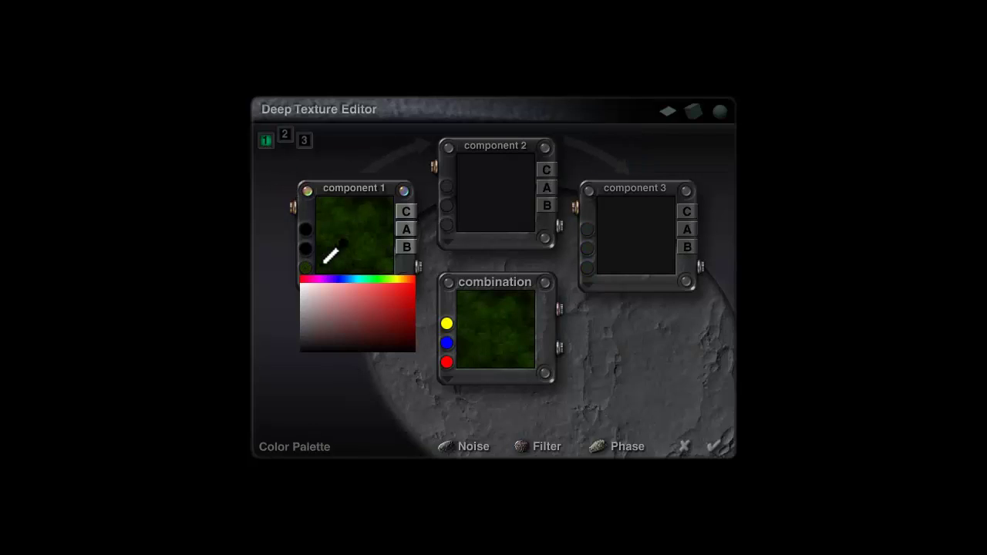
click(386, 282)
click(305, 249)
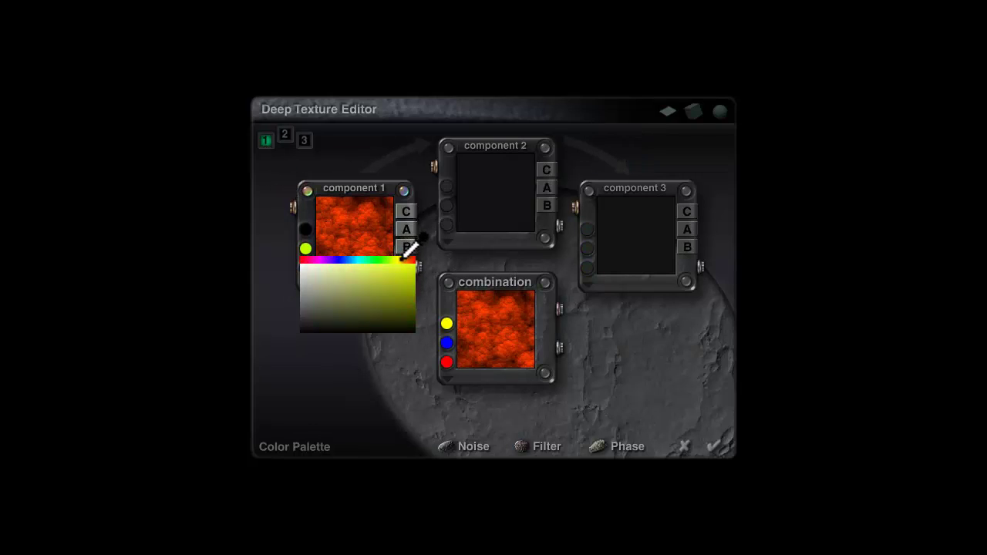
click(319, 260)
click(306, 229)
click(417, 233)
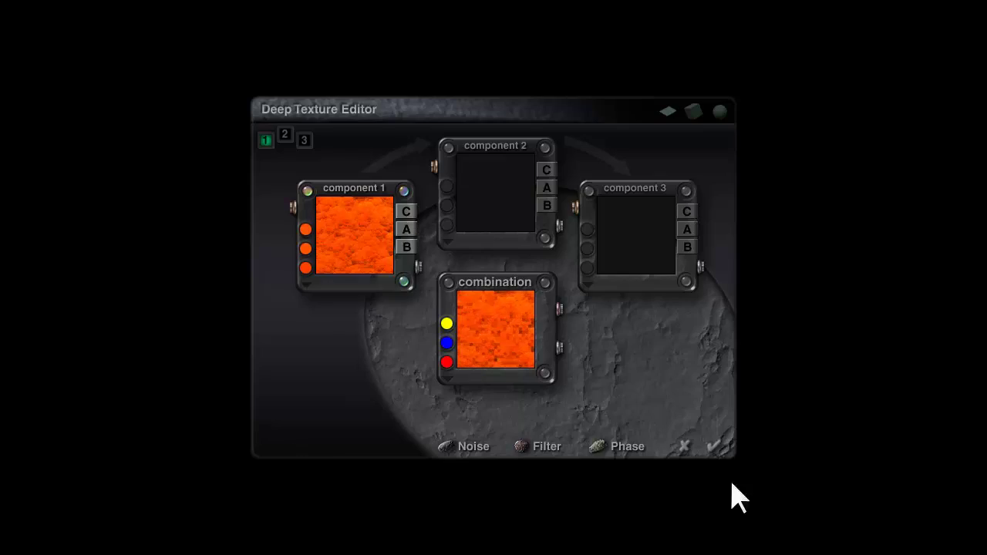
click(713, 446)
Apply the orange material to the terrain and render the scene again.
click(720, 458)
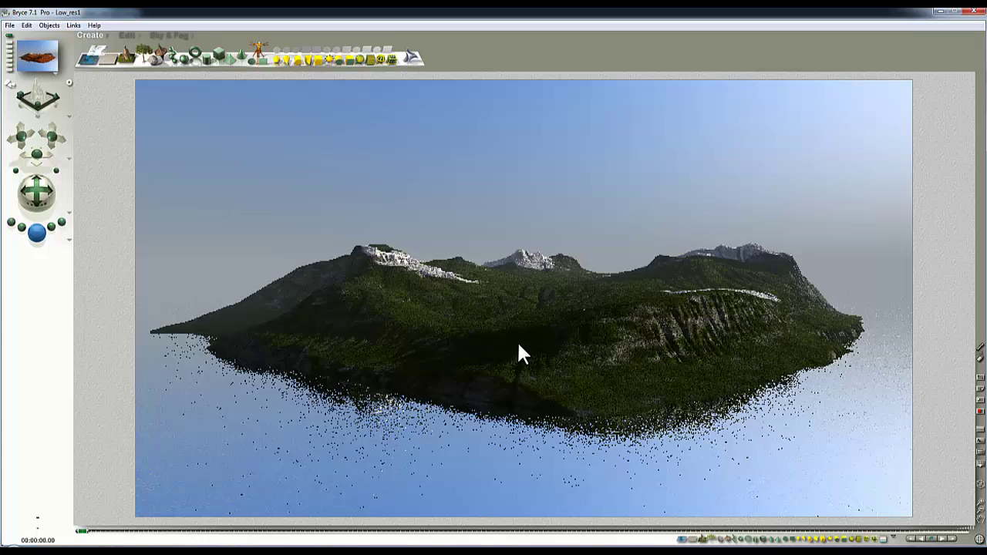
key(ctrl+r)
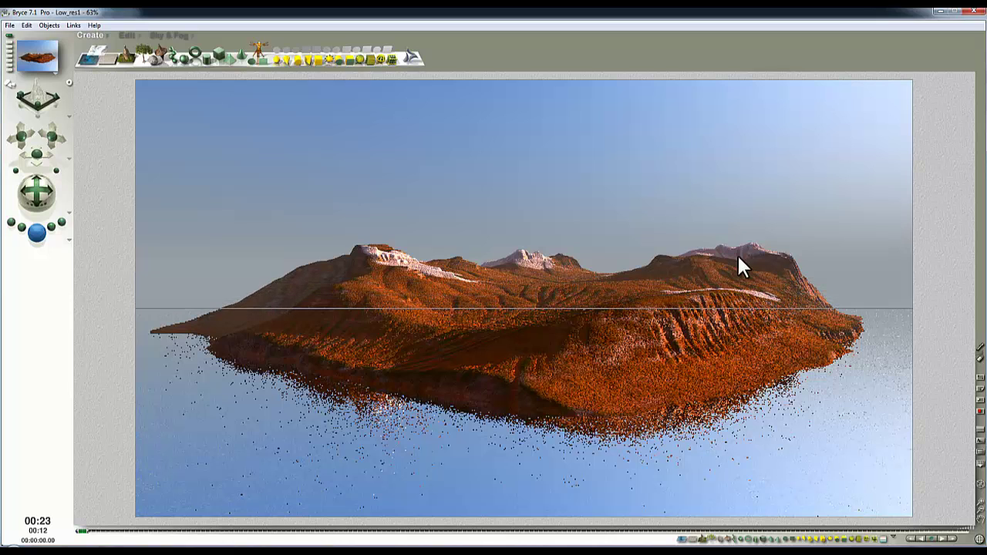
click(590, 315)
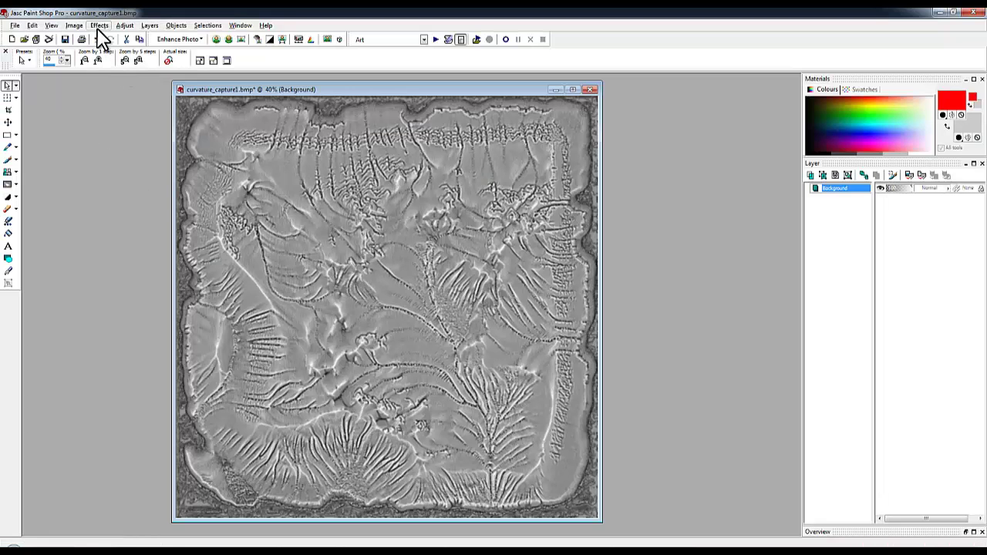
In Paint Shop Pro, set the curvature image's brightness to -33 and contrast to 100, previewing the change on the full image.
click(125, 26)
mouse_move(141, 49)
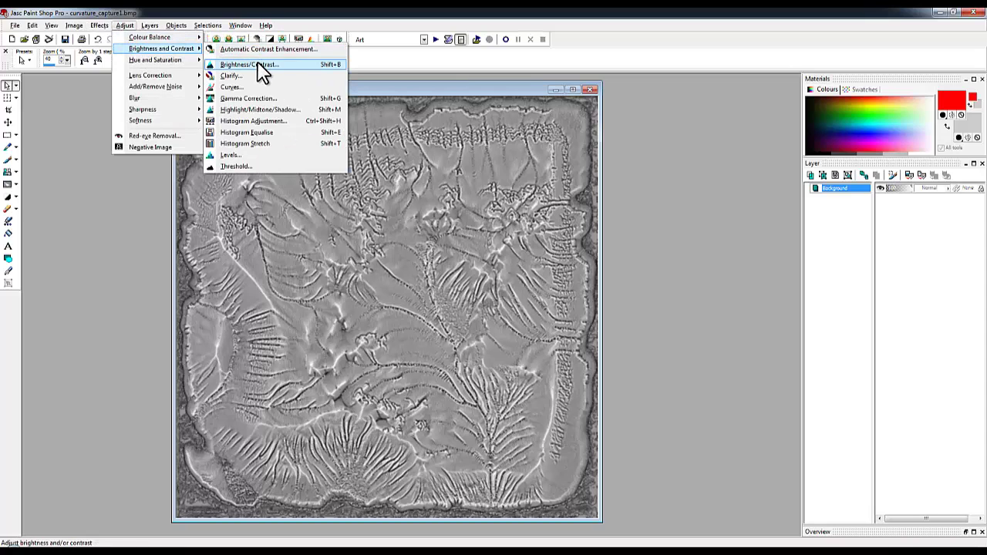
click(255, 64)
drag(517, 178, 649, 131)
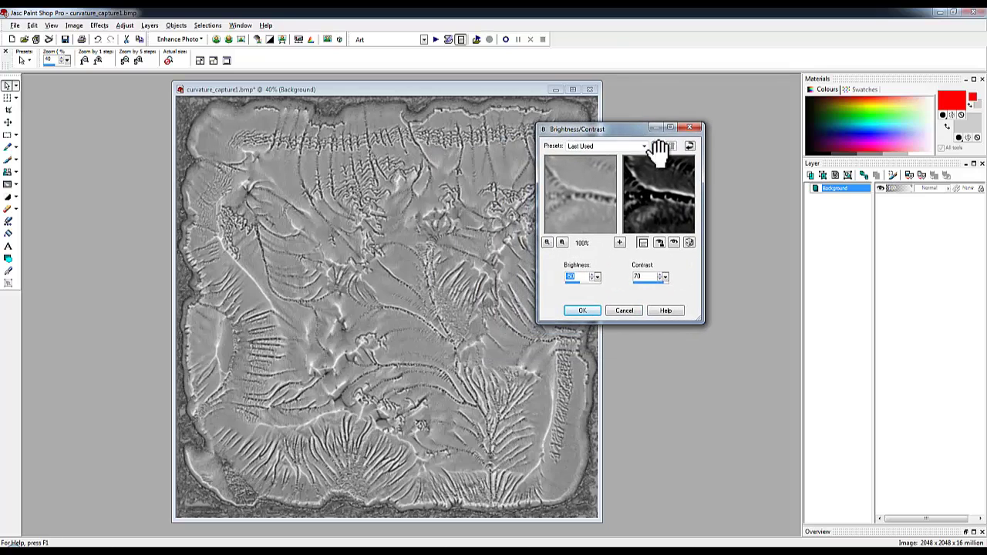
drag(649, 206, 677, 241)
click(675, 243)
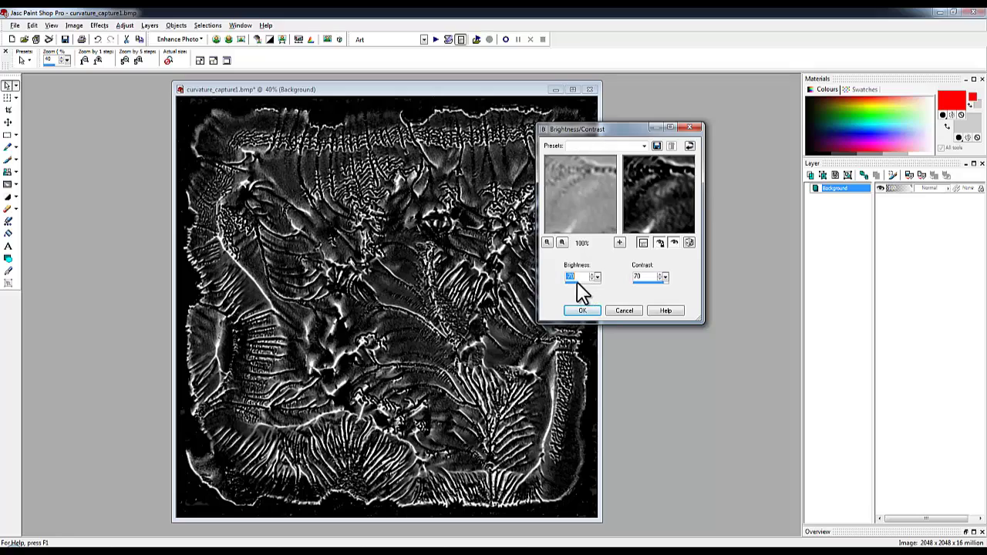
text(45)
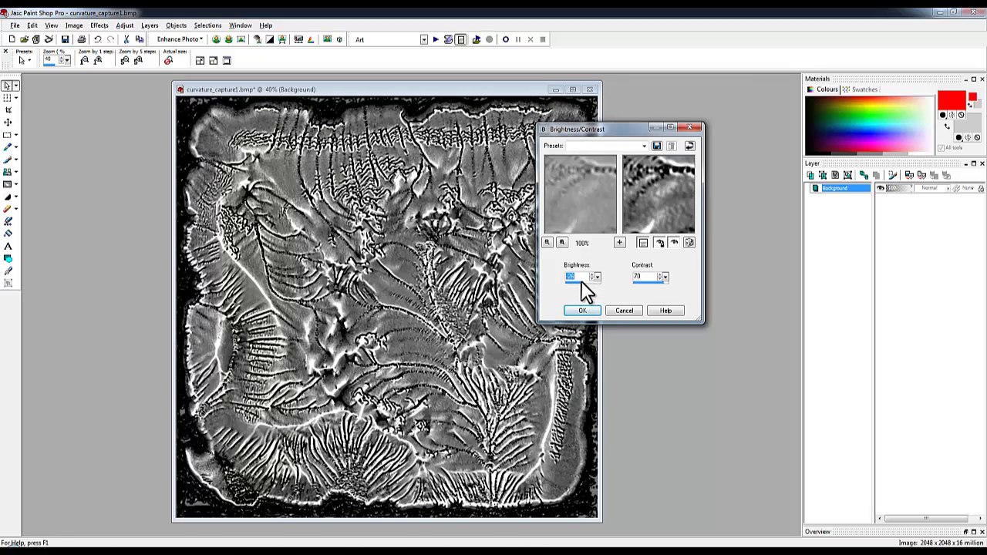
text(0)
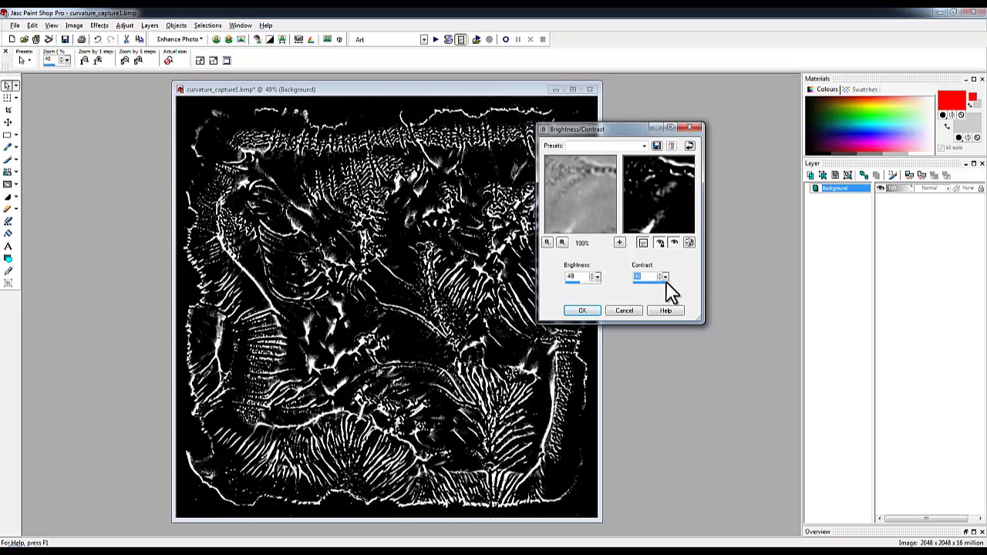
click(663, 280)
click(664, 275)
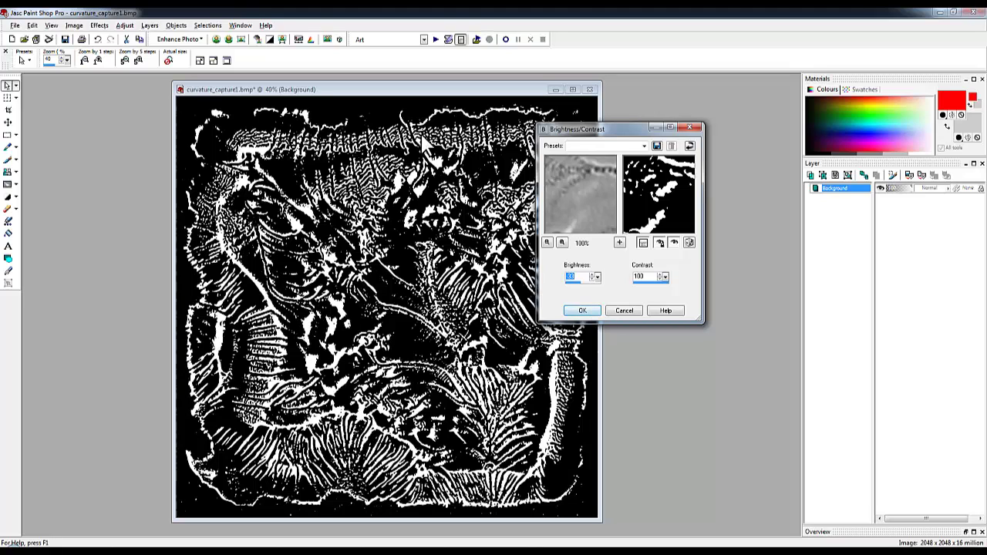
click(584, 311)
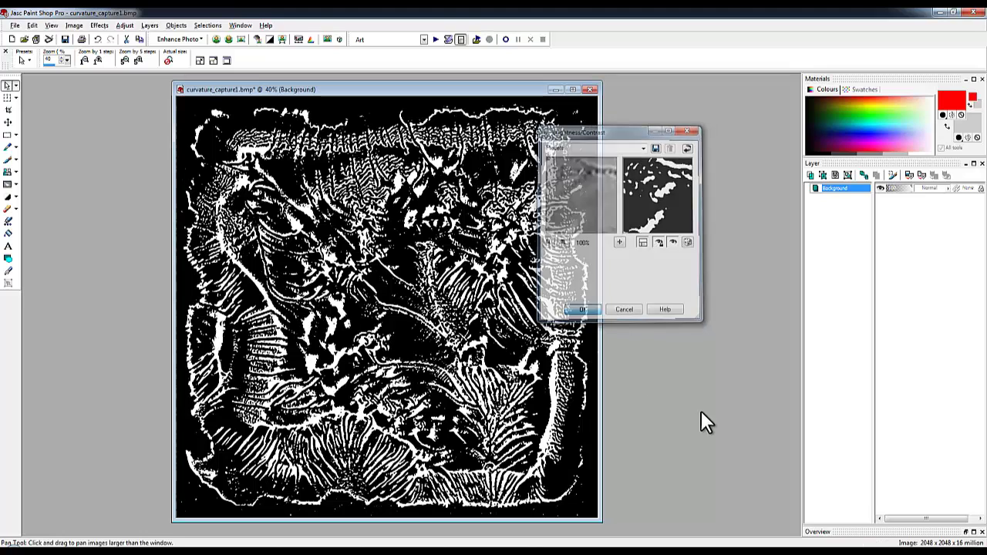
Apply a Gaussian Blur to the high-contrast black-and-white curvature image.
click(101, 27)
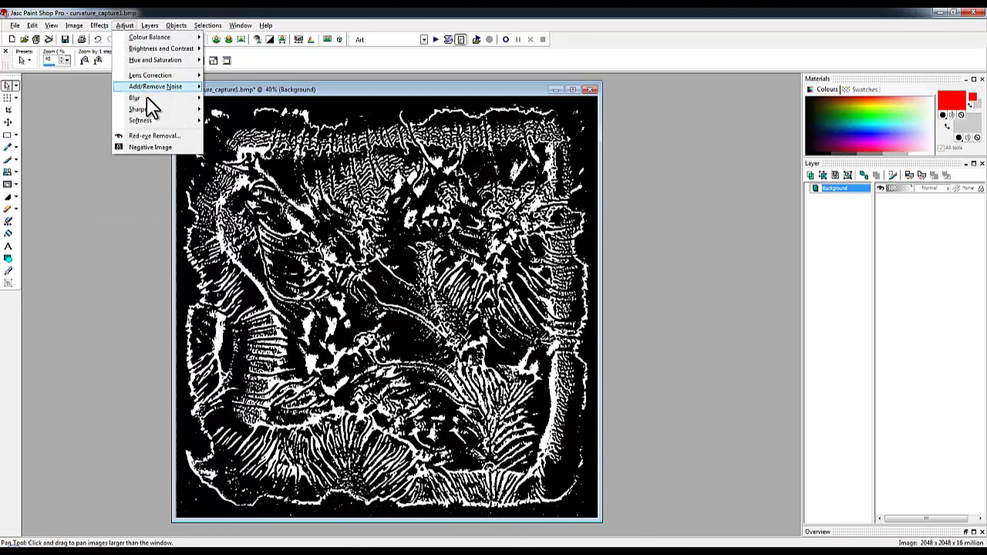
mouse_move(192, 101)
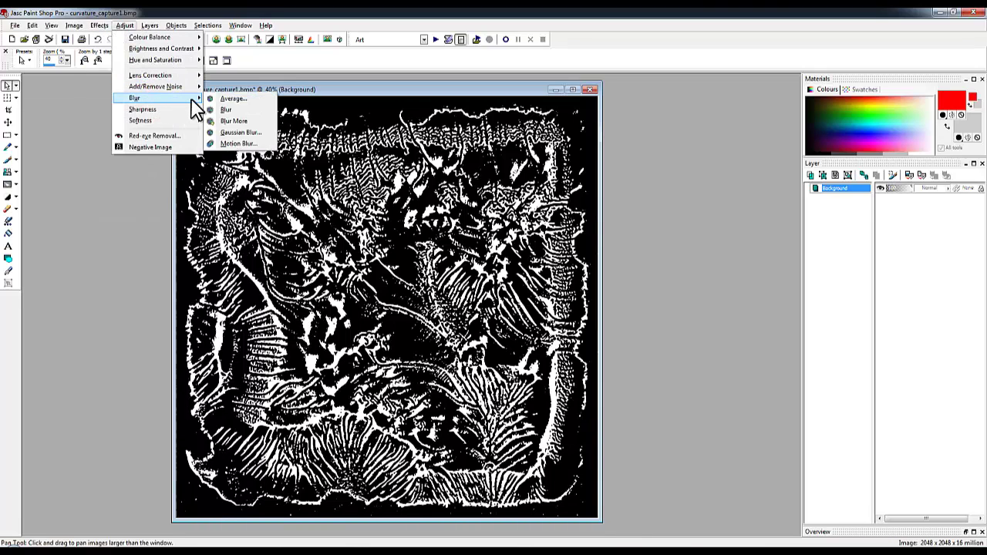
click(241, 133)
click(620, 354)
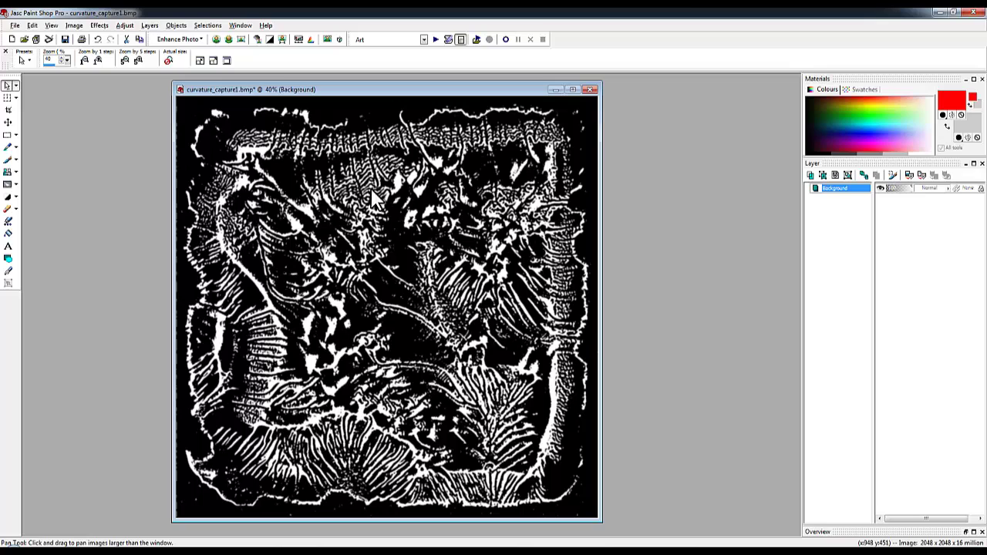
Save a copy of the high-contrast curvature image as the JPEG file curvature_capture1.jpg in the +grab this folder.
click(14, 25)
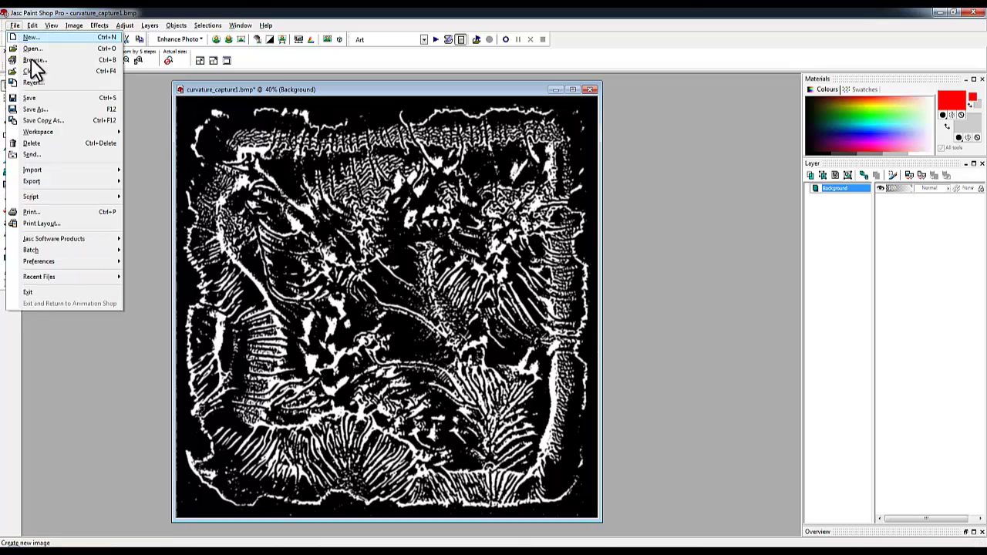
click(51, 123)
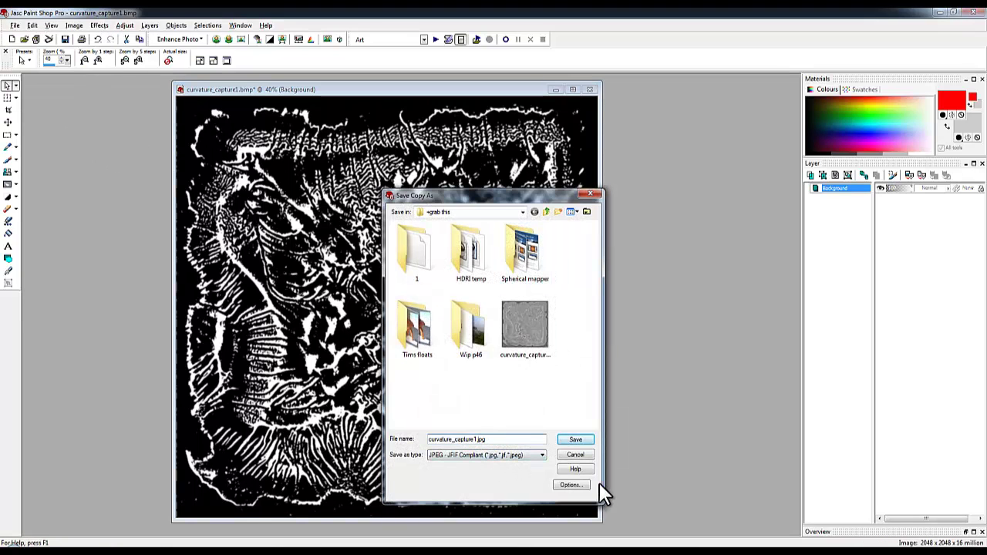
key(Return)
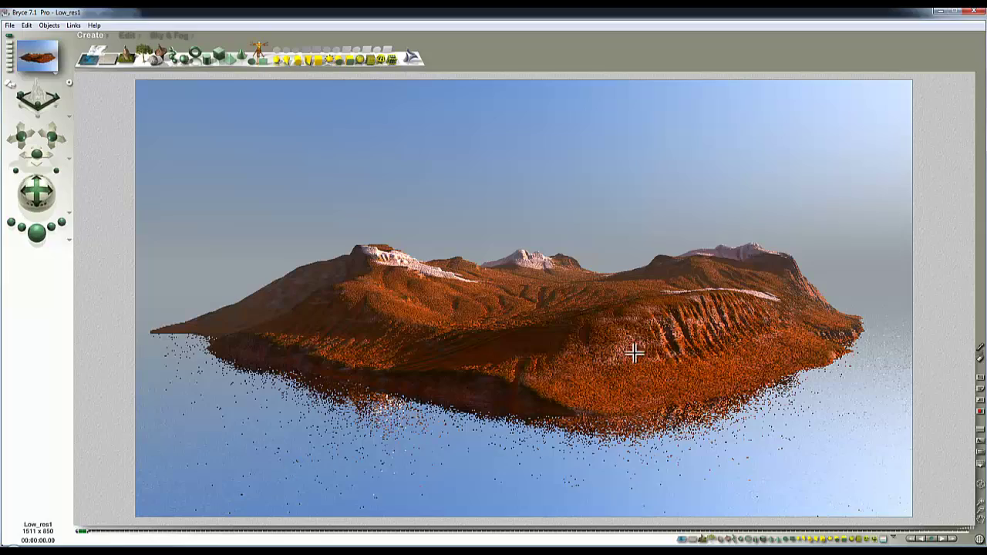
Load curvature_capture1.jpg as the alpha image of the terrain material's picture texture and render the scene.
click(686, 324)
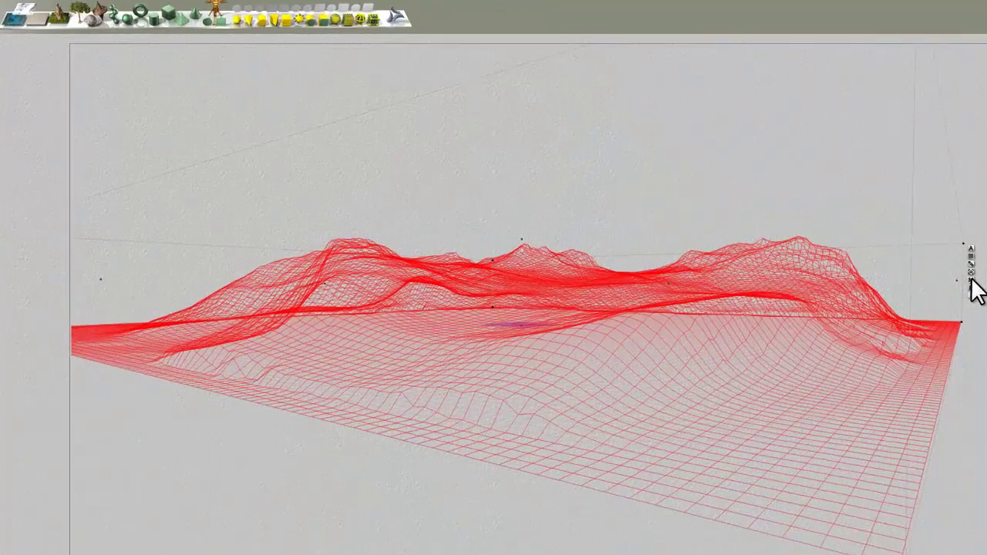
click(898, 279)
click(632, 275)
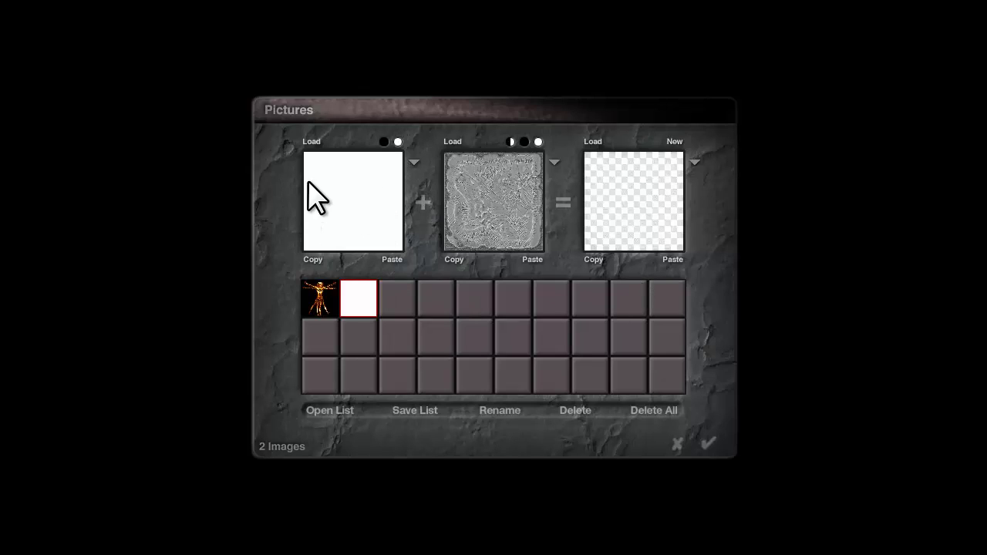
click(455, 143)
drag(645, 276, 642, 314)
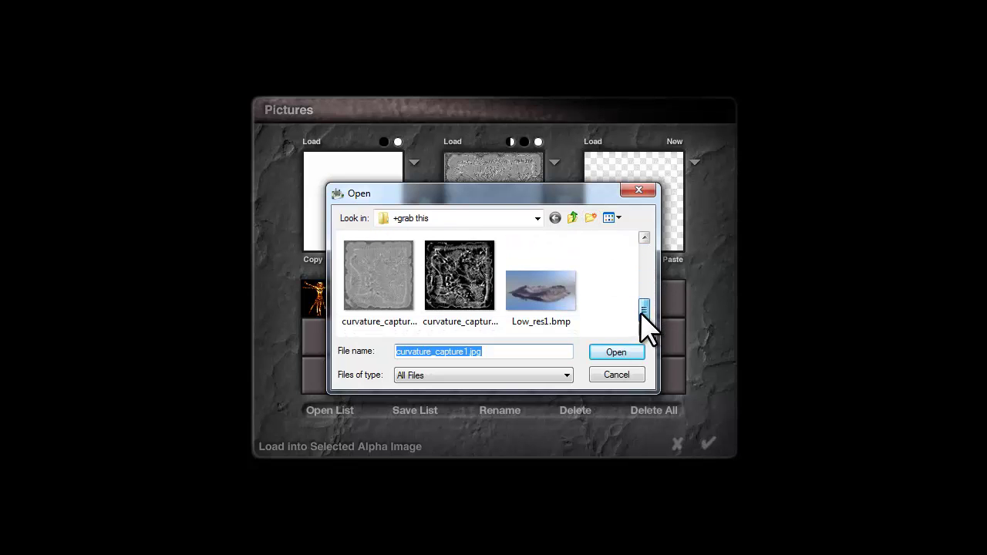
click(460, 276)
click(625, 353)
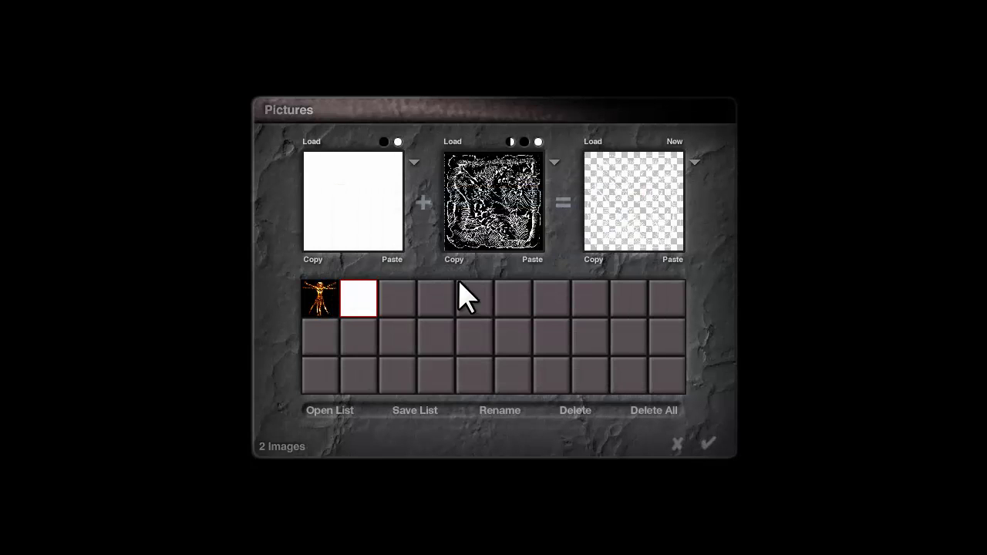
click(710, 444)
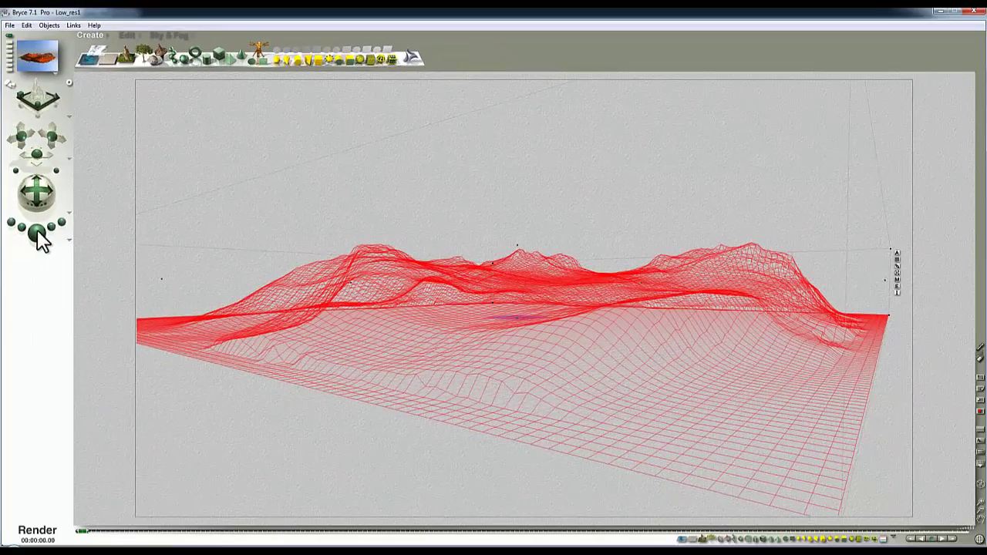
click(37, 231)
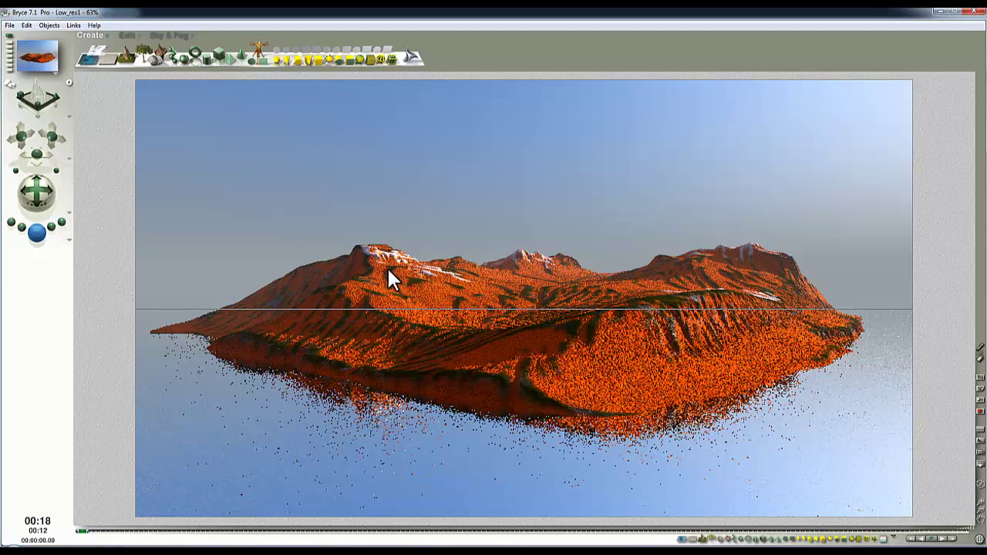
Invert the alpha image of the curvature_capture1 picture in the terrain material and render the scene again.
click(867, 300)
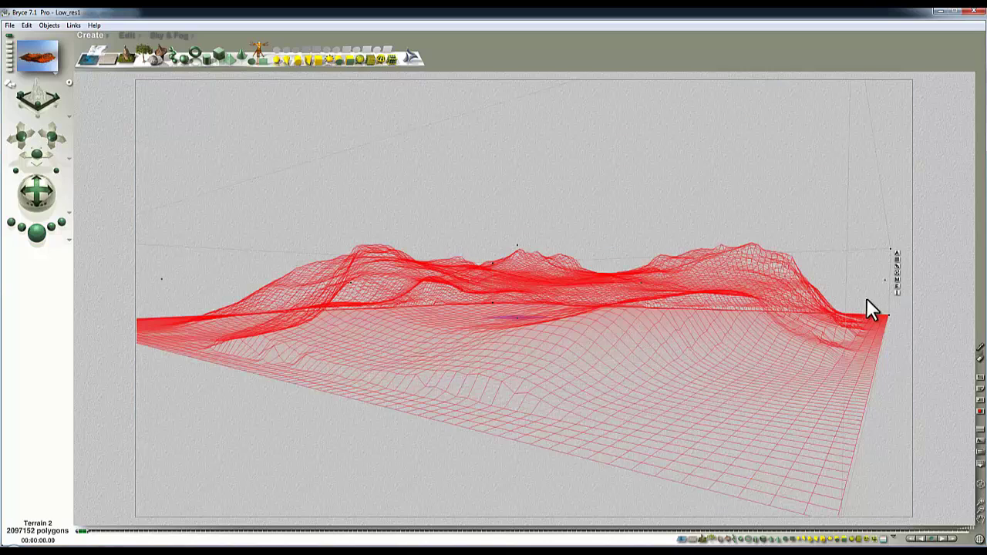
click(898, 279)
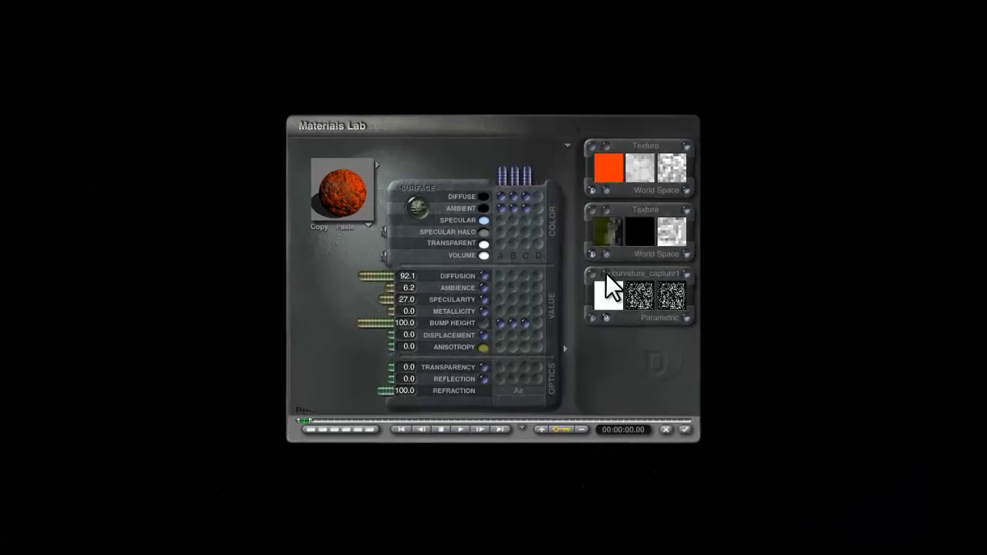
click(625, 279)
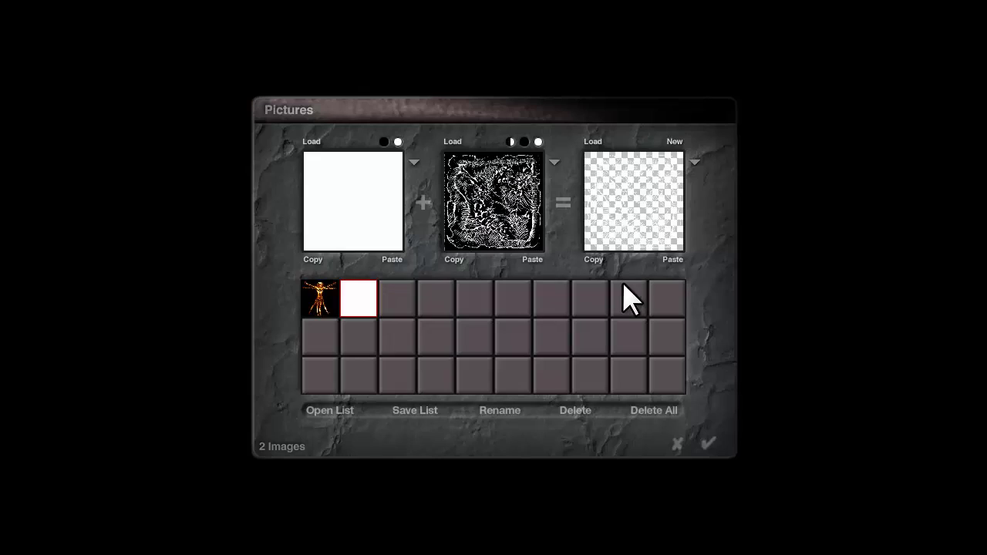
click(511, 142)
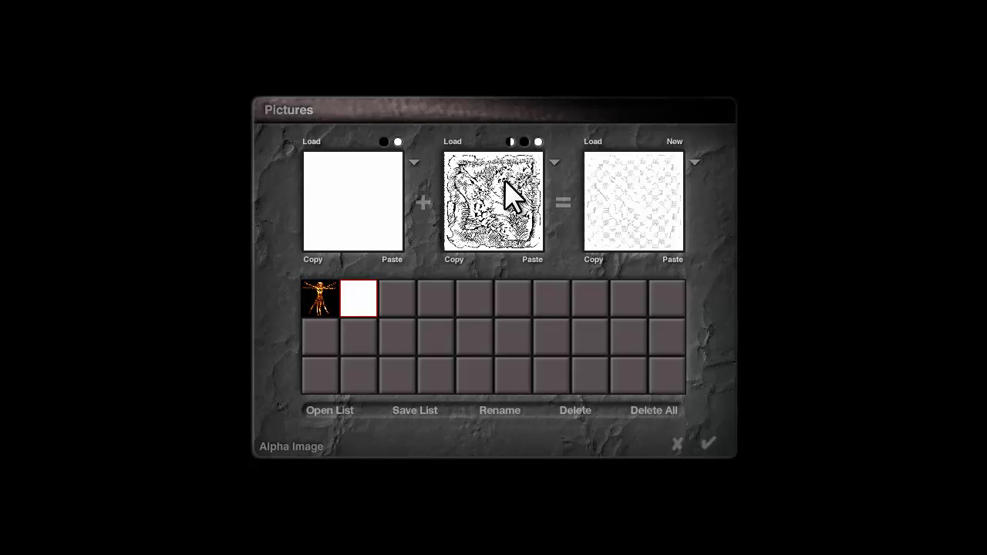
click(709, 444)
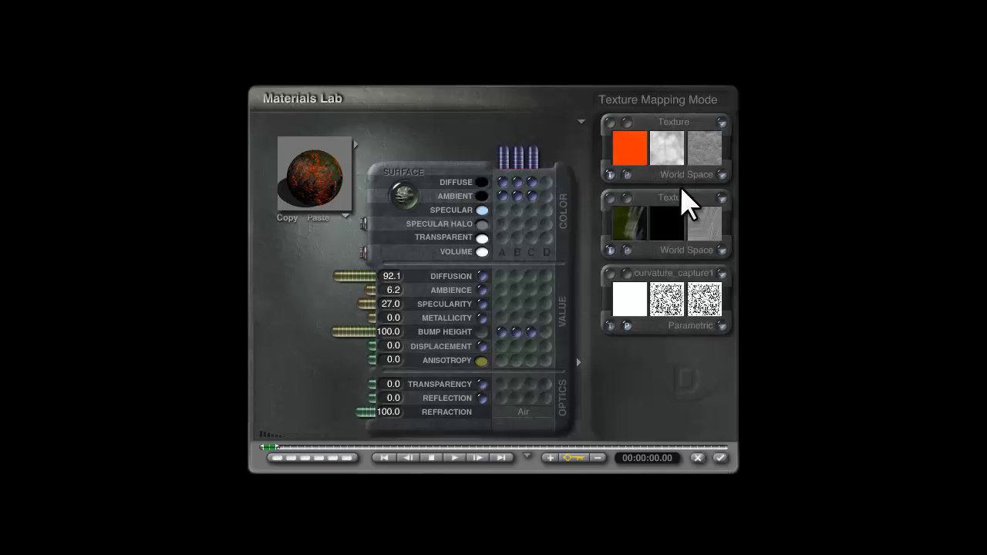
click(719, 458)
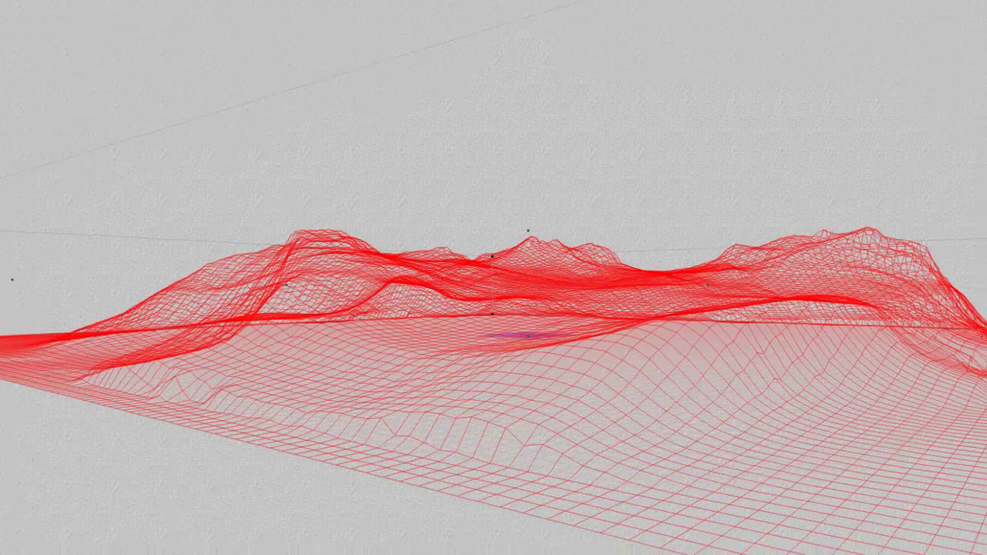
click(37, 233)
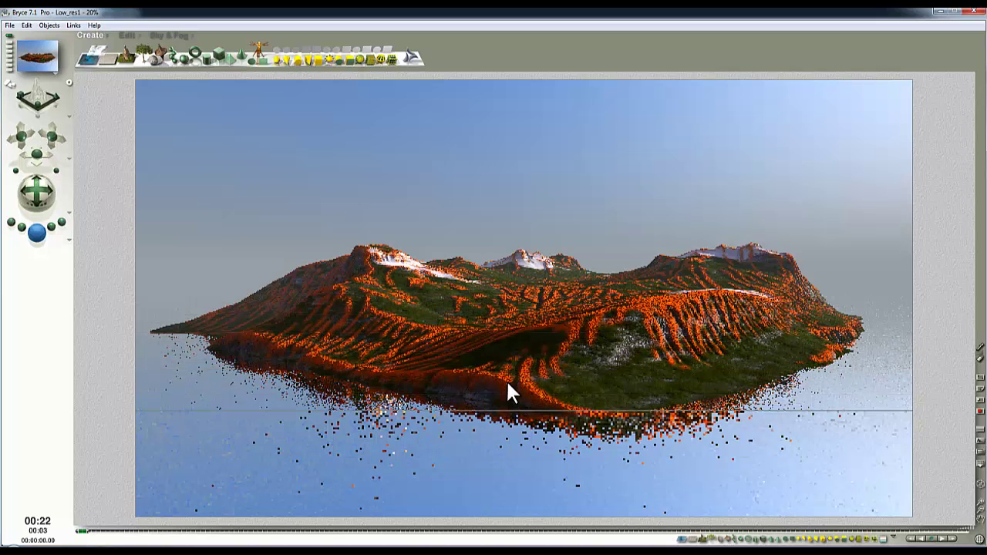
Replace the terrain material's orange texture with the white cracked-rock texture from the ++++Map and g category, and render the scene.
click(573, 268)
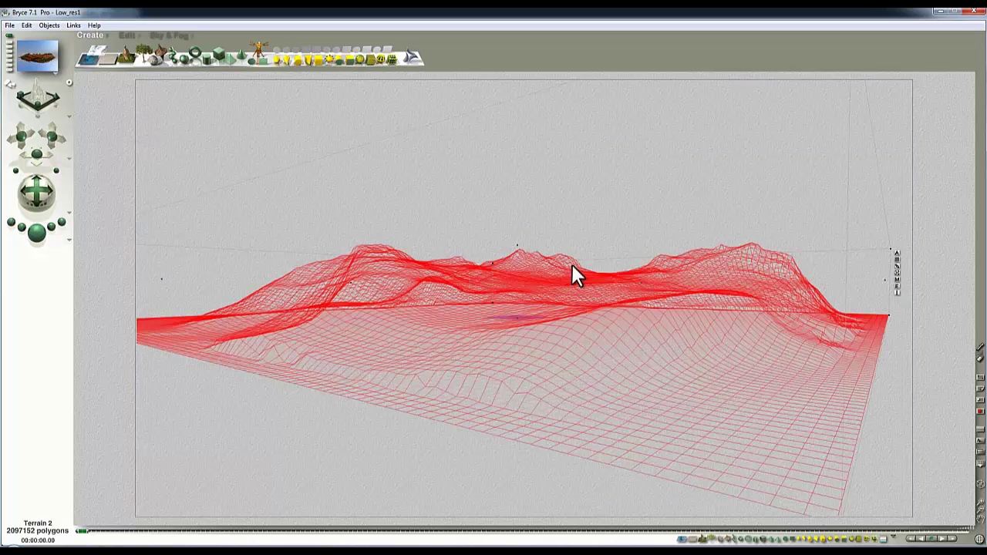
click(897, 276)
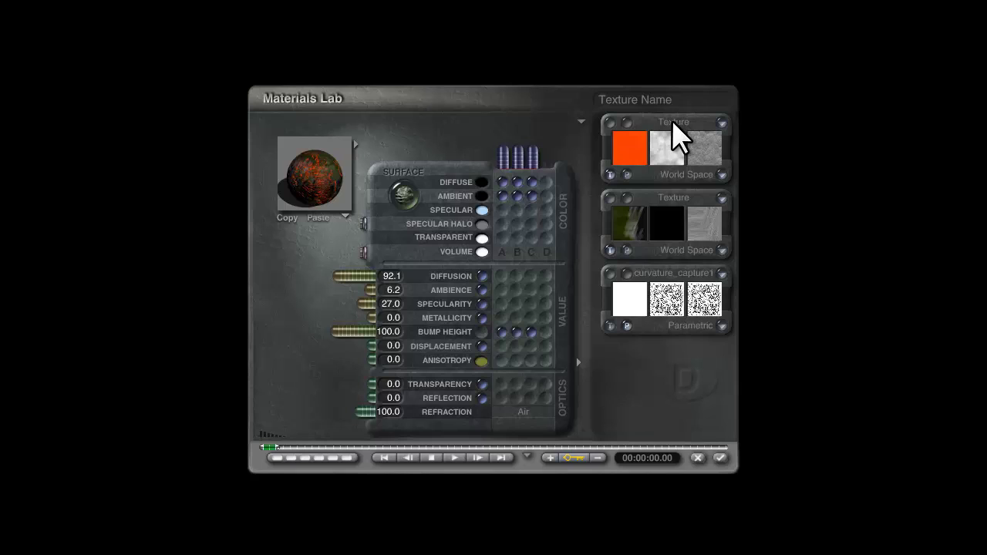
click(671, 121)
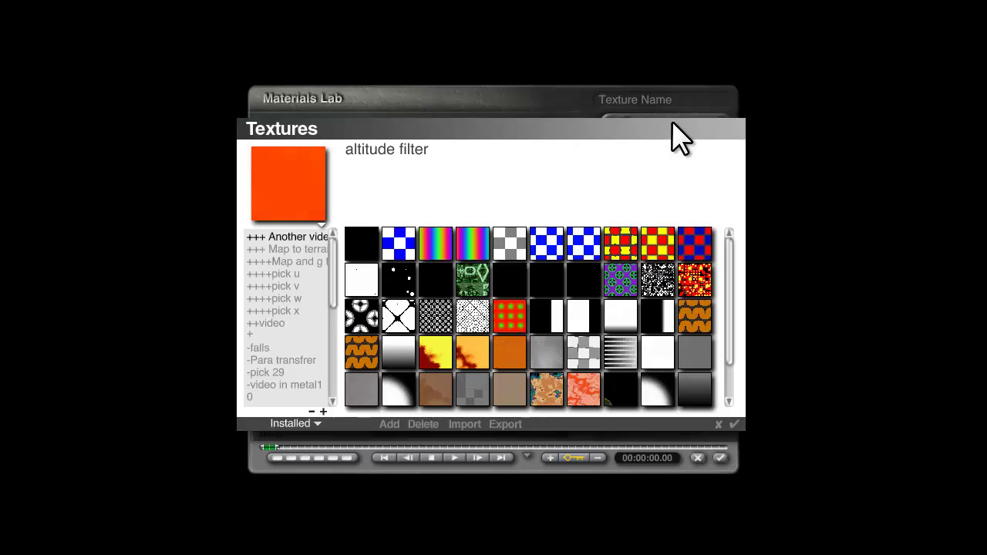
click(287, 249)
click(285, 262)
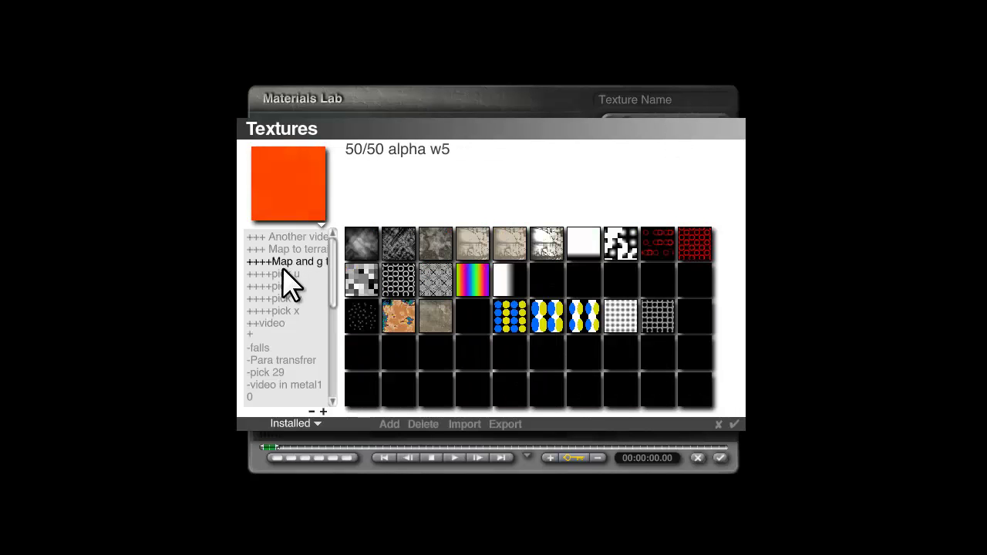
click(536, 248)
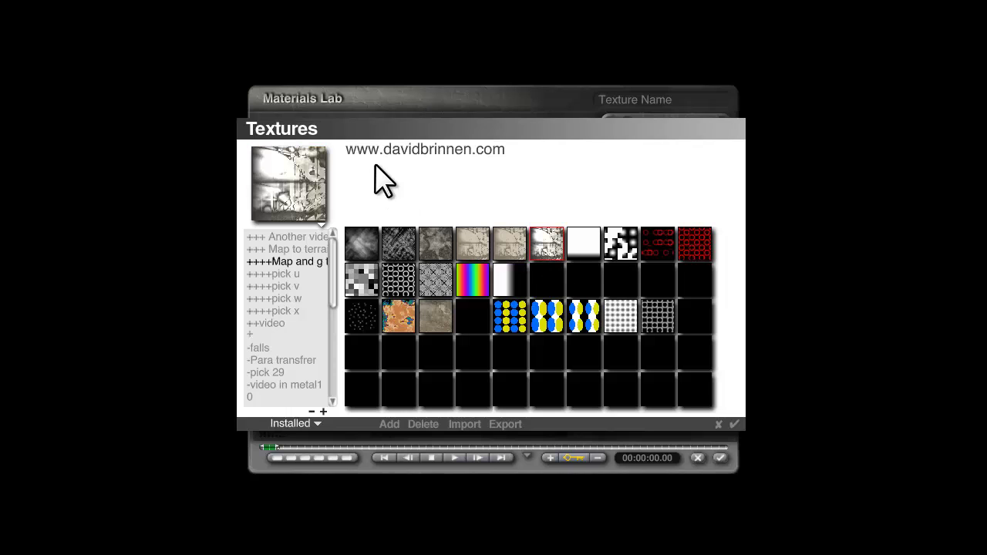
click(734, 425)
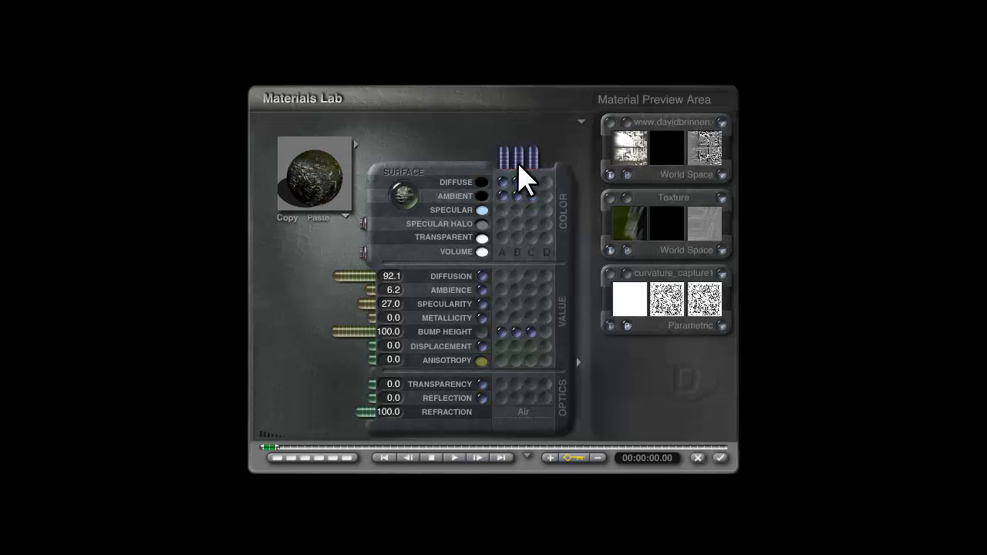
click(721, 459)
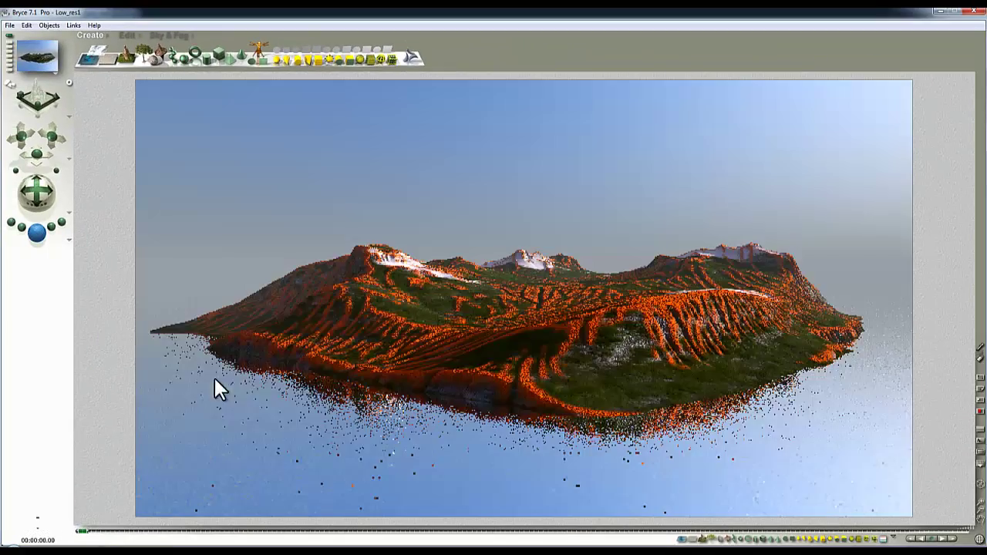
key(ctrl+r)
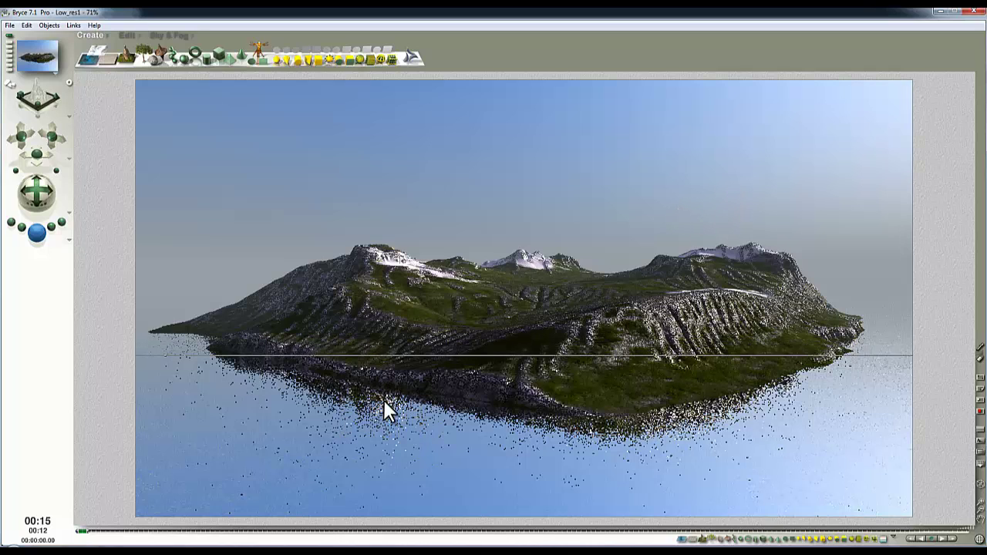
Save the current camera view, move the camera in close to the ridged slope and render that view.
click(310, 329)
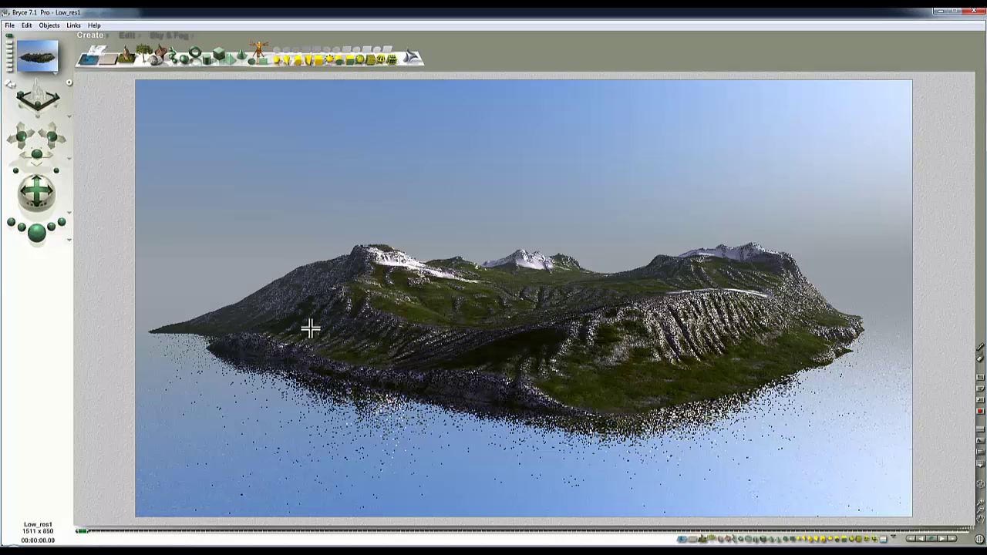
click(10, 45)
drag(38, 154, 37, 154)
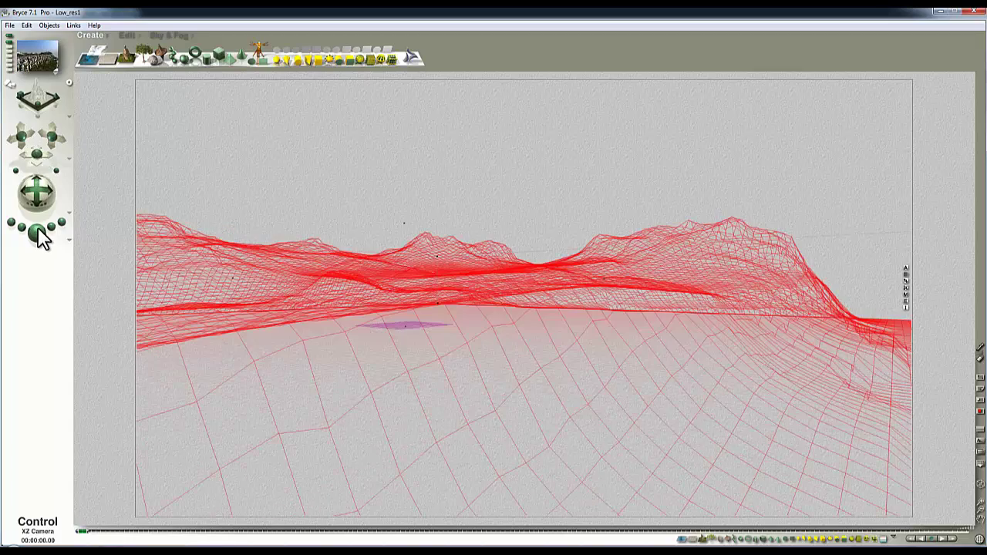
click(36, 232)
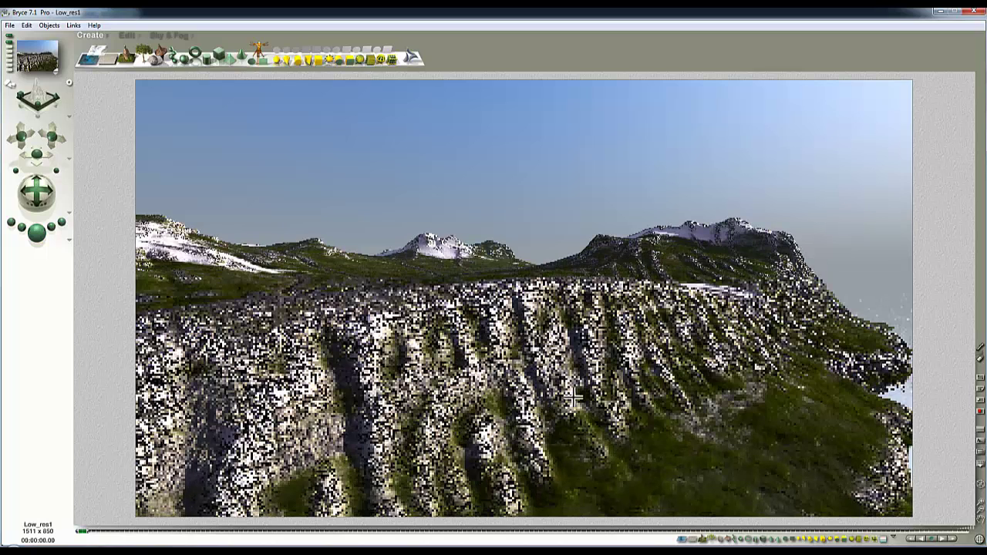
Render only a selected area of the rocky slope, and return to the saved camera view to render the whole terrain.
click(428, 308)
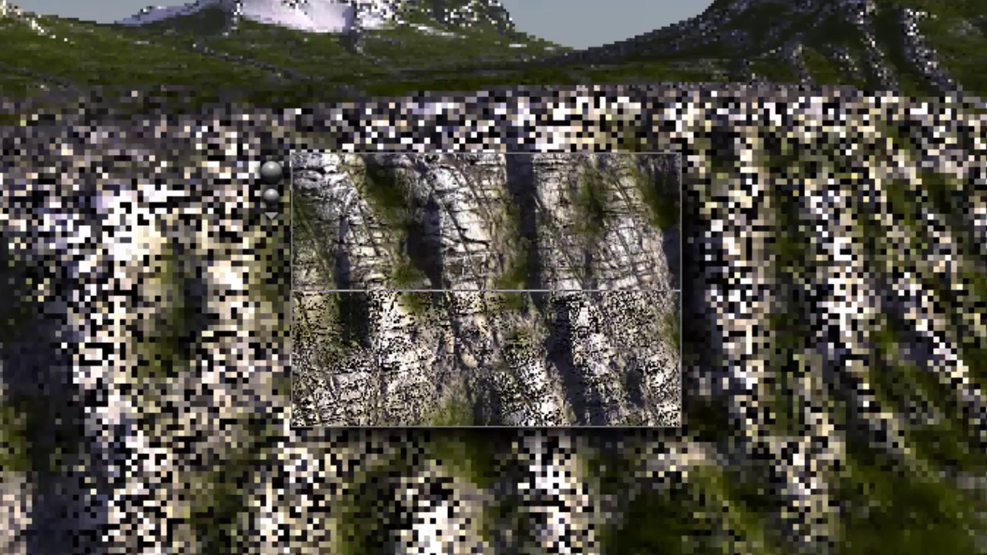
drag(682, 526, 377, 324)
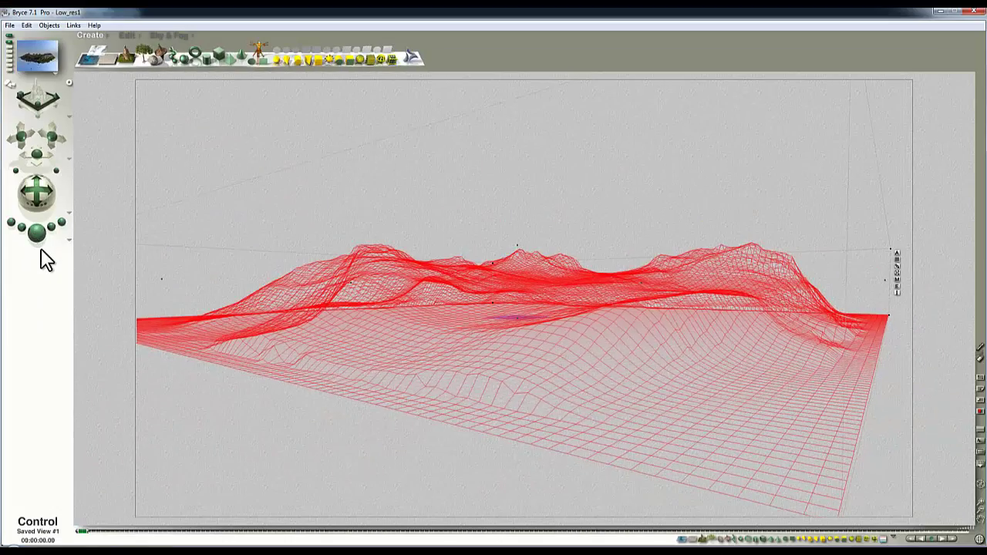
click(37, 239)
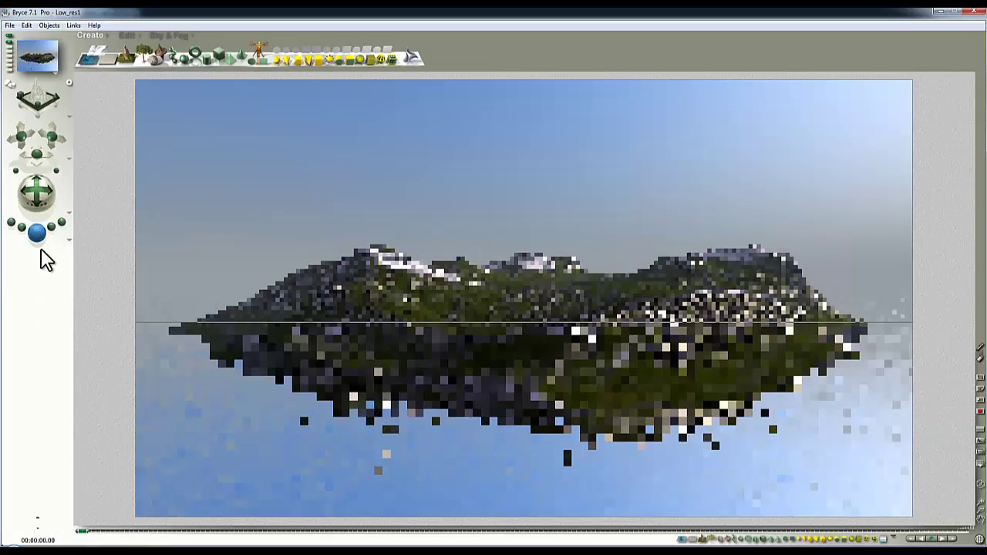